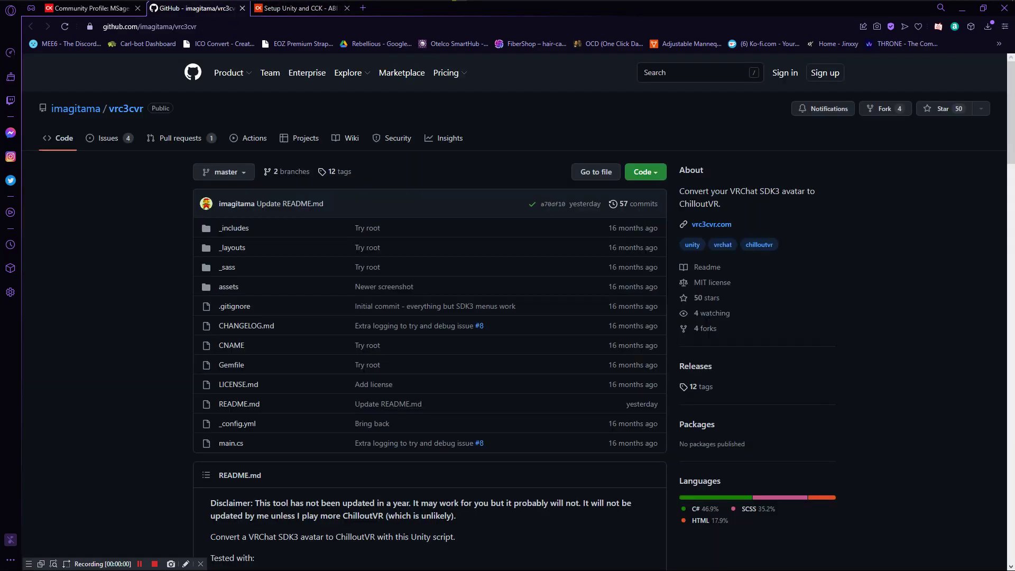
Step: Scroll the vrc3cvr README down through the Usage and Avatar compatibility sections and back
scroll(508, 312, "down", 1)
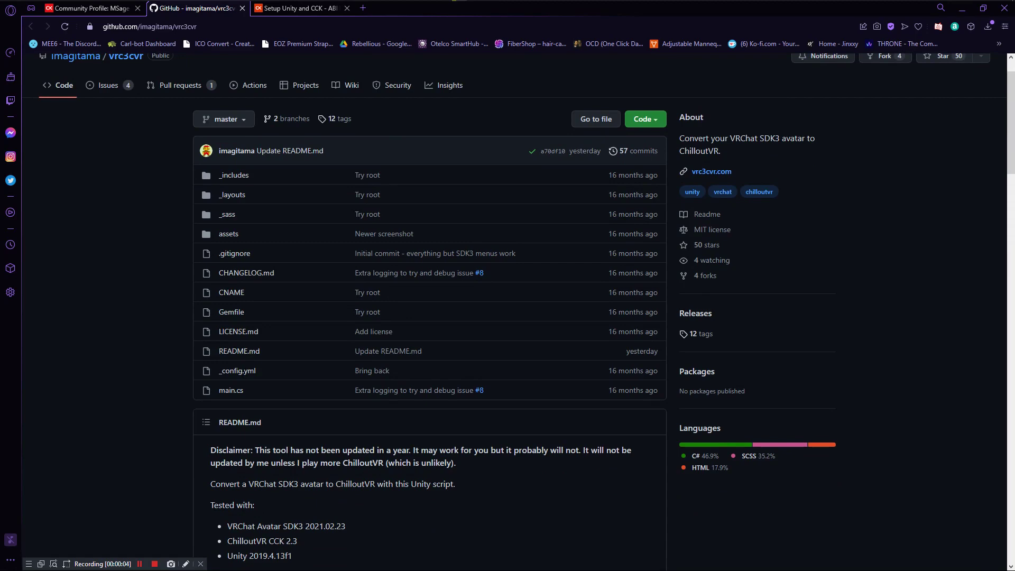
scroll(508, 312, "down", 1)
scroll(507, 312, "down", 1)
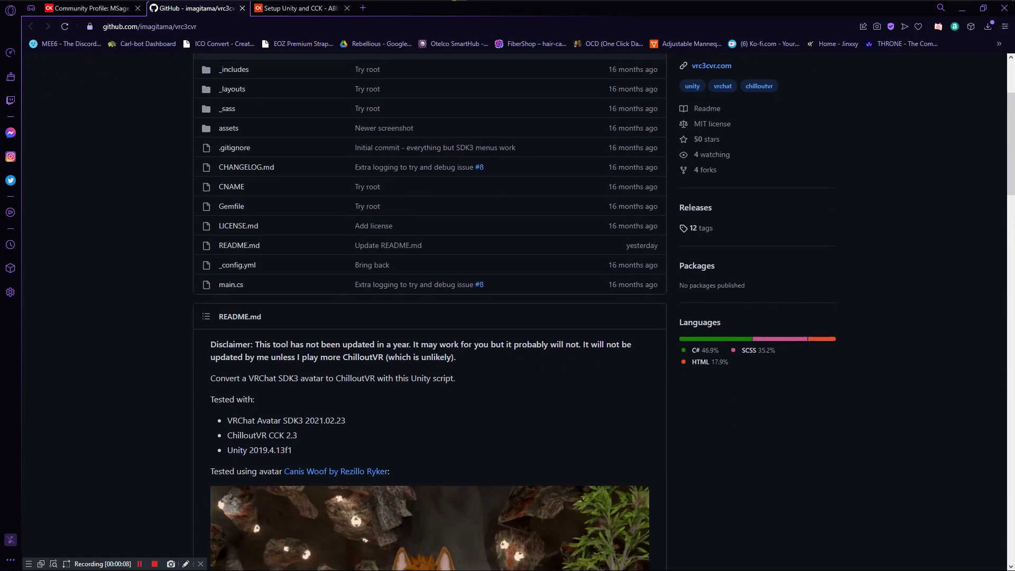
scroll(508, 312, "down", 8)
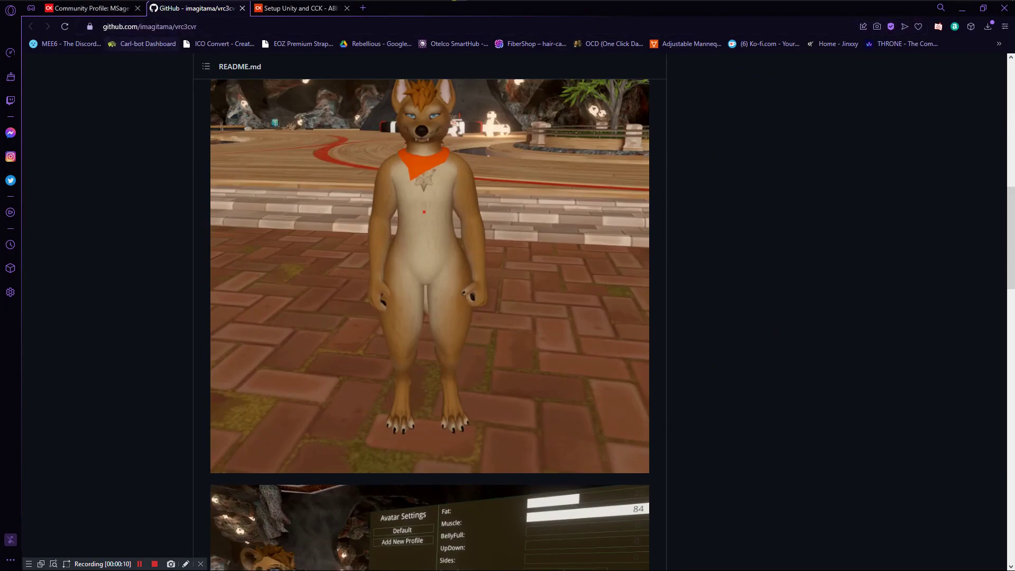
scroll(429, 317, "down", 8)
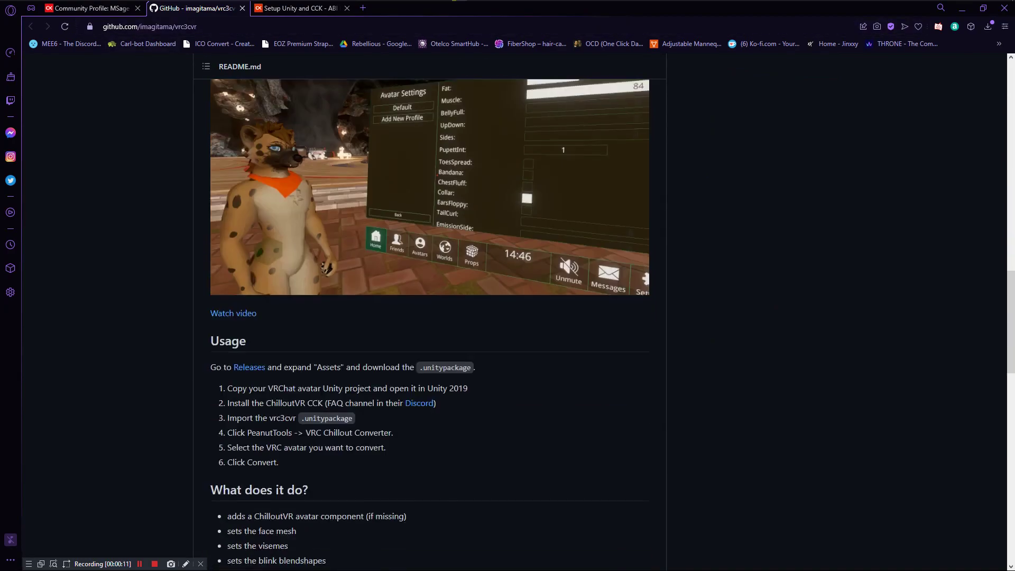
scroll(429, 318, "down", 12)
scroll(430, 317, "down", 6)
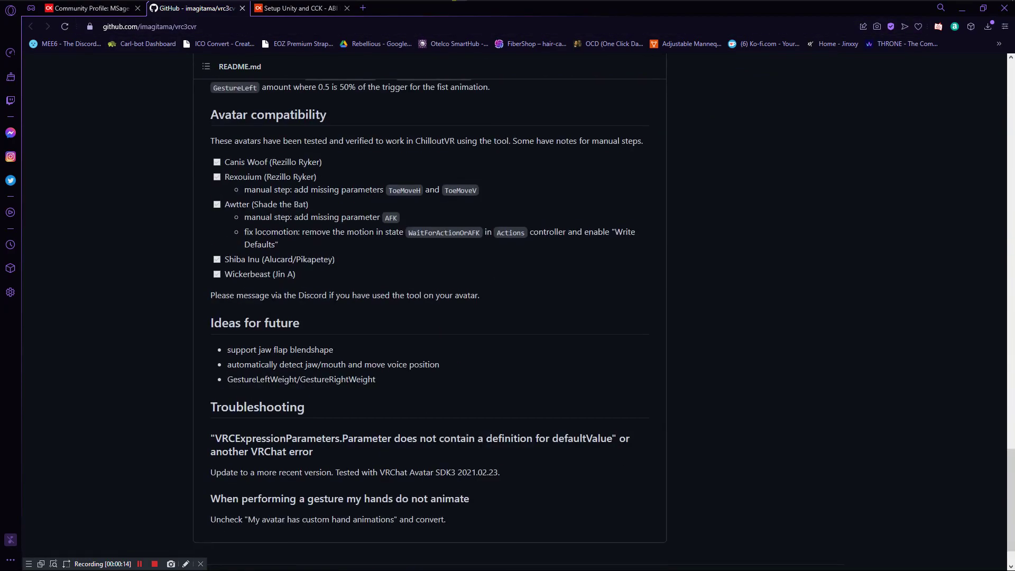
scroll(429, 318, "up", 20)
scroll(430, 317, "up", 20)
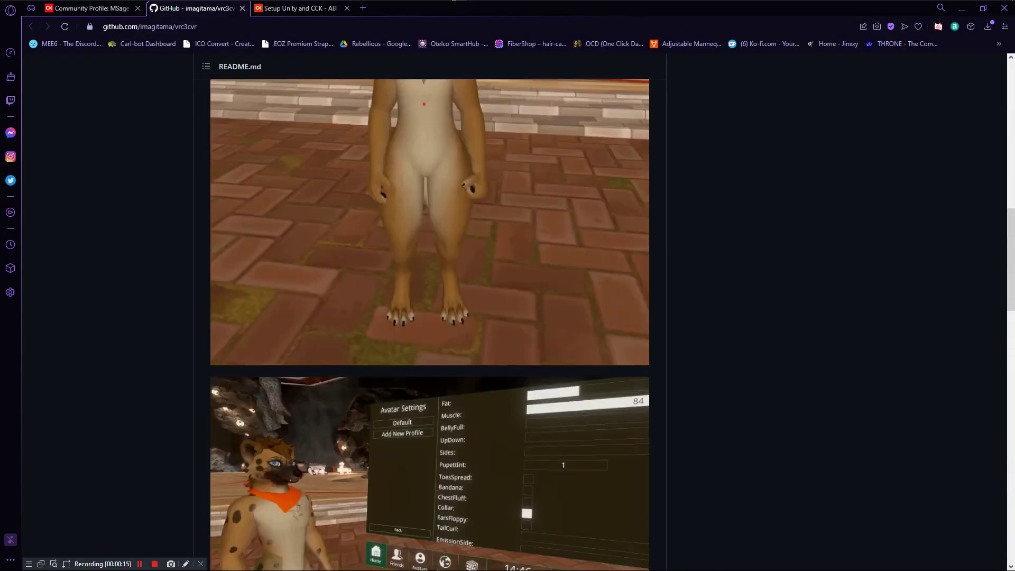
scroll(429, 317, "down", 5)
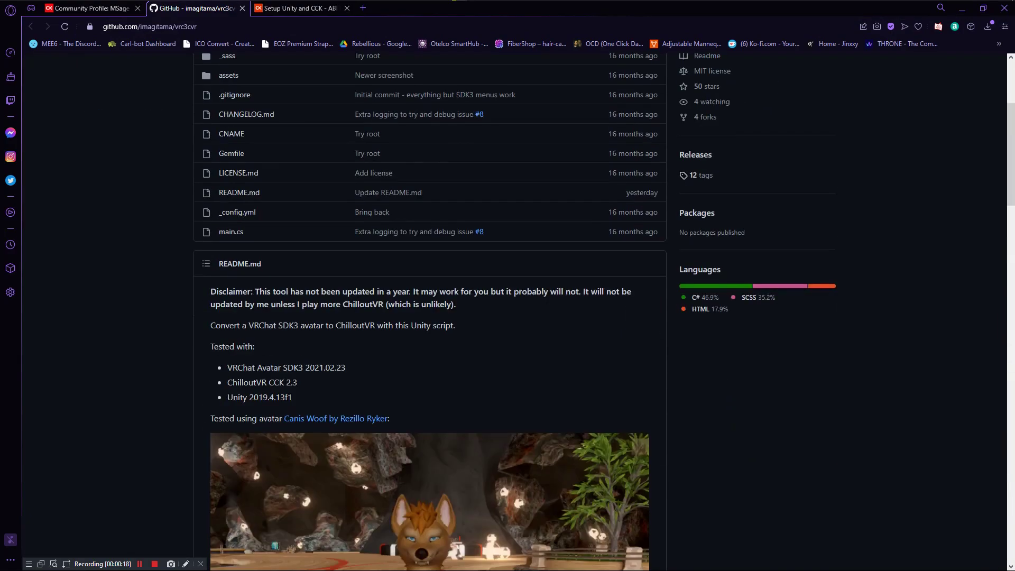
scroll(430, 317, "down", 8)
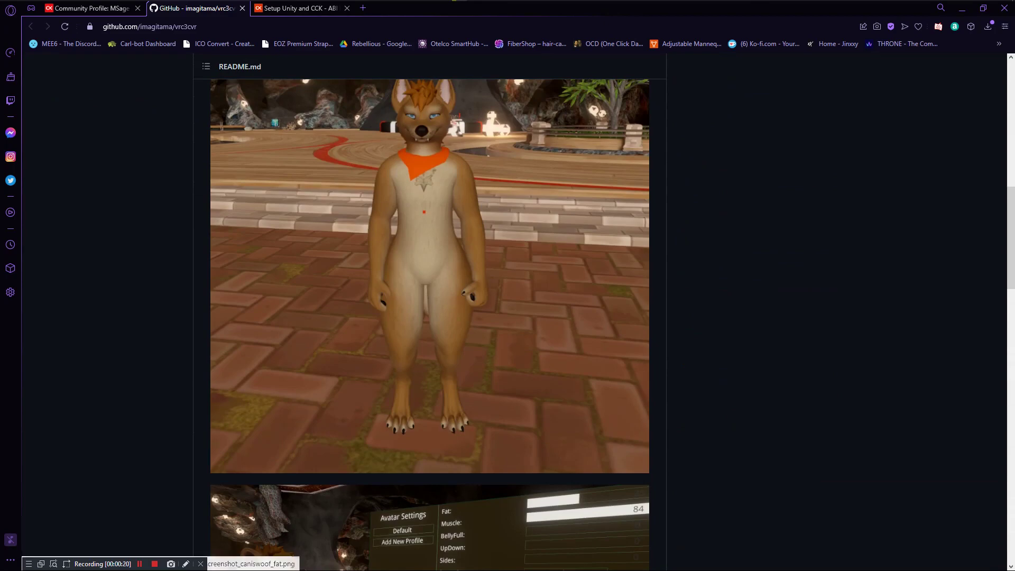
scroll(429, 318, "down", 3)
scroll(429, 317, "down", 1)
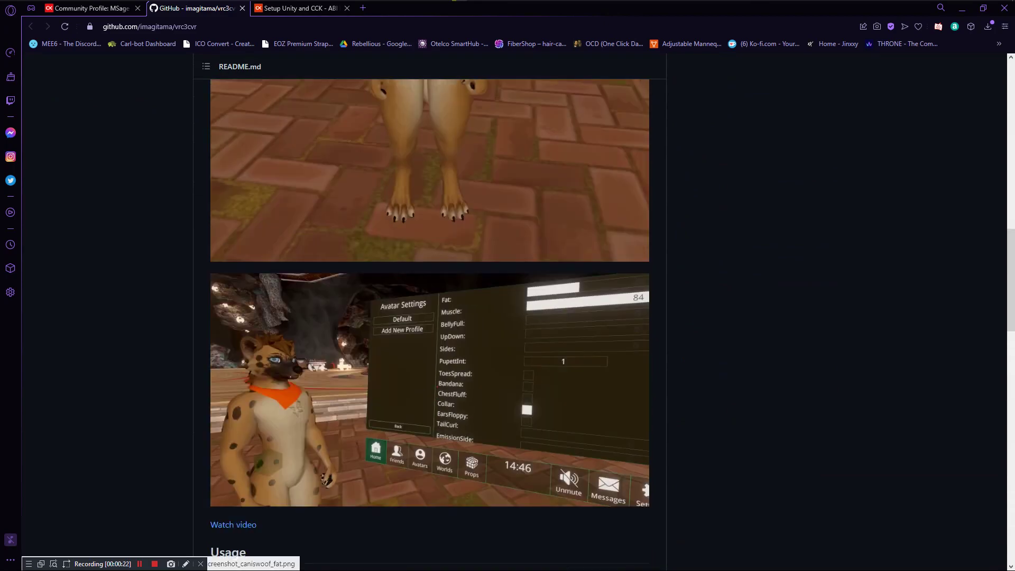
scroll(430, 318, "down", 3)
scroll(429, 317, "down", 4)
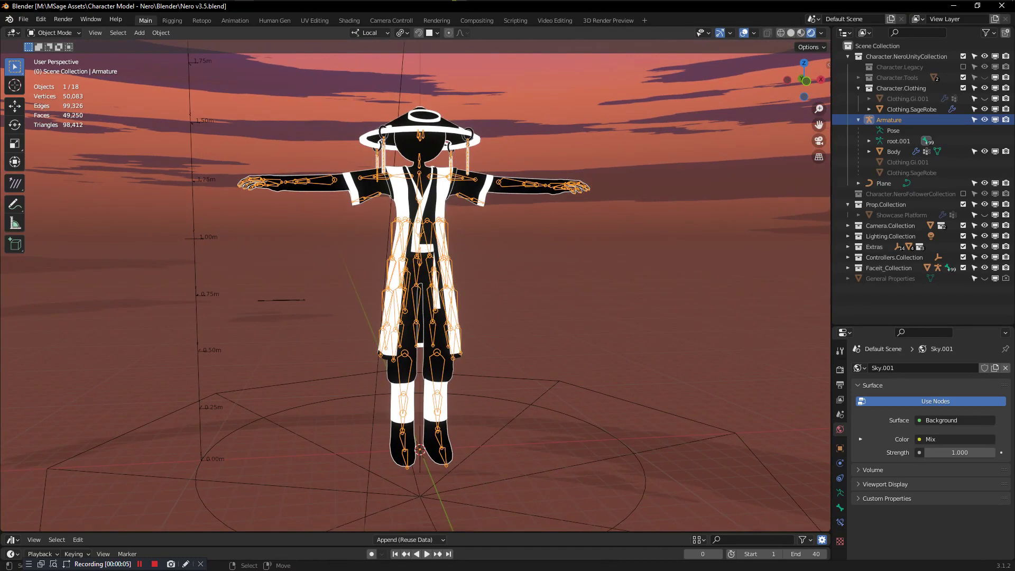
Step: Orbit around the Nero character and try selecting the robe, armature and Body
scroll(418, 285, "up", 2)
middle_click_drag(418, 286, 378, 267)
scroll(434, 280, "down", 3)
scroll(434, 280, "up", 2)
middle_click_drag(417, 529, 408, 527)
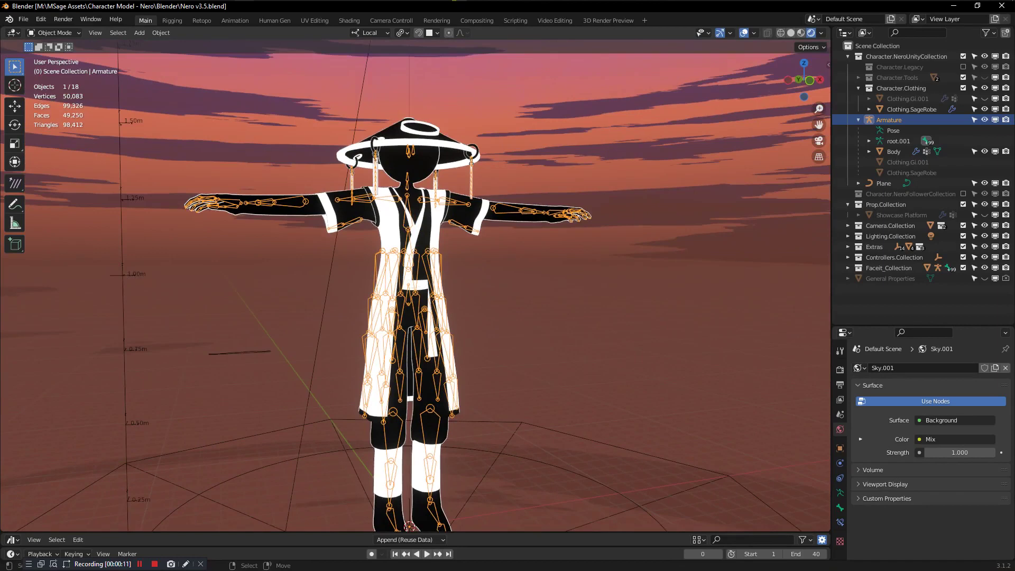
right_click(389, 322)
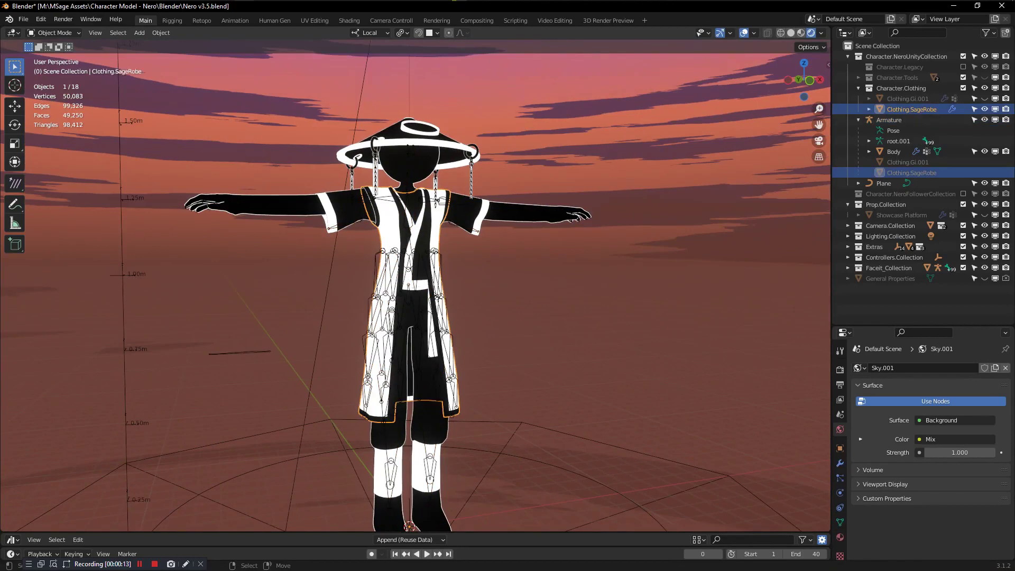
left_click(409, 526)
left_click(409, 526)
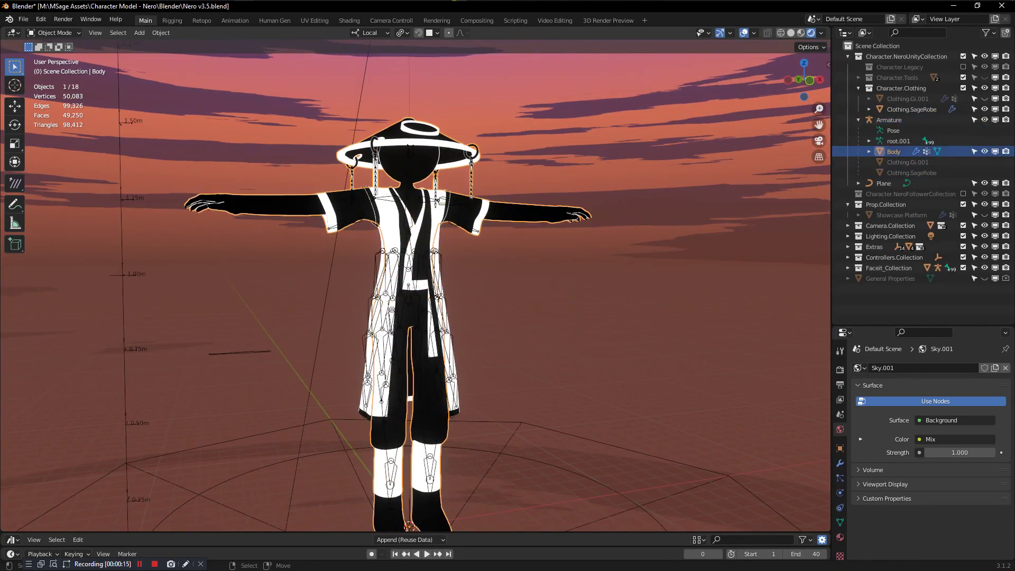
Step: Make the Armature active, then add Body and Clothing.SageRobe to the selection
scroll(408, 526, "up", 3)
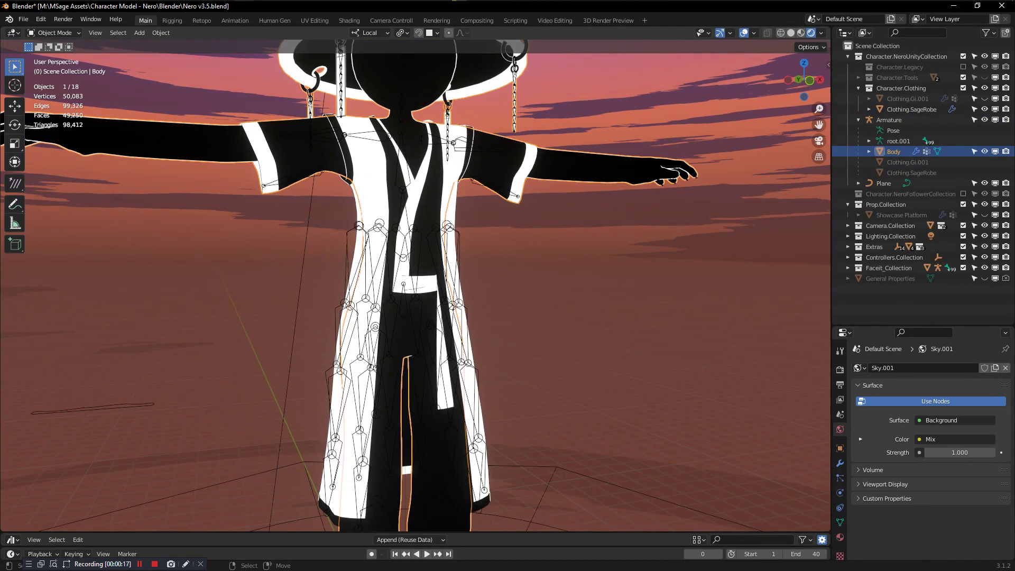
left_click(409, 526)
left_click(392, 328, "shift")
scroll(392, 328, "down", 2)
left_click(319, 296, "shift")
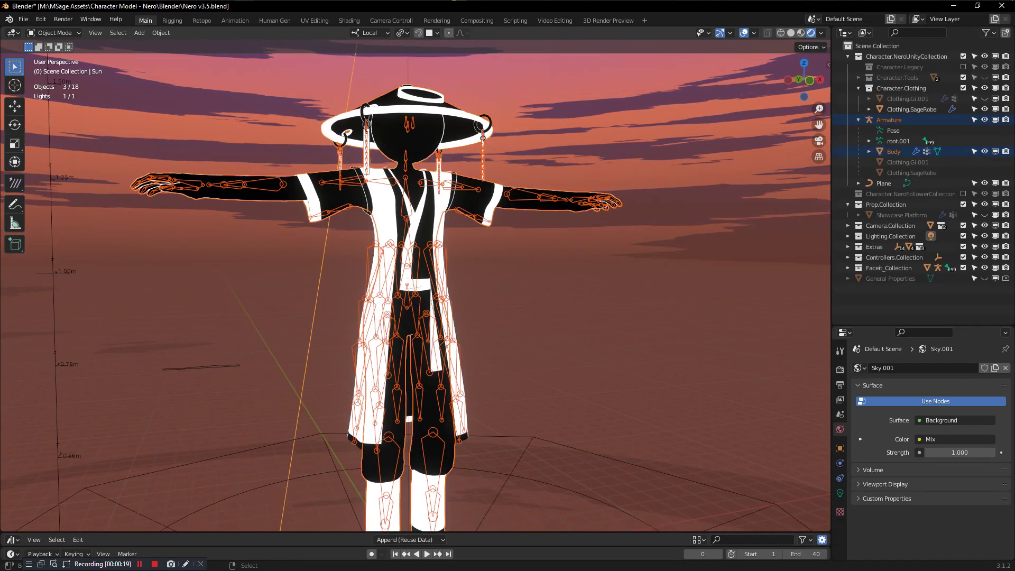
left_click(409, 526, "shift")
scroll(409, 526, "down", 2)
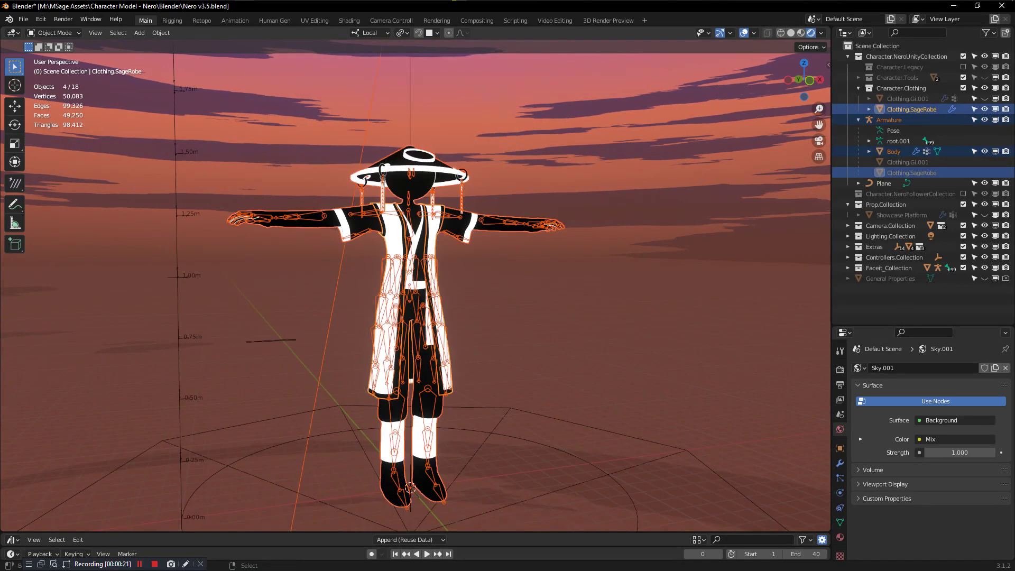
Step: Export the selection as FBX with Selected Objects ticked, saving over Nerov3.5.fbx in the FBX folder
left_click(23, 19)
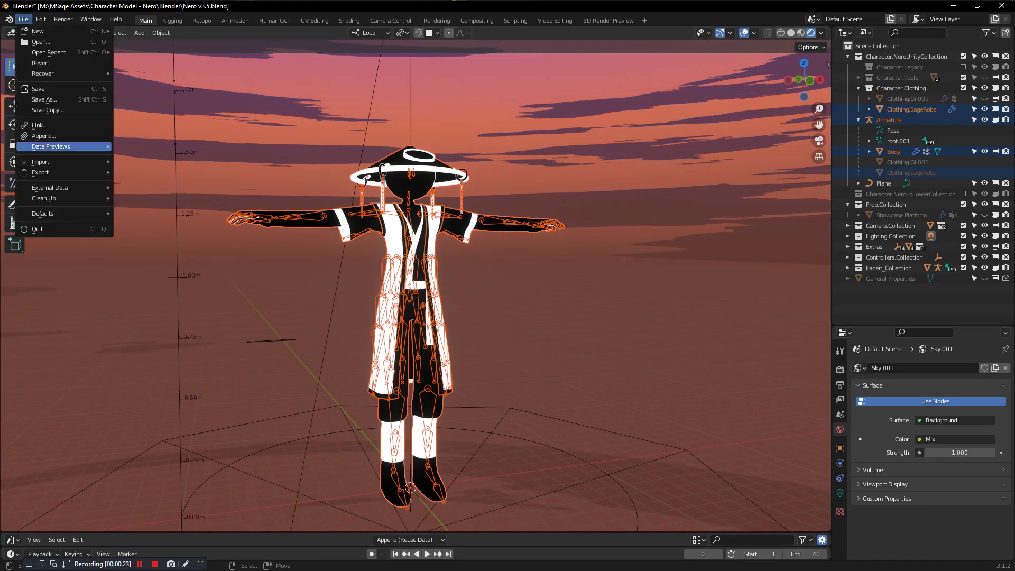
mouse_move(63, 173)
left_click(158, 267)
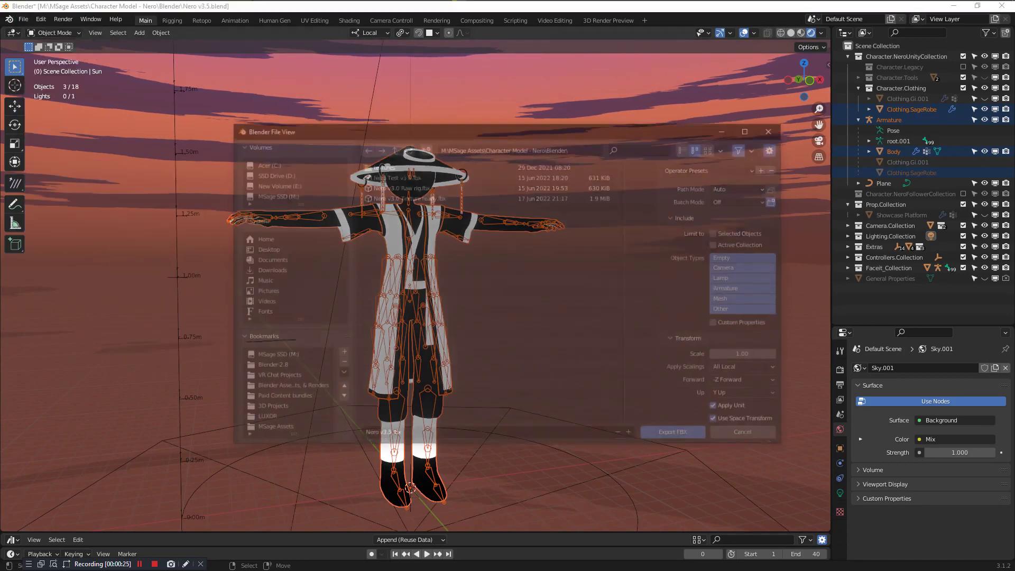
left_click(718, 233)
scroll(740, 243, "down", 3)
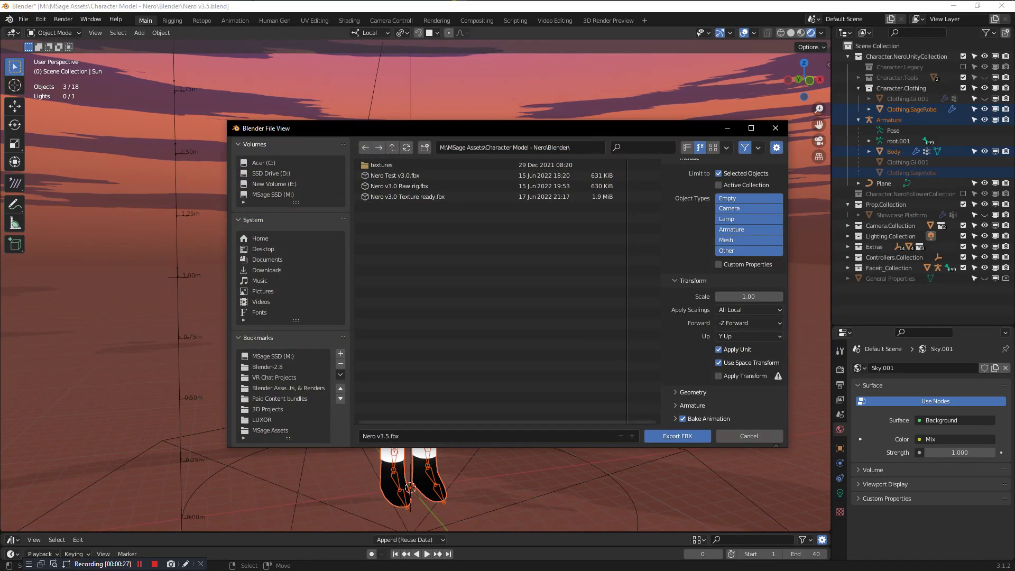
left_click(683, 406)
scroll(682, 406, "down", 3)
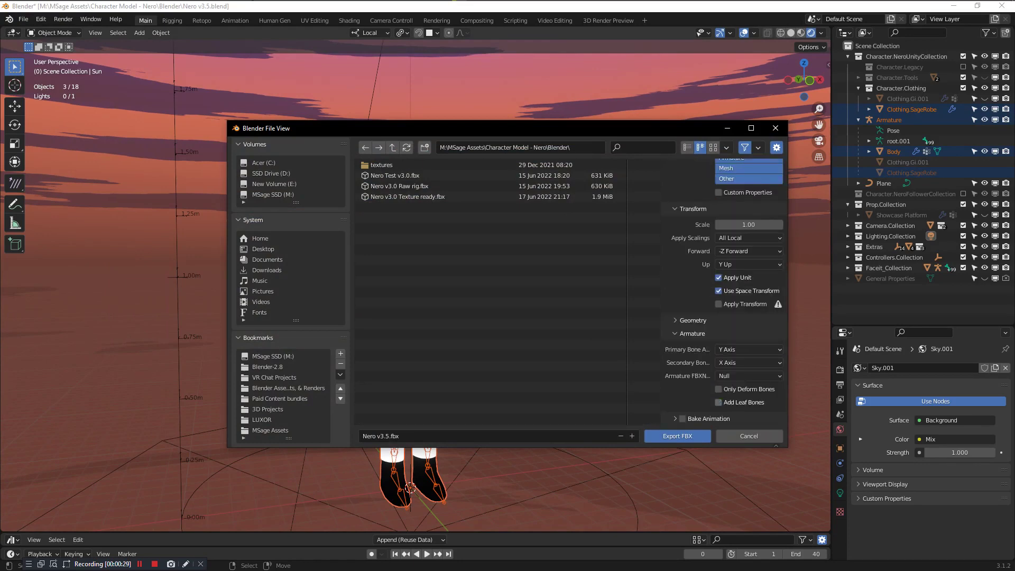
left_click(393, 148)
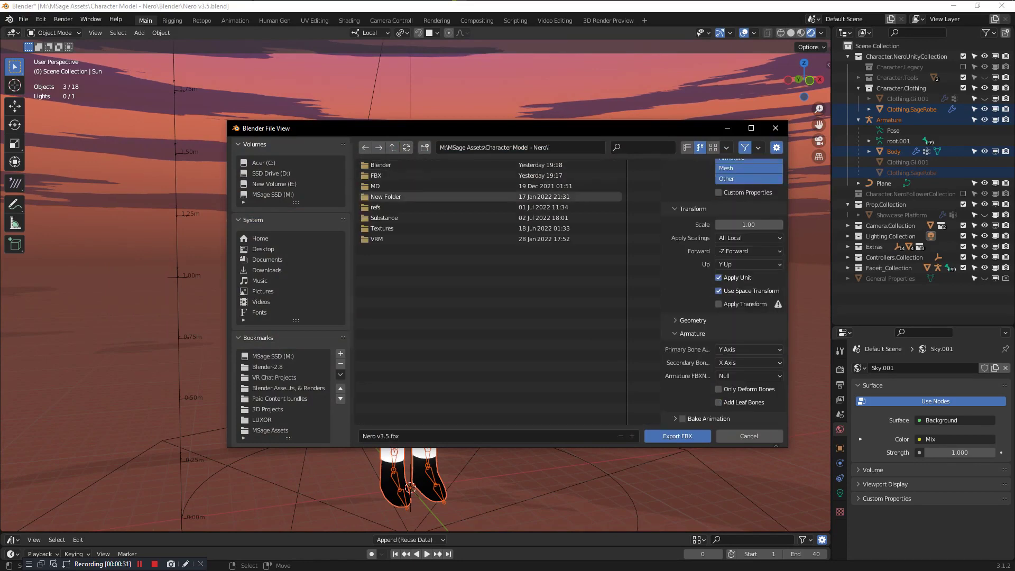
left_click(377, 175)
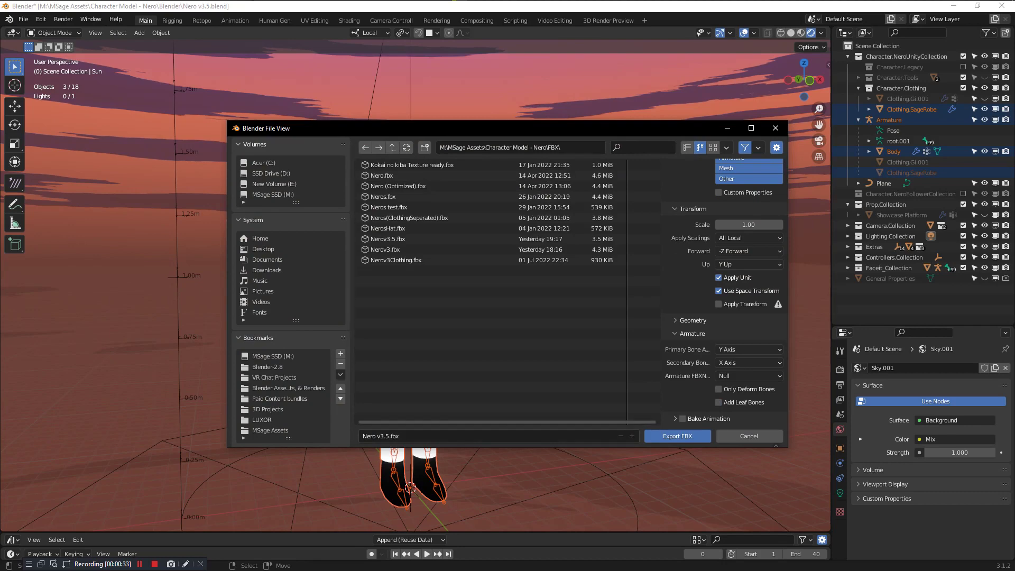
left_click(384, 239)
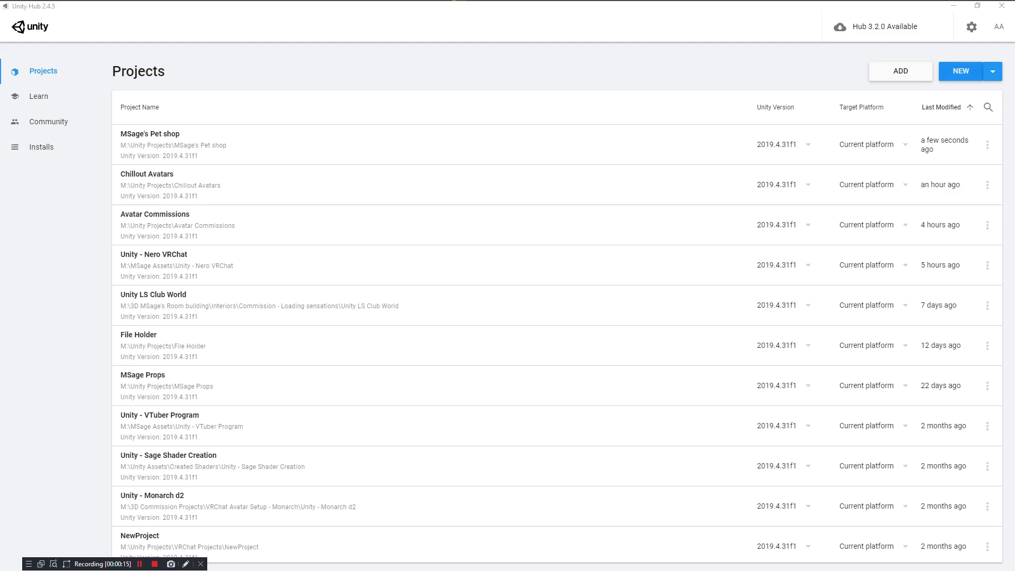
Step: Start a new Unity 2019.4.31f1 3D project and name it 'ChilloutVR Tutorial'
left_click(993, 71)
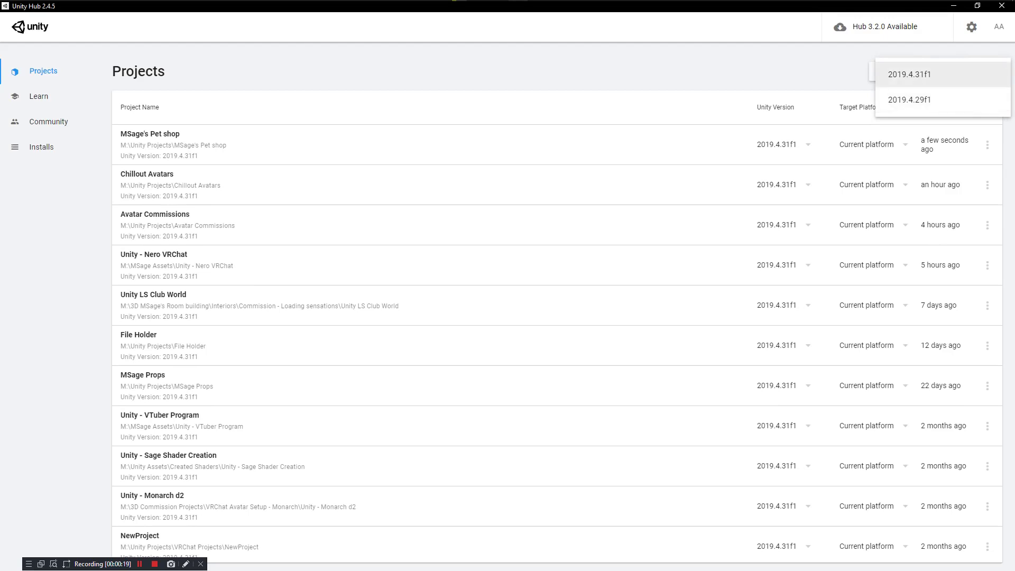
left_click(909, 74)
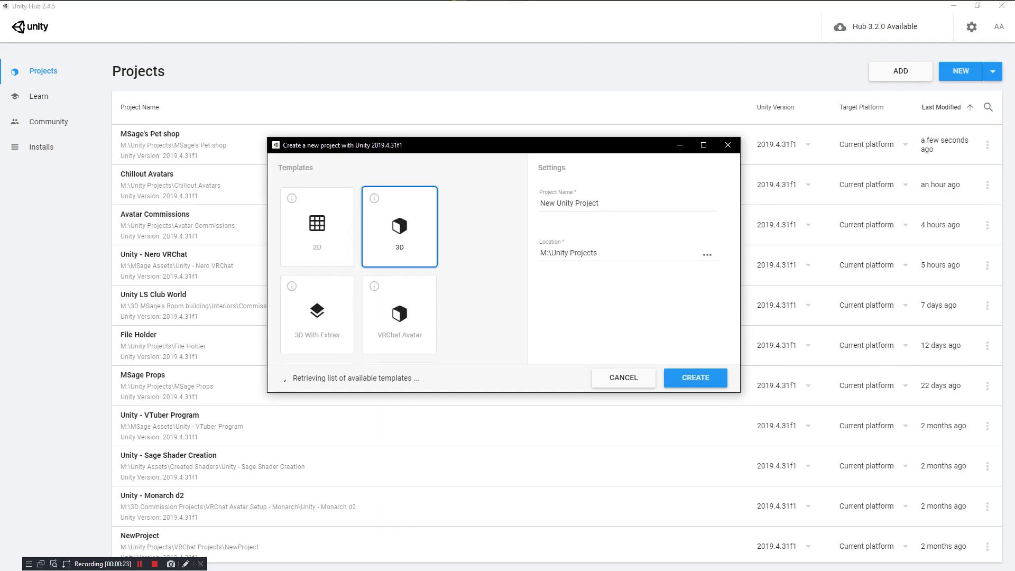
triple_click(587, 203)
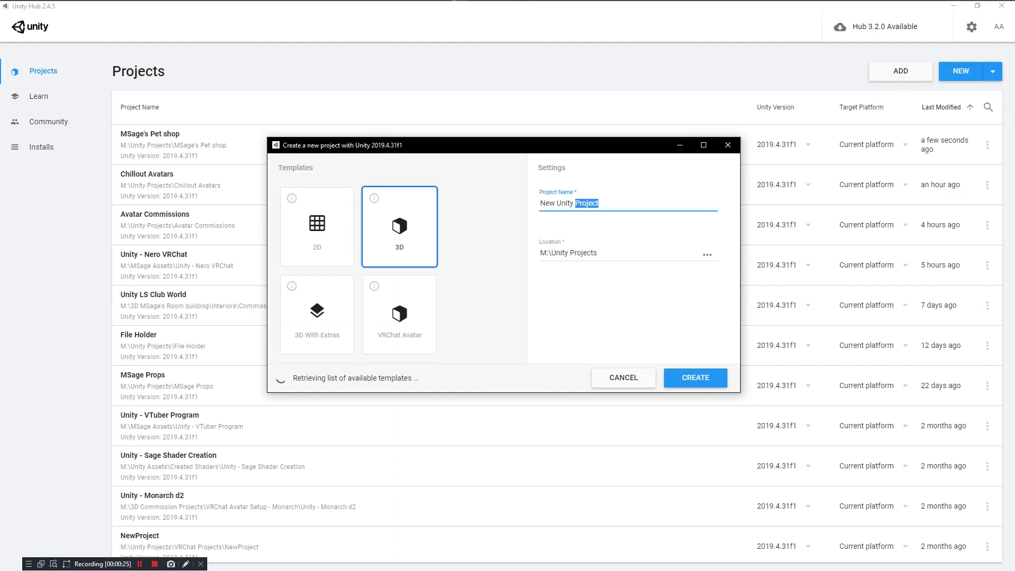
type("Chillout")
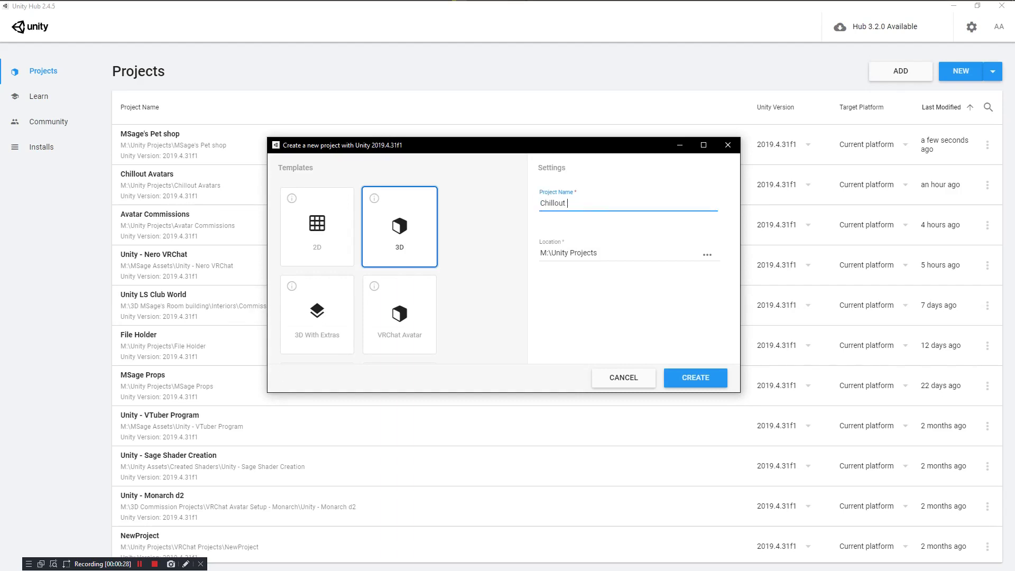
key("BackSpace")
type("VR Tutorial")
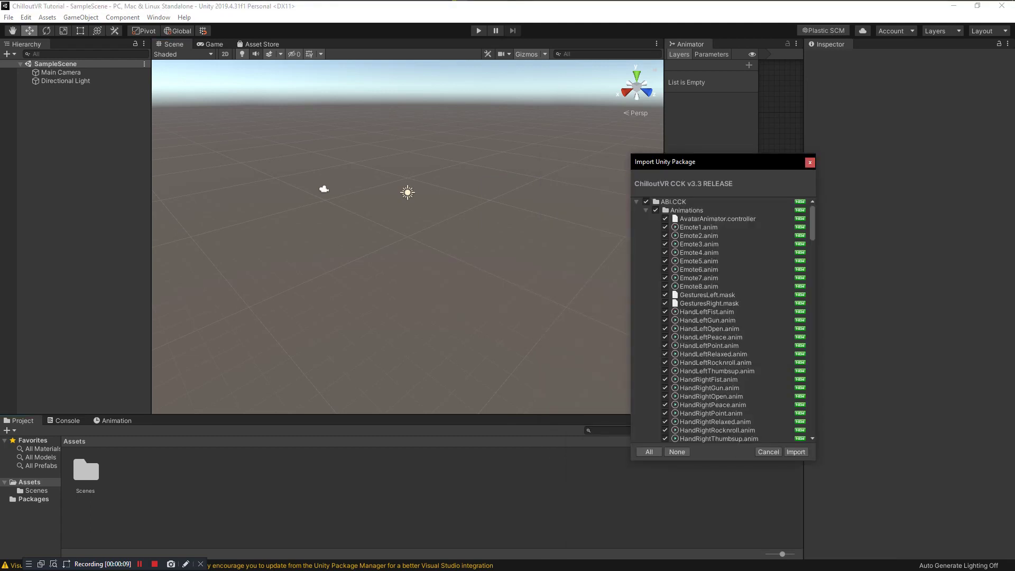
Step: Import all contents of the ChilloutVR CCK v3.3 package
left_click(796, 452)
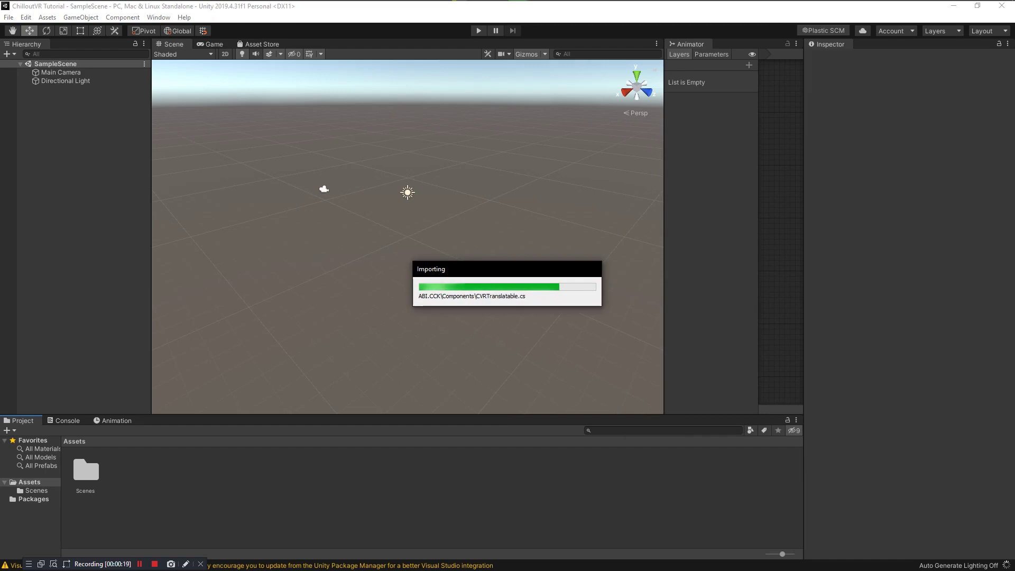
Step: Create a folder named NEro in Assets and open it
right_click(180, 485)
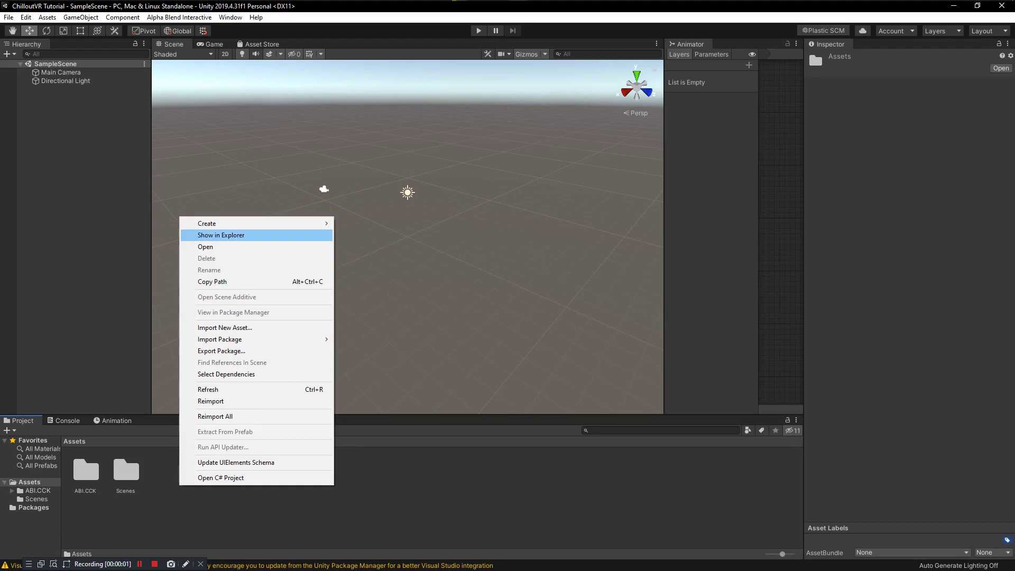
mouse_move(254, 223)
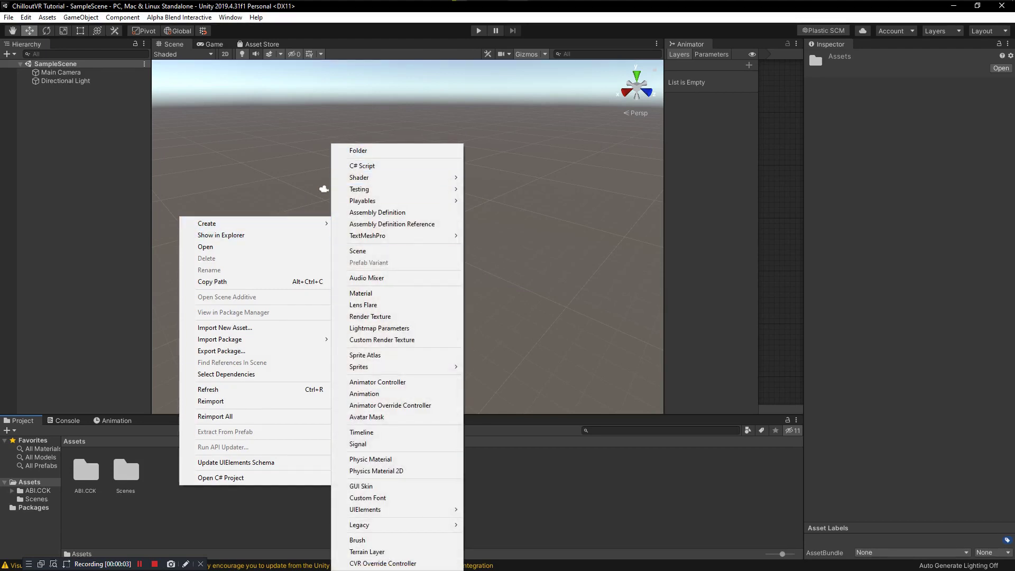
right_click(155, 475)
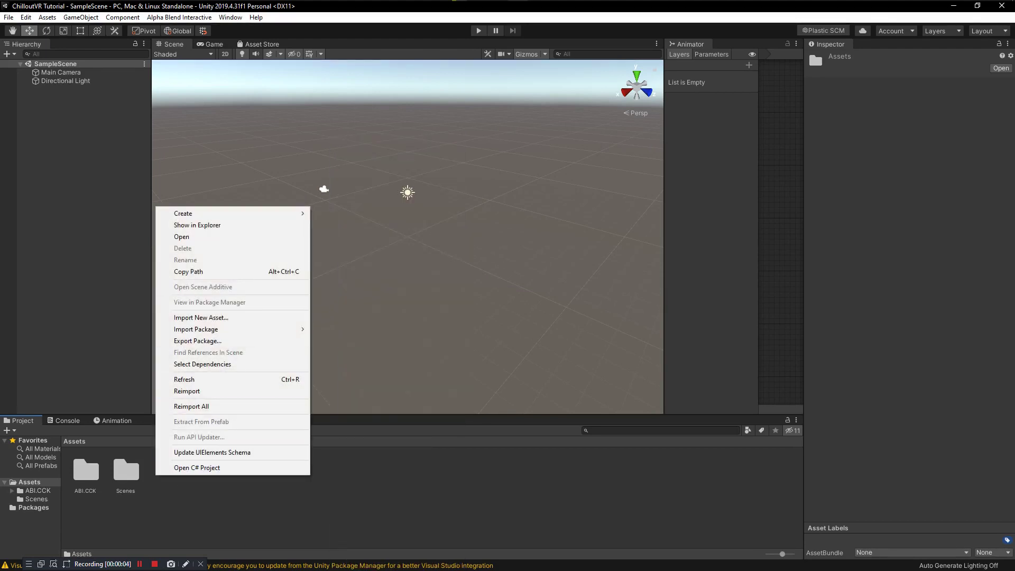
mouse_move(233, 214)
left_click(335, 151)
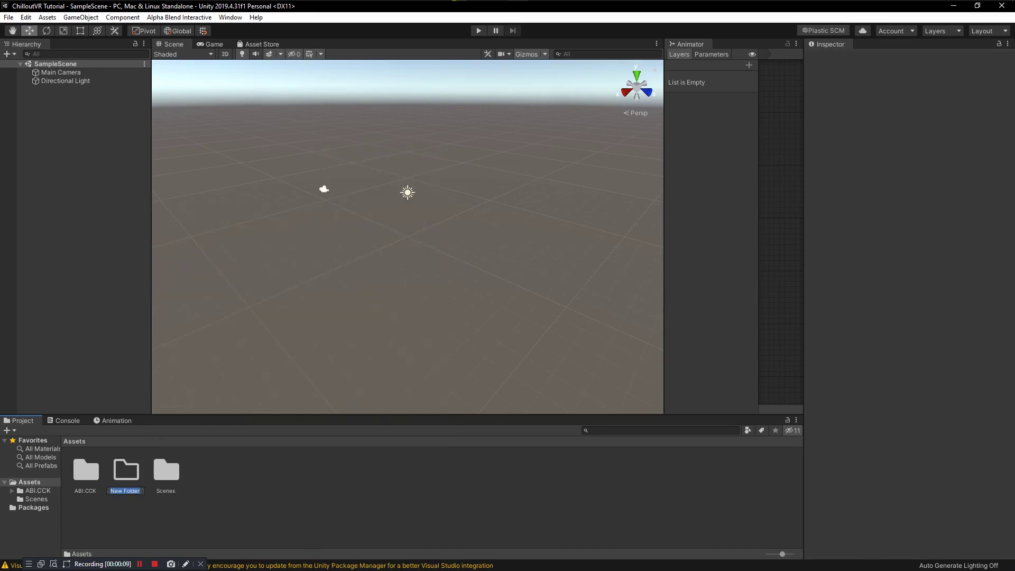
type("NEro")
key("Return")
double_click(126, 471)
Step: Inside NEro, create the FBX and Animations & Controllers subfolders
right_click(140, 468)
mouse_move(212, 206)
left_click(317, 151)
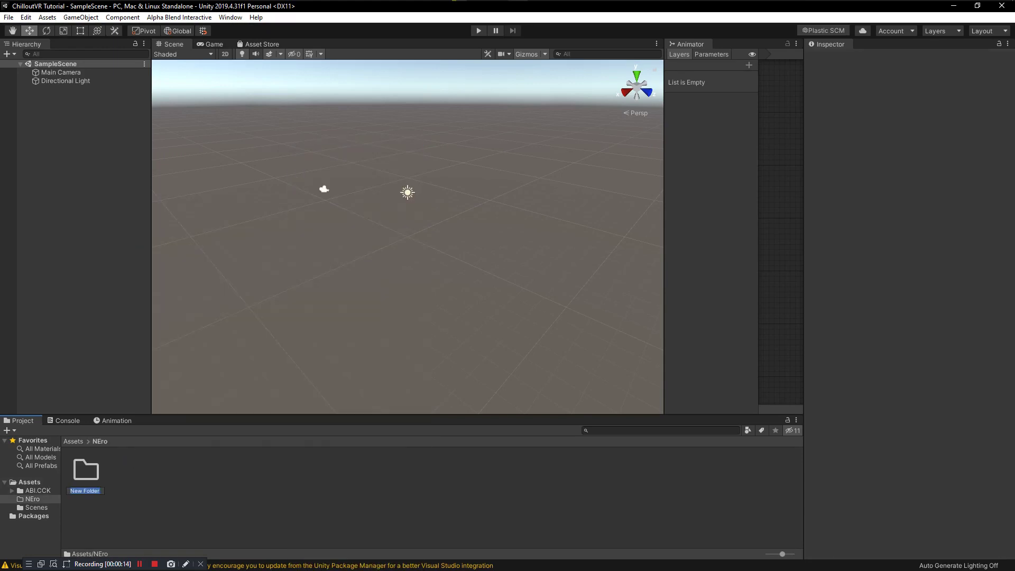
type("FBX")
key("Return")
right_click(170, 522)
mouse_move(212, 259)
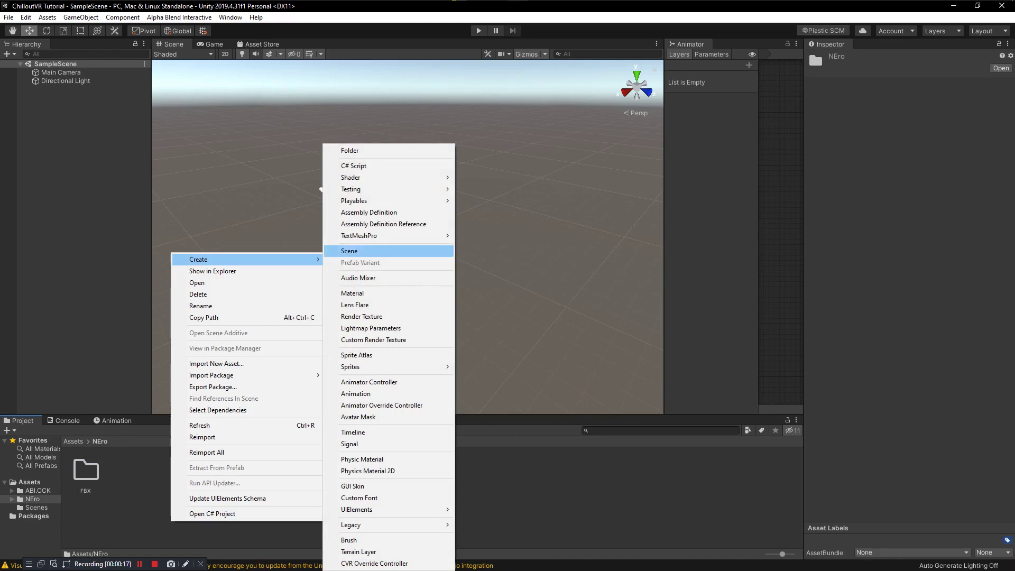
left_click(349, 150)
type("Animat")
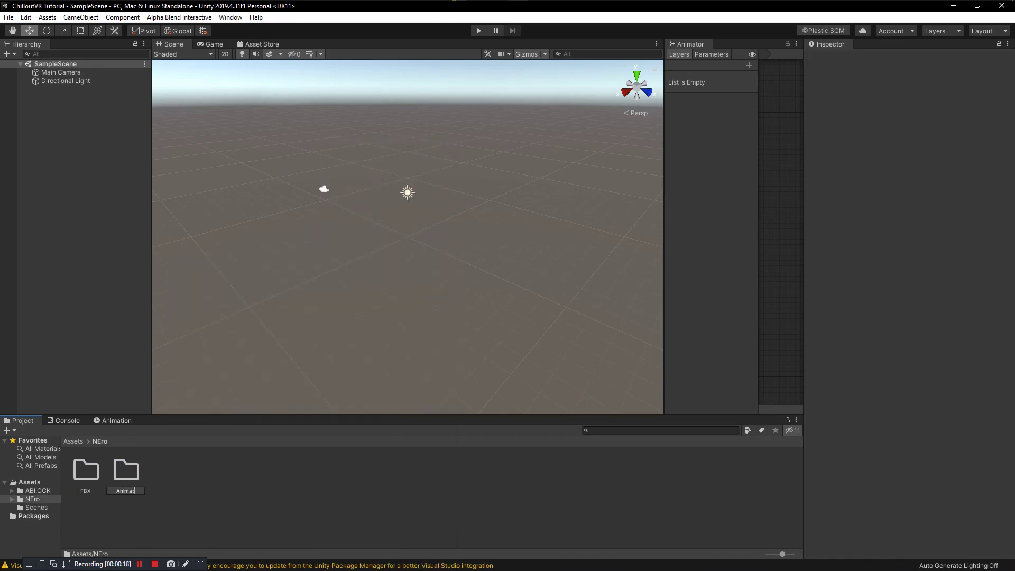
type("ions & Controllers")
key("Return")
Step: Add Materials and Textures subfolders to NEro, then open the FBX folder
right_click(198, 484)
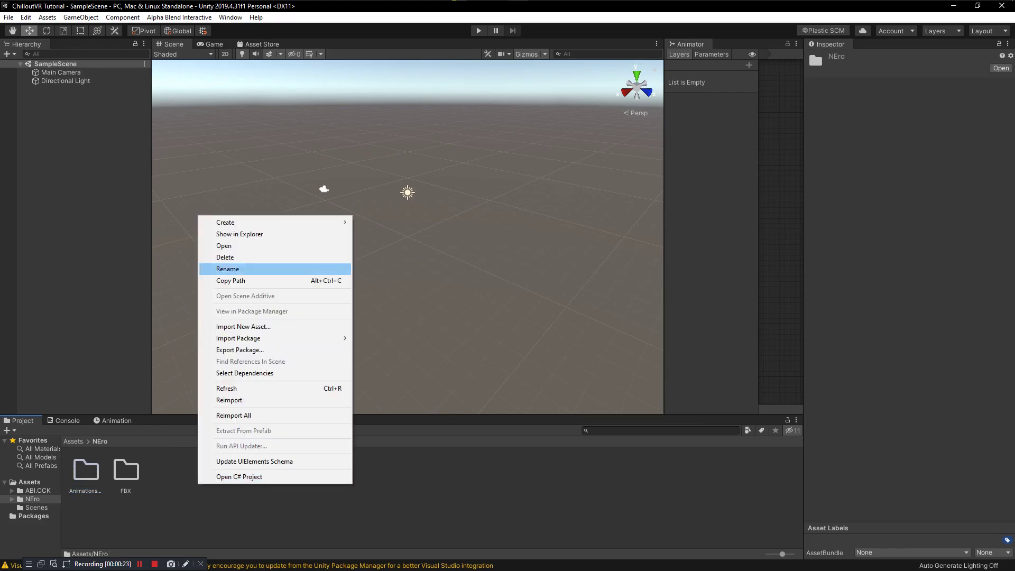
mouse_move(243, 223)
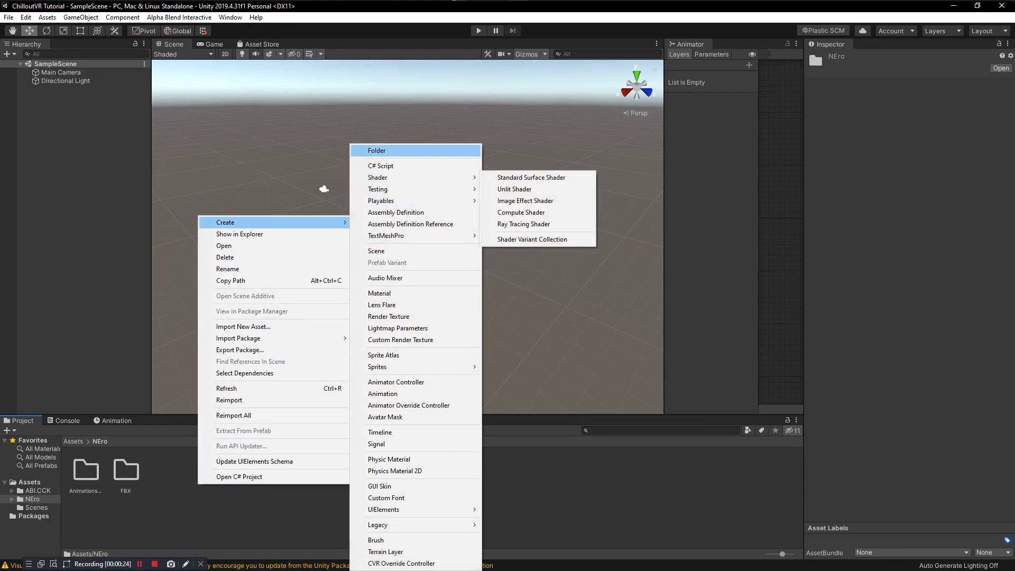
left_click(377, 150)
type("Materials")
key("Return")
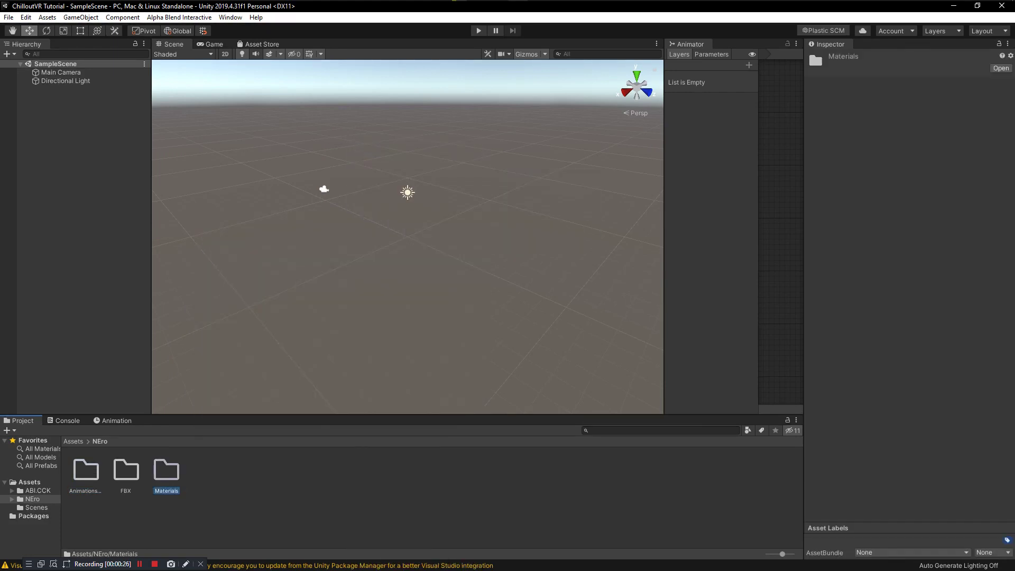
right_click(214, 484)
mouse_move(238, 220)
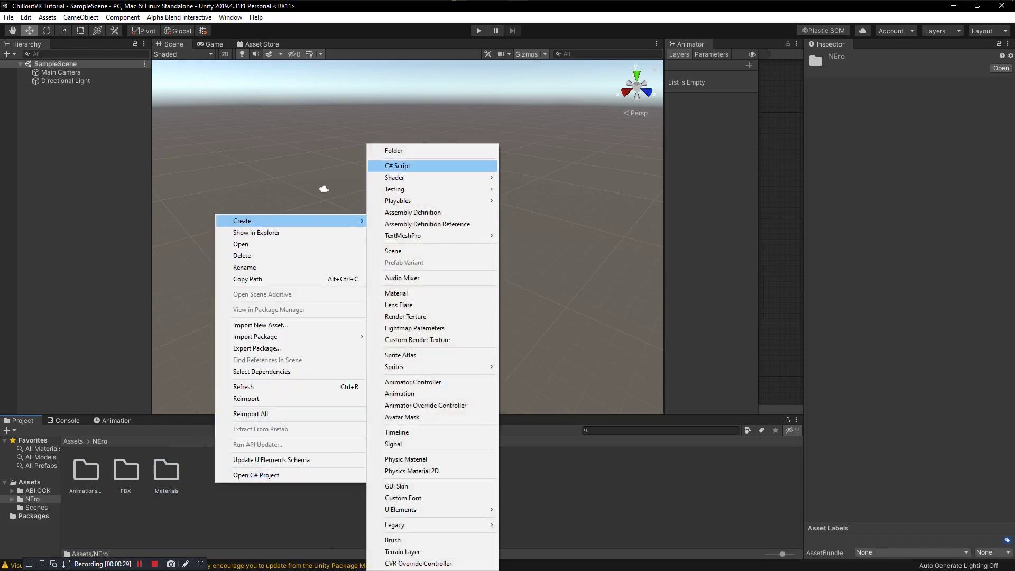
left_click(394, 151)
type("Text")
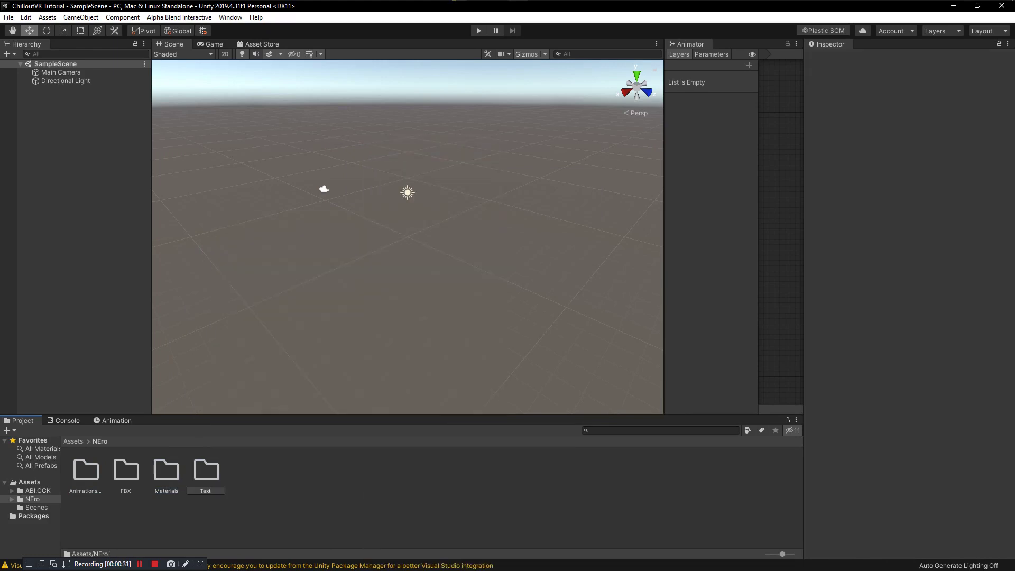
type("ures")
key("Return")
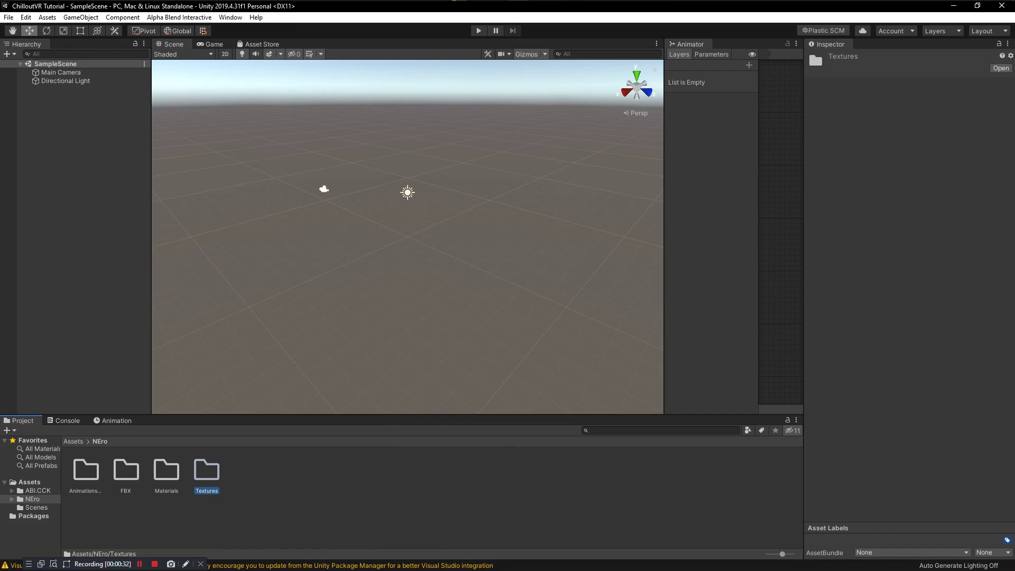
double_click(126, 470)
Step: Browse File Explorer to M: > Character Model - Nero > FBX and drag Nerov3.5.fbx into Unity
mouse_move(126, 7)
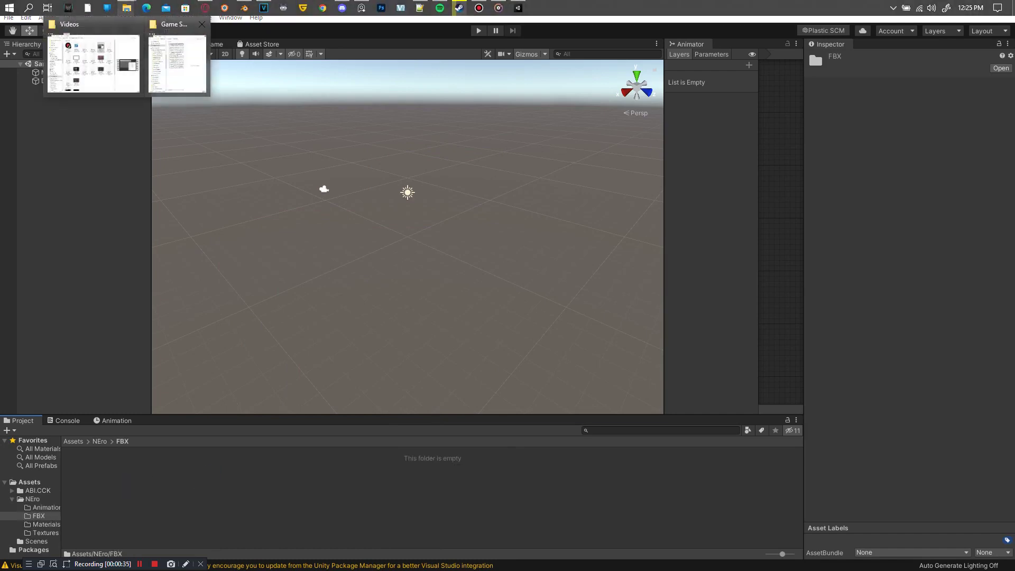
left_click(177, 59)
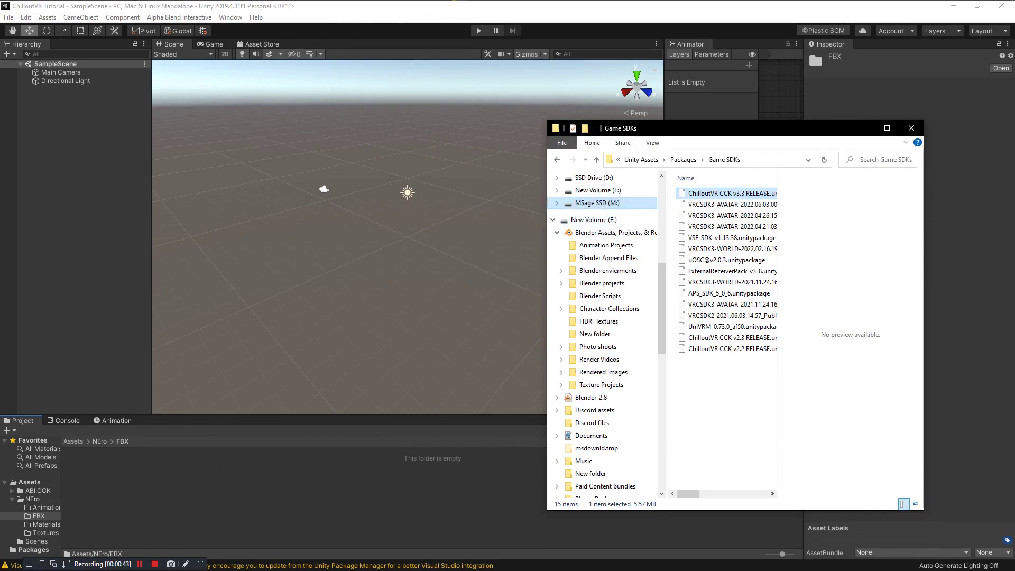
left_click(598, 203)
scroll(719, 370, "down", 2)
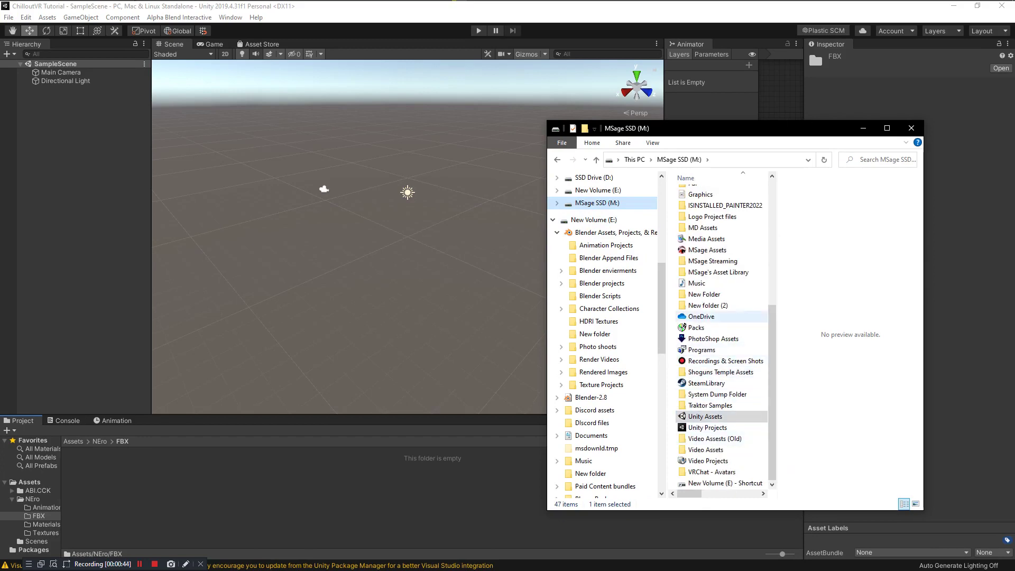
scroll(719, 307, "up", 1)
double_click(707, 278)
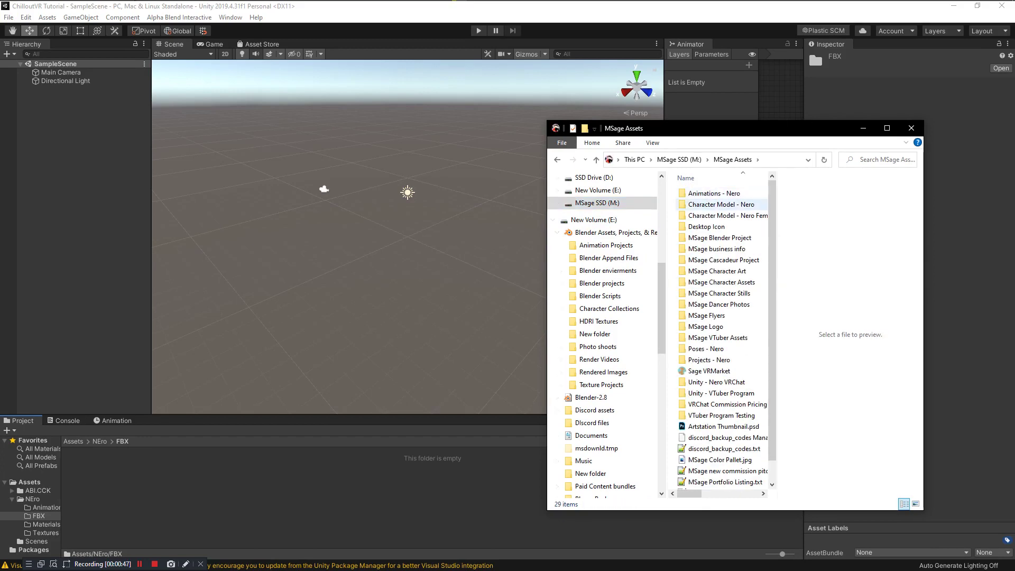
double_click(718, 204)
double_click(698, 204)
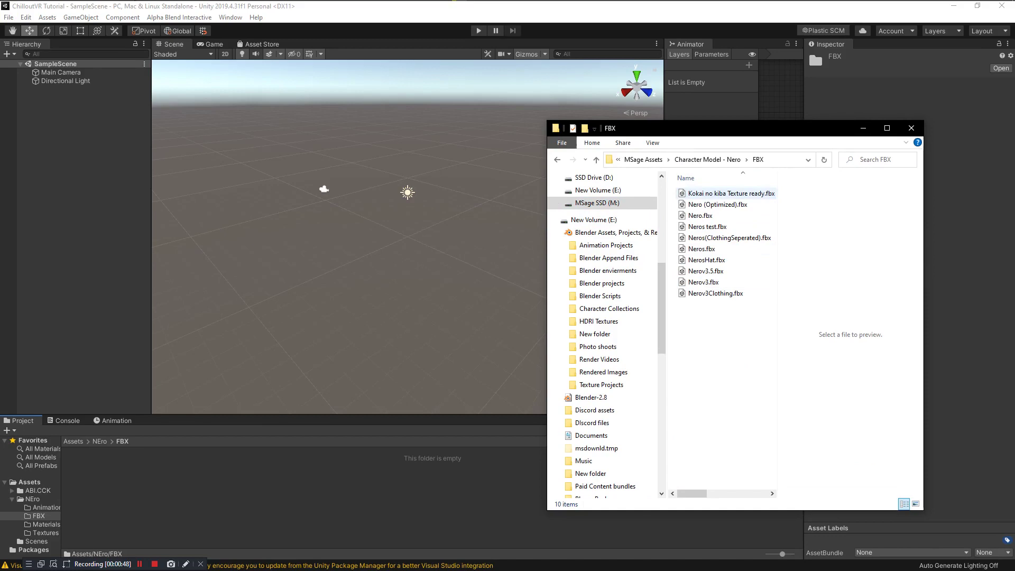
left_click_drag(706, 271, 264, 476)
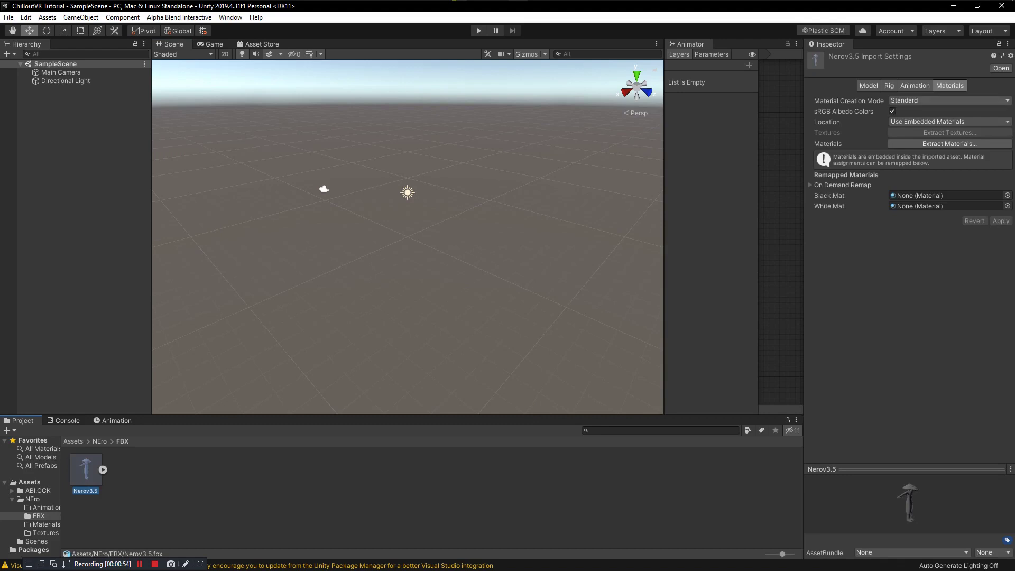
Step: Set Nerov3.5's Rig Animation Type to Humanoid, apply it, and open Configure
left_click_drag(803, 265, 732, 264)
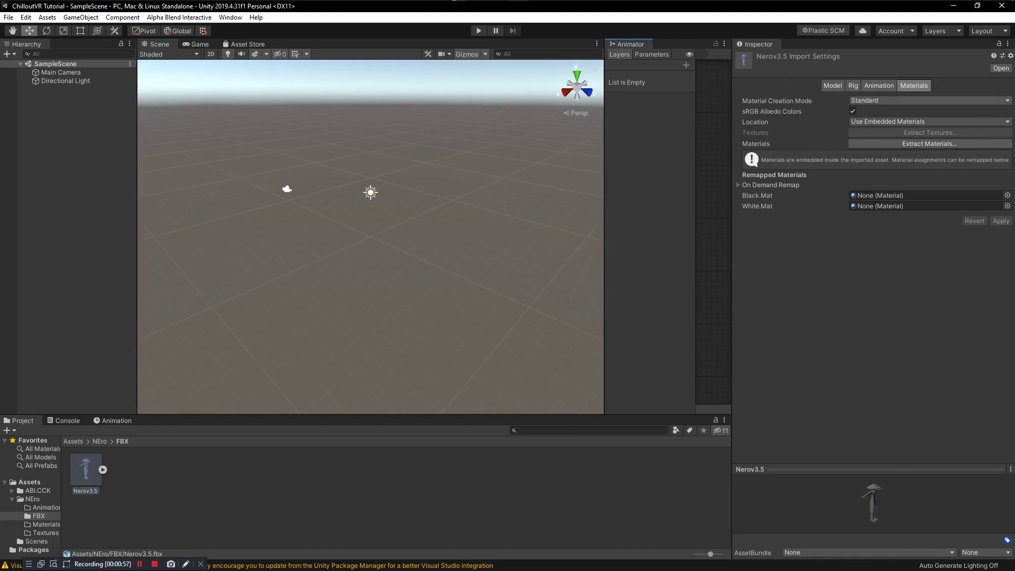
left_click(853, 85)
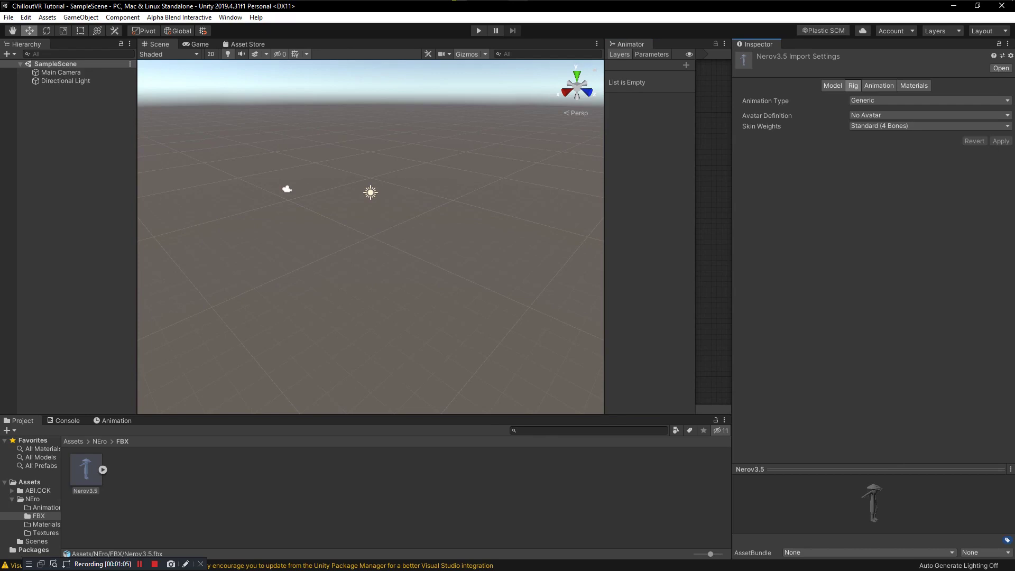
left_click(899, 100)
left_click(881, 147)
left_click(1001, 177)
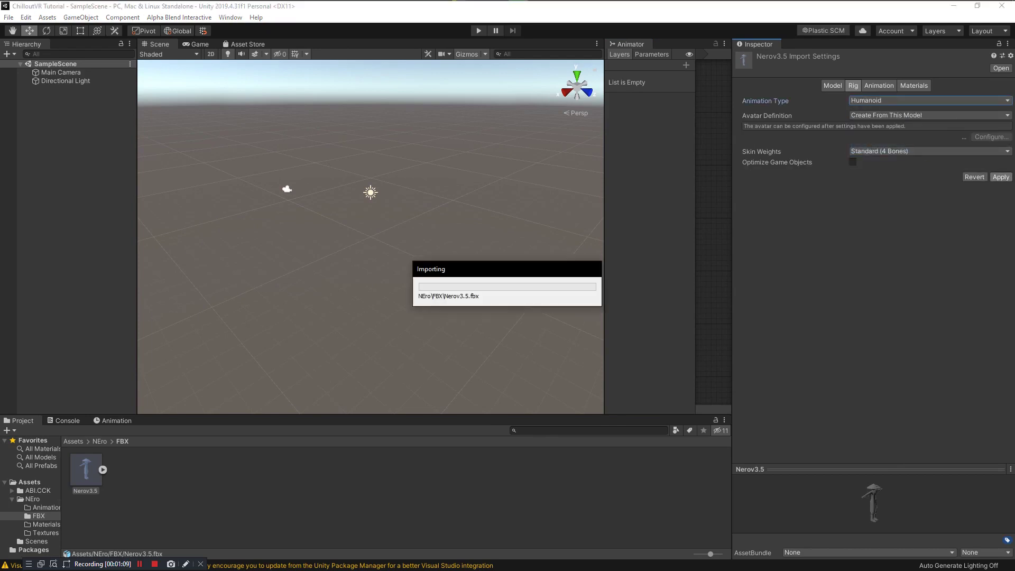
left_click(991, 126)
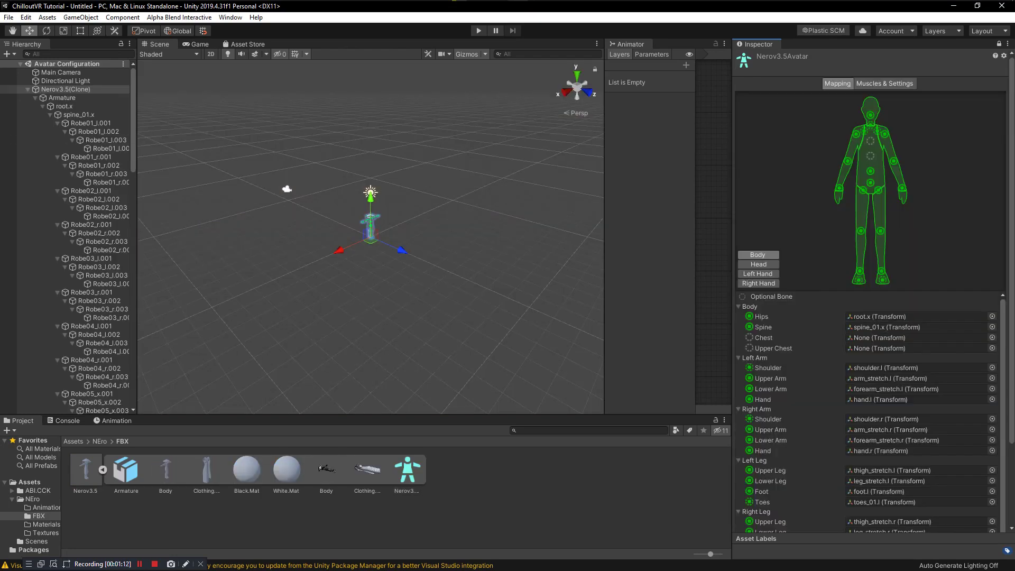
Step: Check the Hips and Spine mappings and assign spine_02.x as the Chest bone
left_click(894, 317)
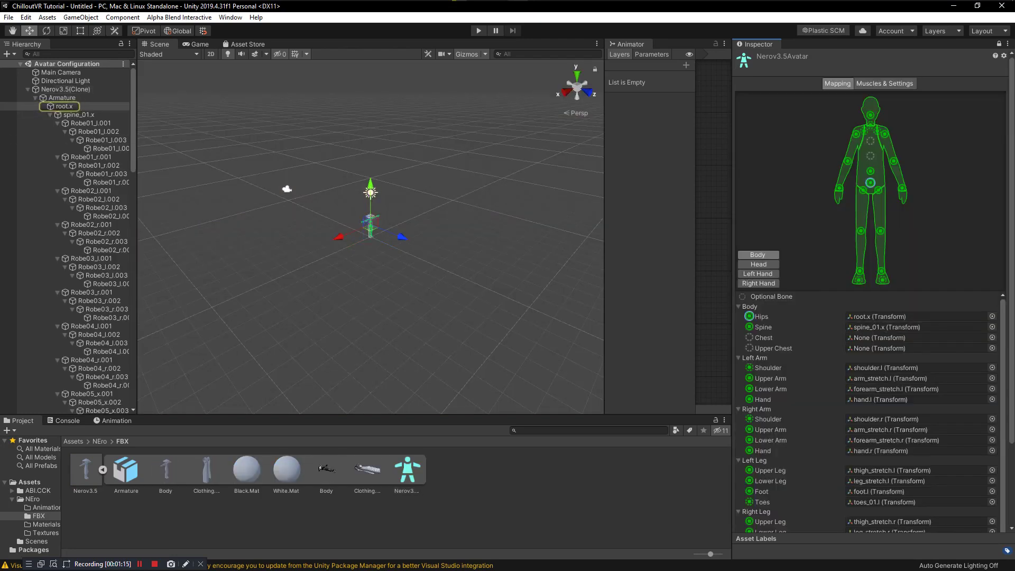
left_click(893, 327)
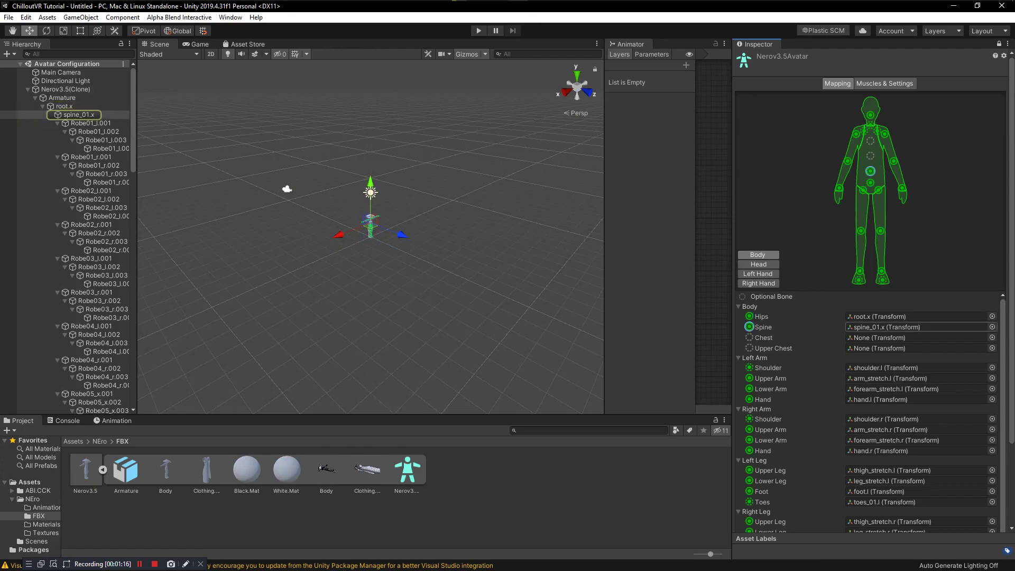
left_click(917, 338)
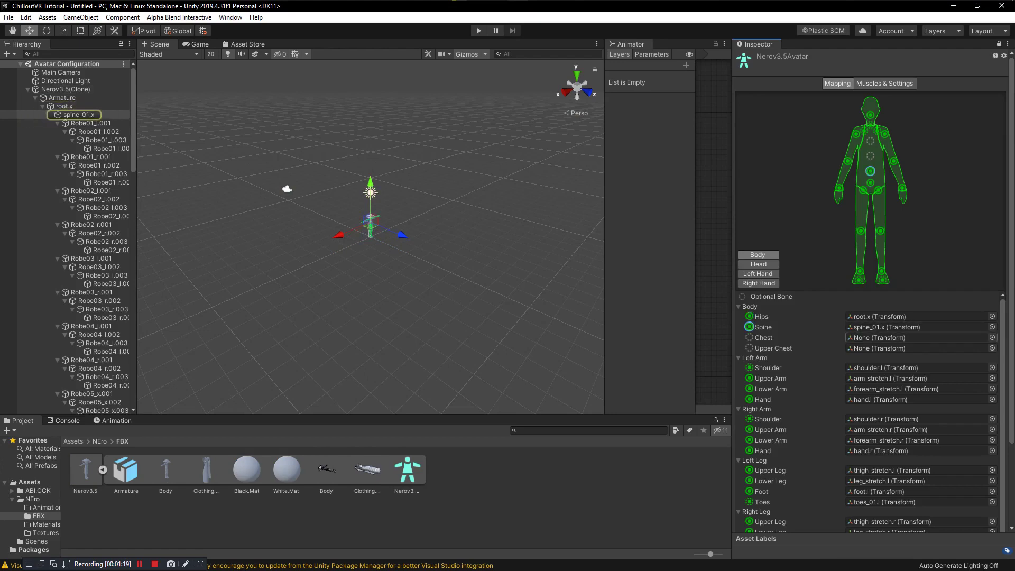
left_click(42, 106)
left_click(43, 107)
left_click(50, 115)
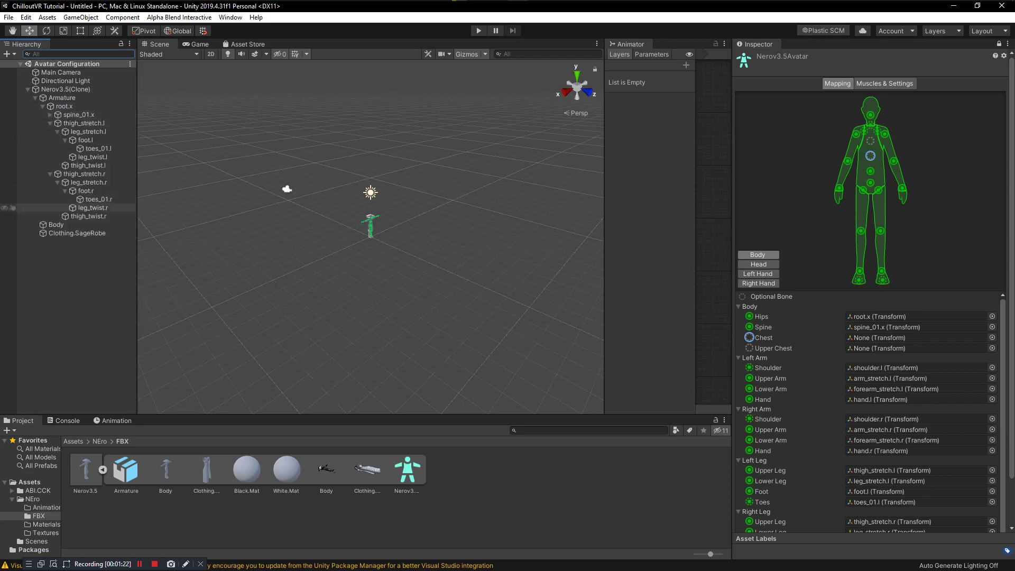
left_click_drag(86, 79, 918, 339)
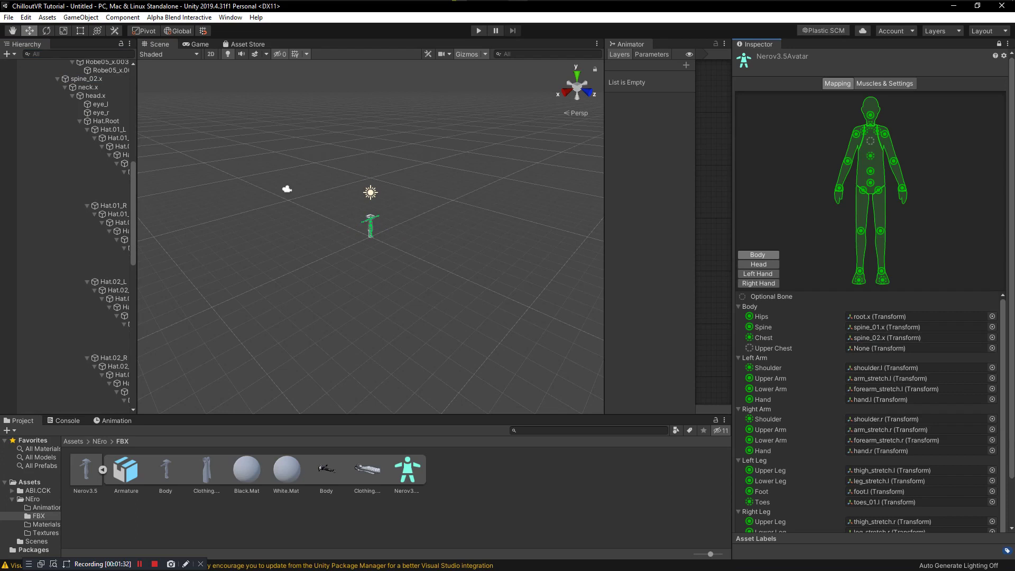
Step: Set the Head's Right Eye bone to None, finish with Done and apply the import settings
scroll(370, 237, "up", 10)
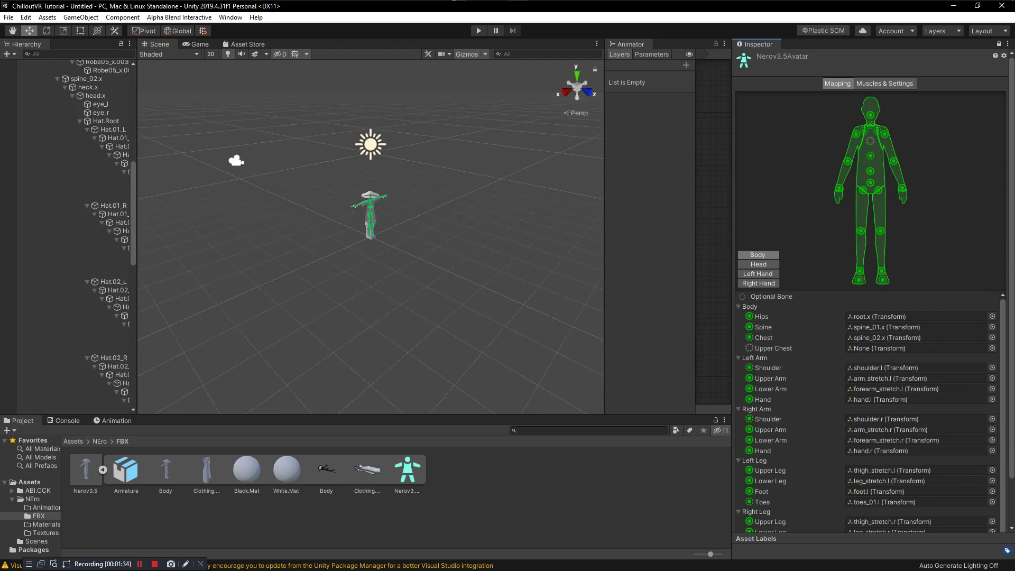
left_click(758, 265)
left_click(999, 348)
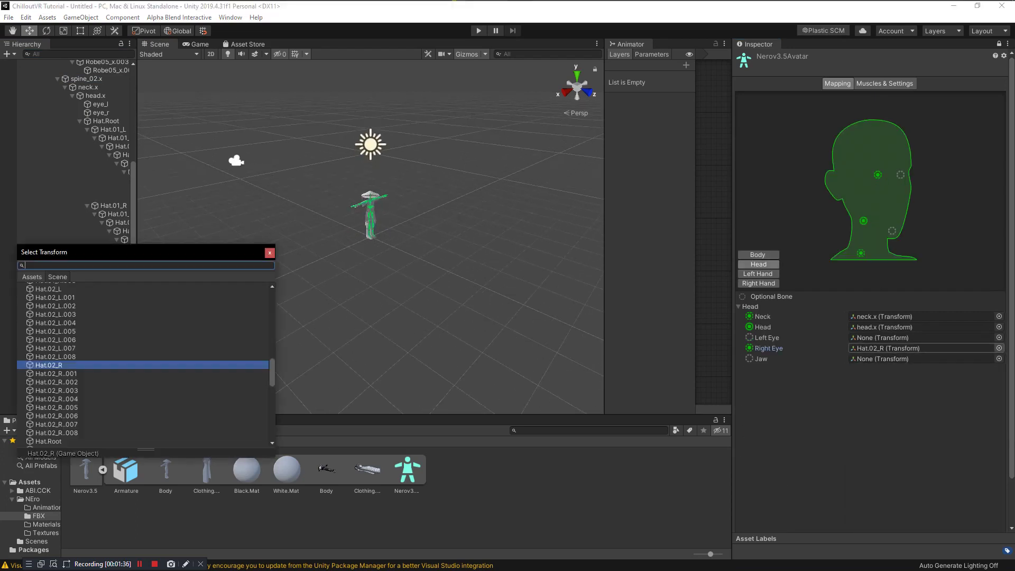
left_click_drag(273, 373, 273, 296)
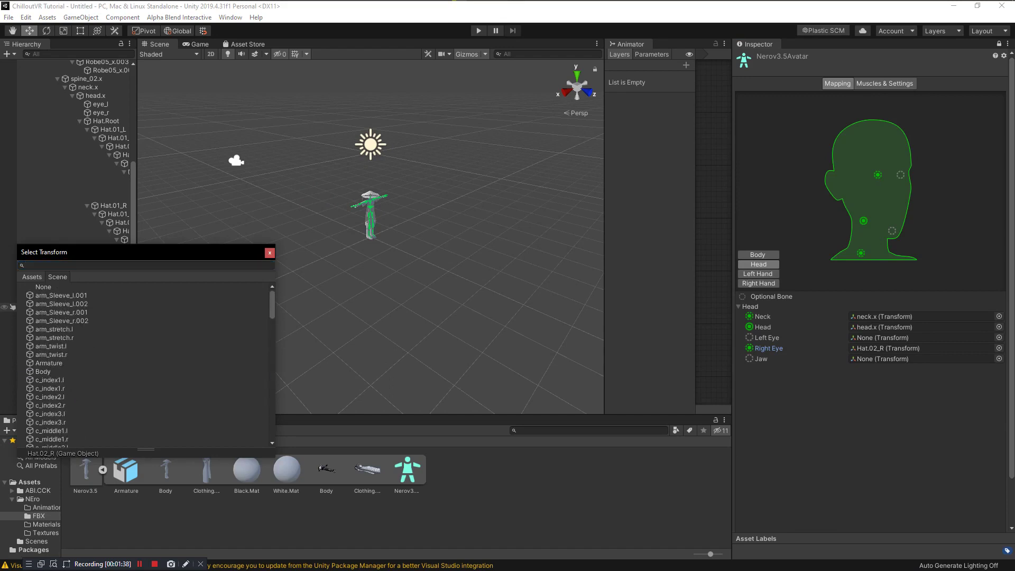
double_click(44, 289)
scroll(871, 370, "down", 3)
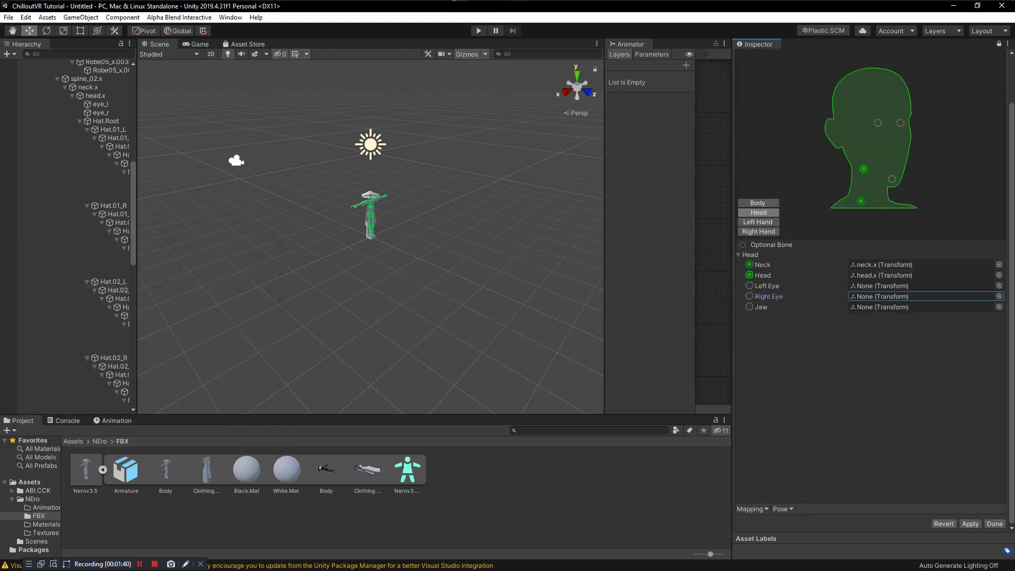
left_click(994, 524)
left_click(538, 312)
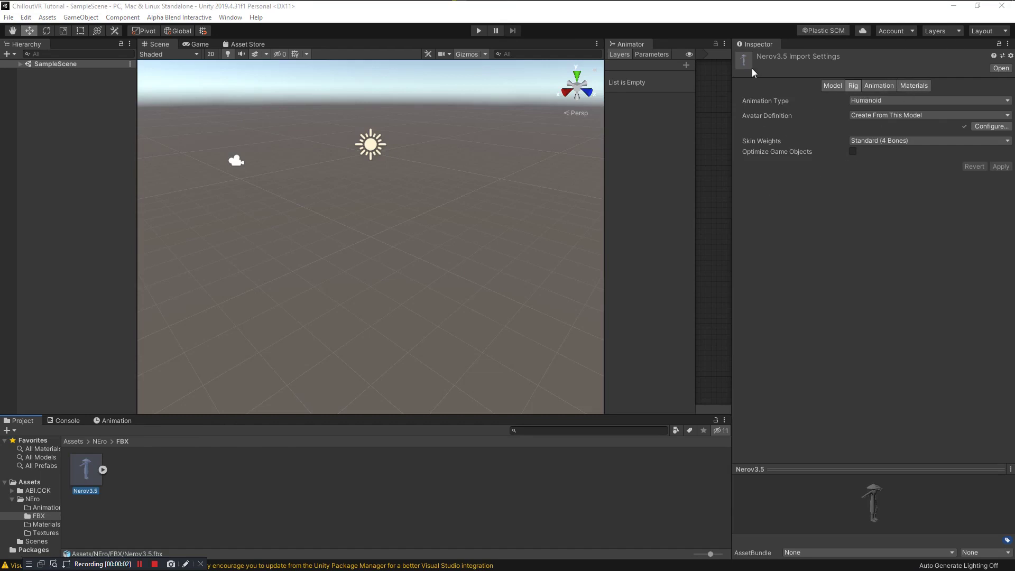
Step: From the Materials tab, extract the embedded materials into the NEro/Materials folder
left_click(76, 471)
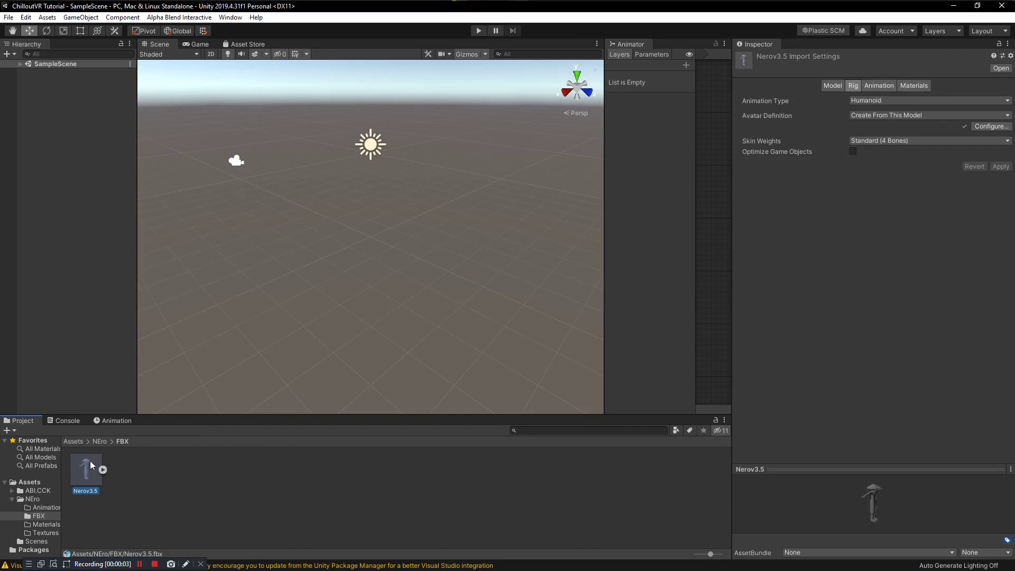
left_click(915, 87)
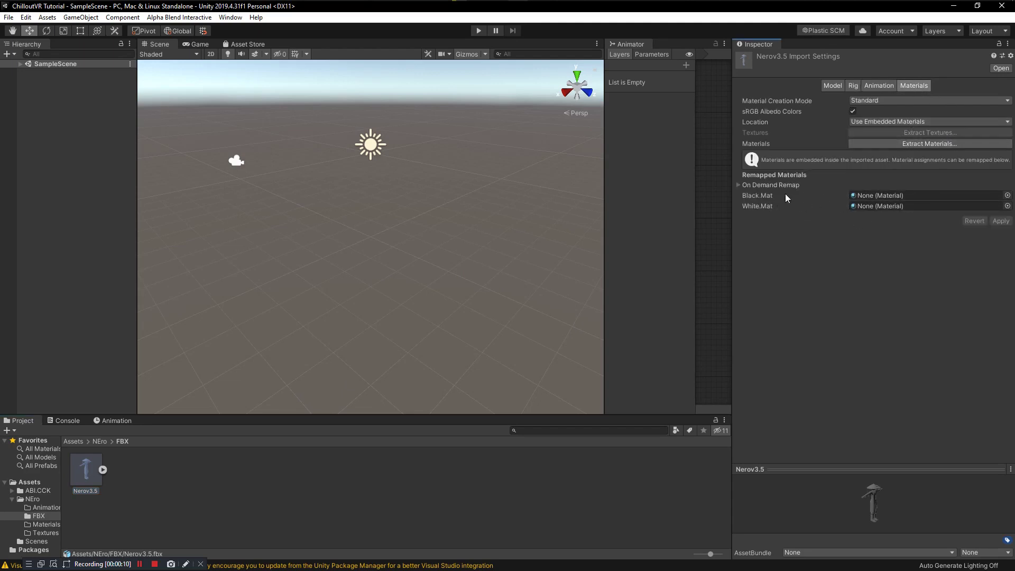
left_click(919, 144)
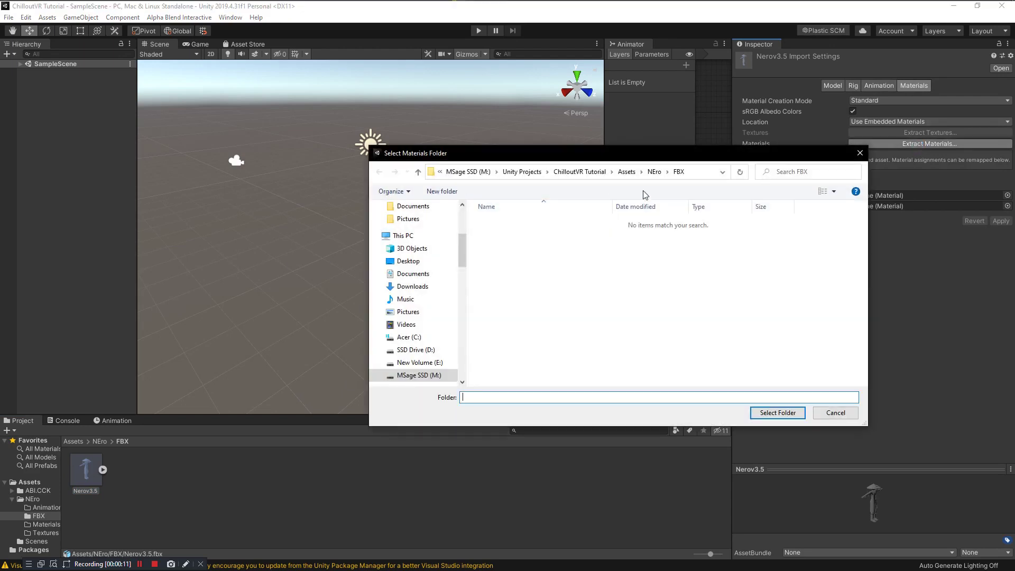
left_click(655, 172)
left_click(503, 245)
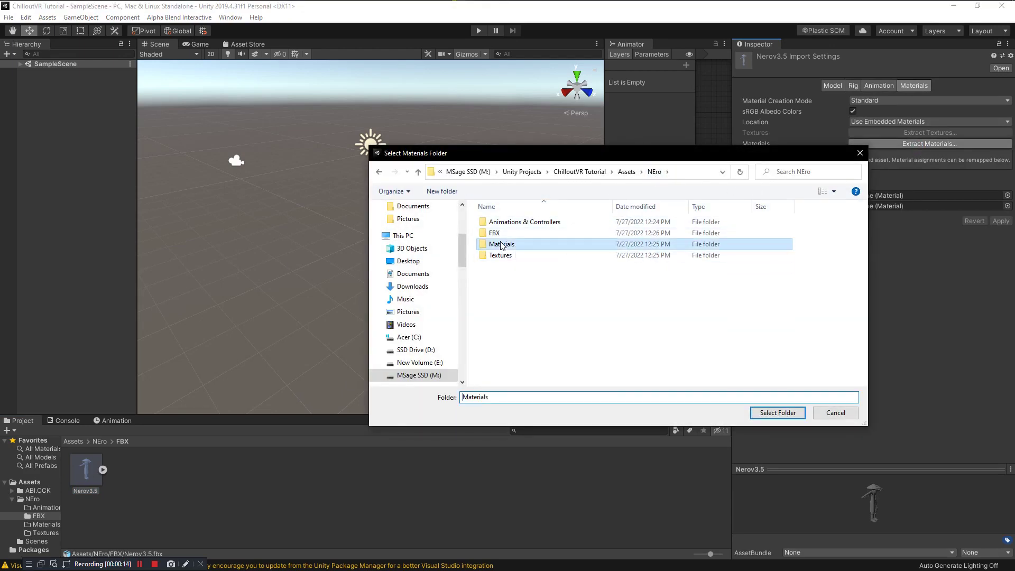
left_click(778, 412)
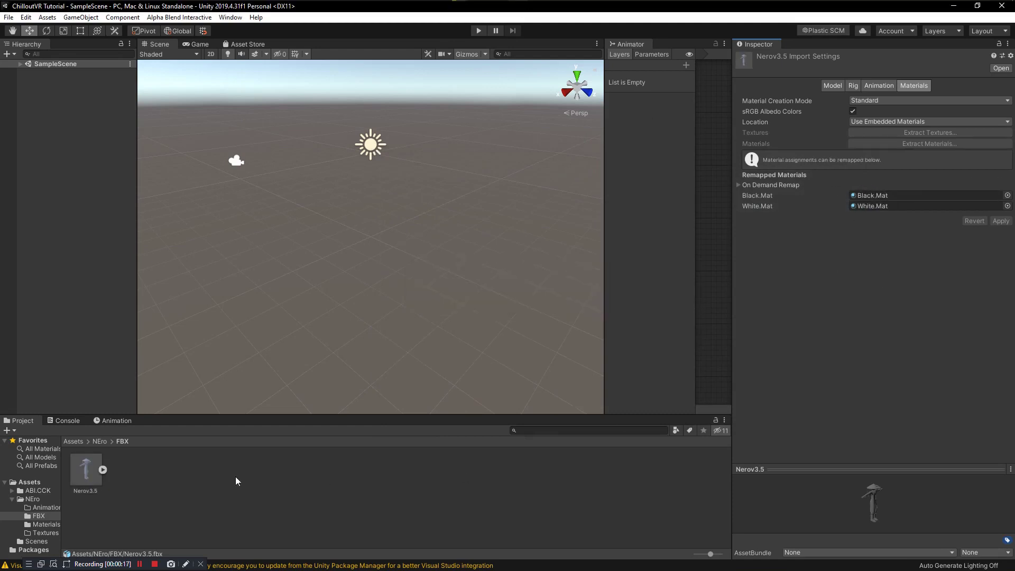
Step: Check Black.Mat and White.Mat in NEro/Materials, then return to the FBX folder
left_click(102, 442)
double_click(166, 470)
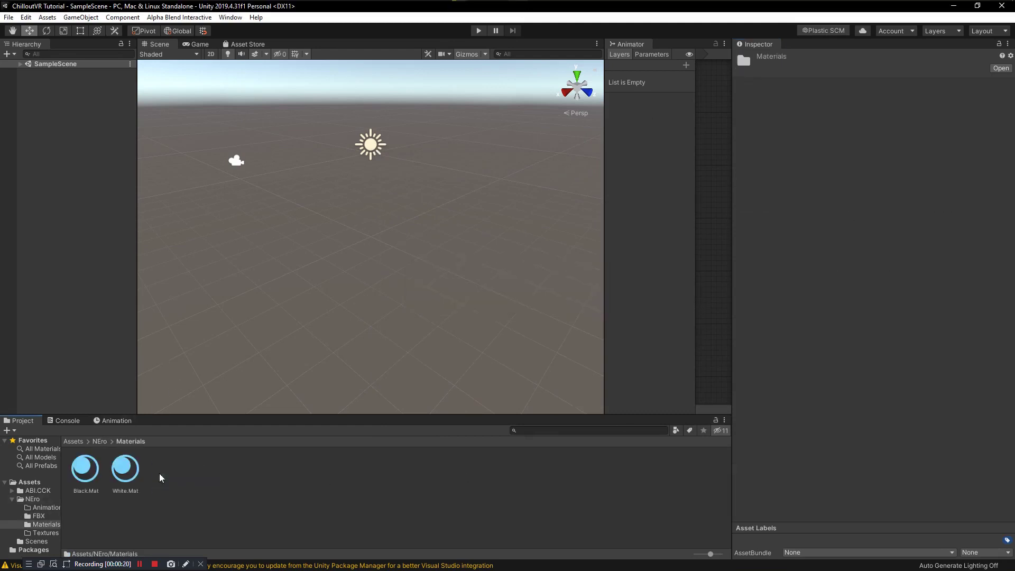
left_click(99, 441)
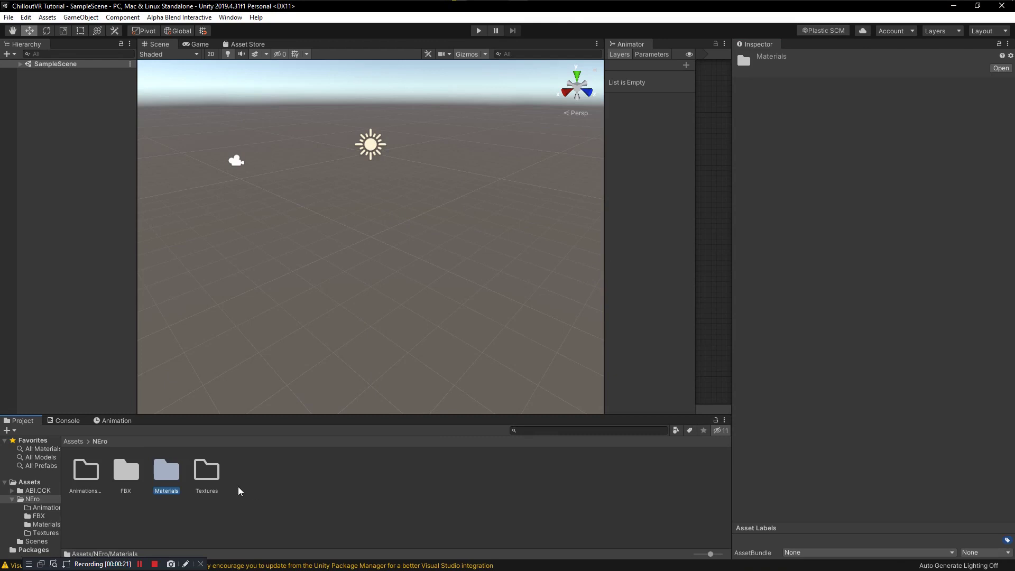
double_click(127, 473)
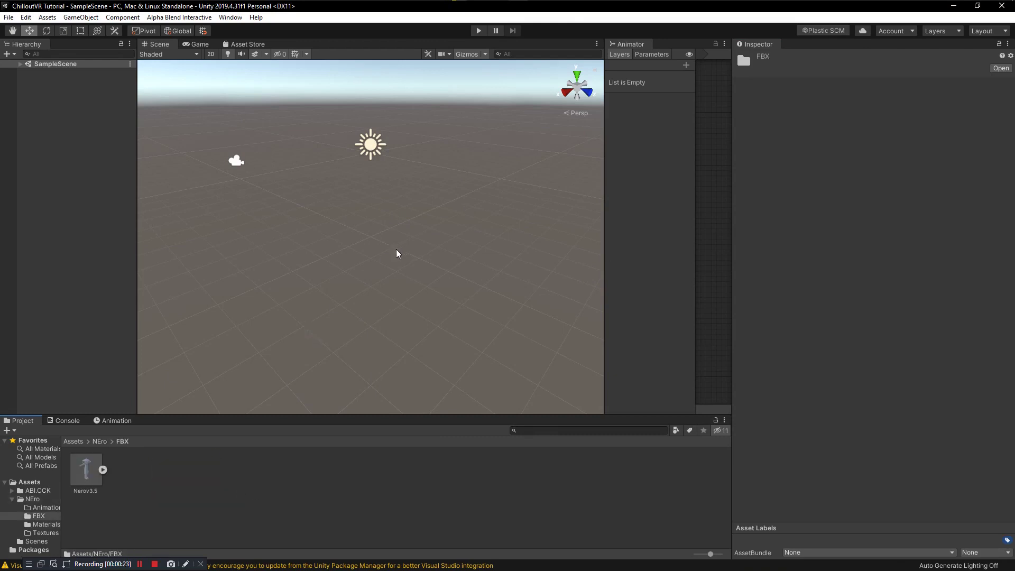
Step: Add the Nerov3.5 model to SampleScene, frame it in the Scene view, and open Materials
left_click(20, 64)
left_click_drag(91, 479, 90, 140)
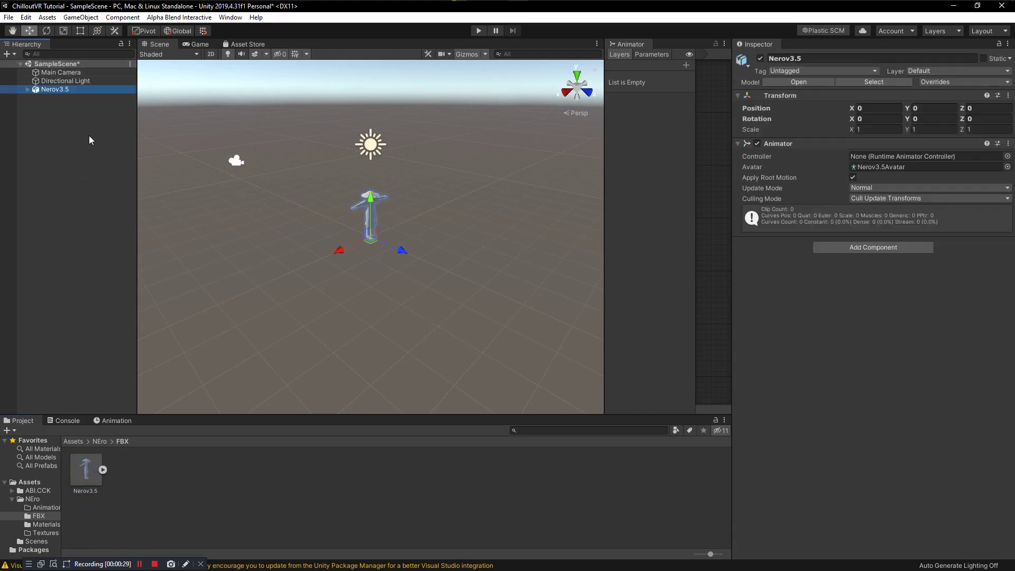
scroll(395, 225, "up", 10)
left_click_drag(393, 223, 299, 187, "alt")
middle_click_drag(374, 162, 384, 255)
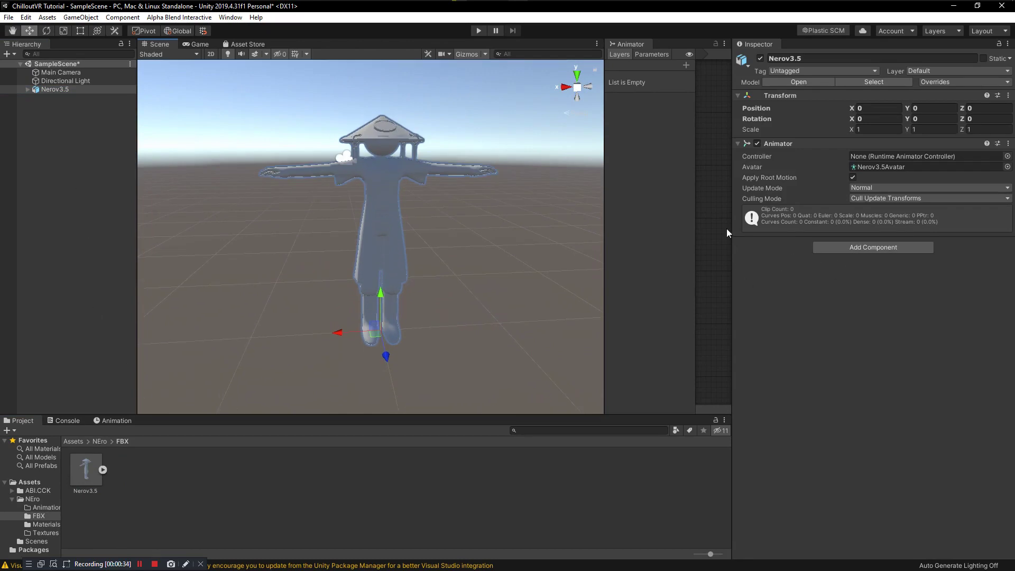
left_click(100, 441)
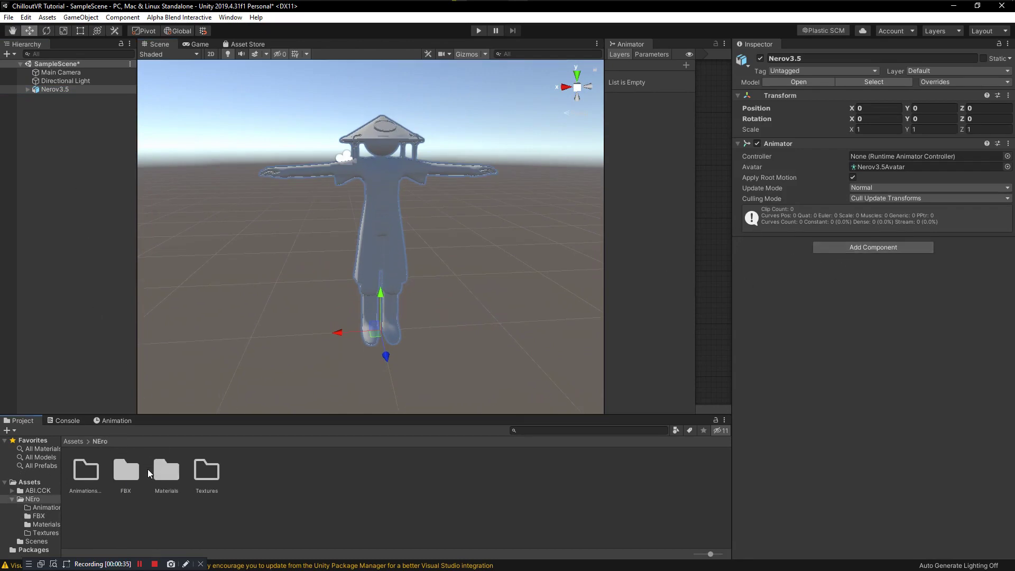
double_click(166, 469)
Step: Give White.Mat the Unlit/Color shader with a pure white main colour
left_click(126, 469)
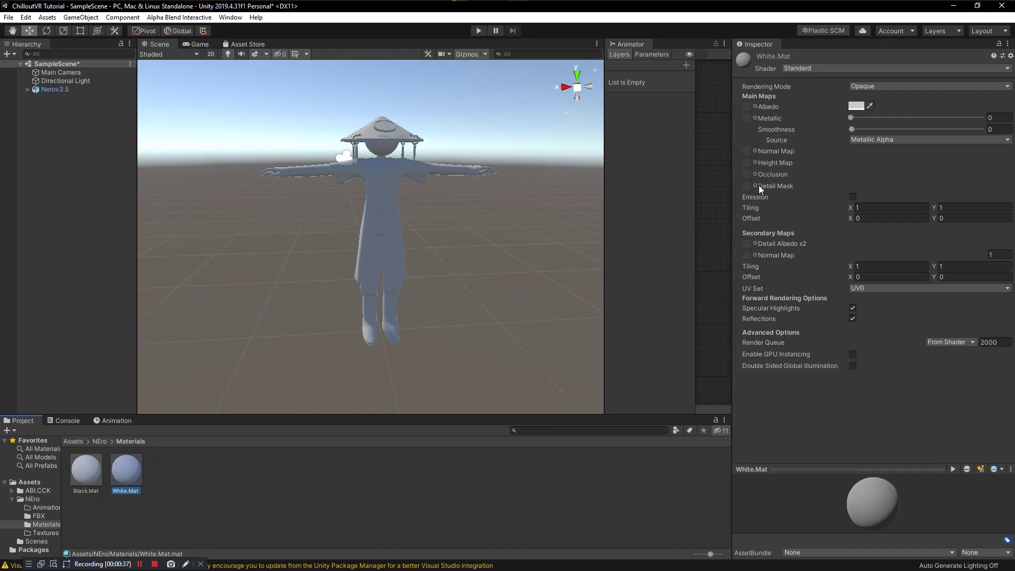
left_click(863, 70)
left_click(817, 202)
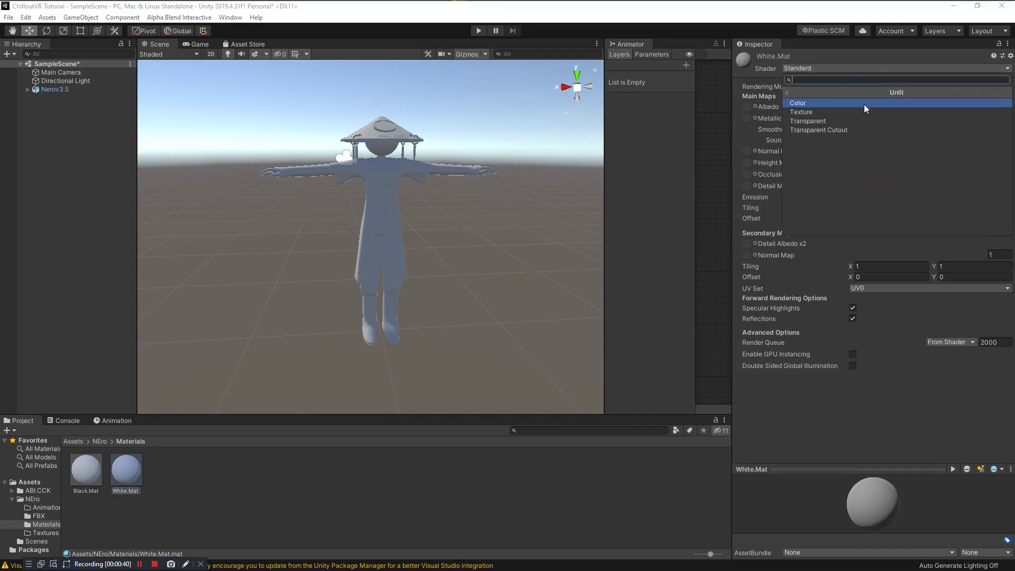
left_click(841, 106)
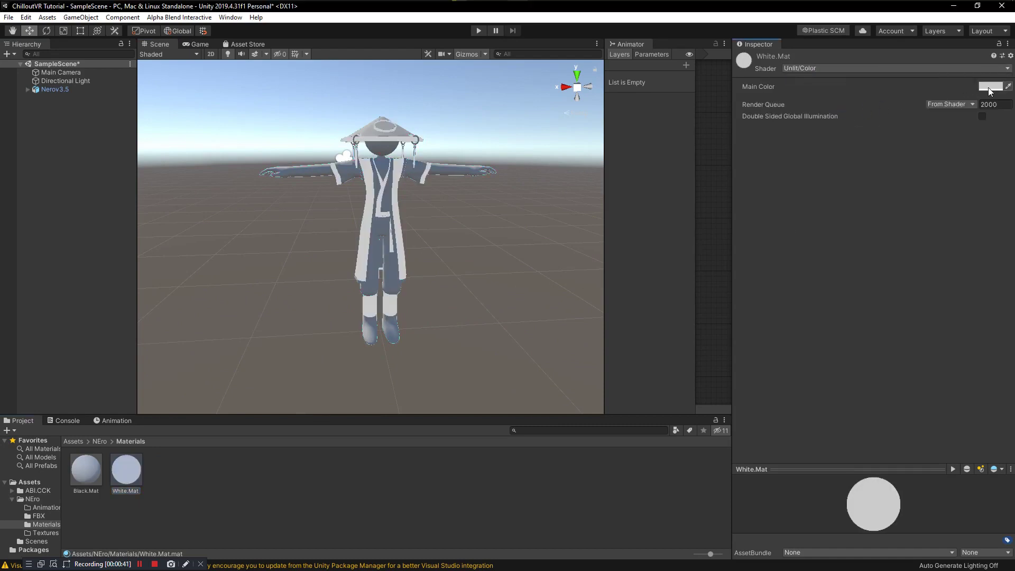
left_click(987, 86)
left_click_drag(902, 204, 902, 197)
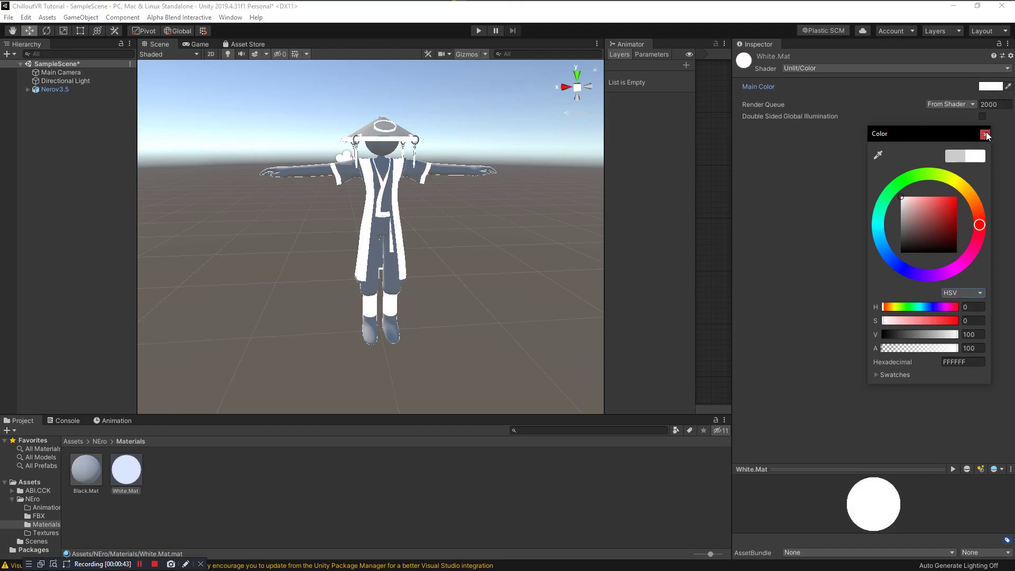
left_click(985, 134)
Step: Give Black.Mat the Unlit/Color shader with a pure black main colour, then reselect Nerov3.5
left_click(91, 472)
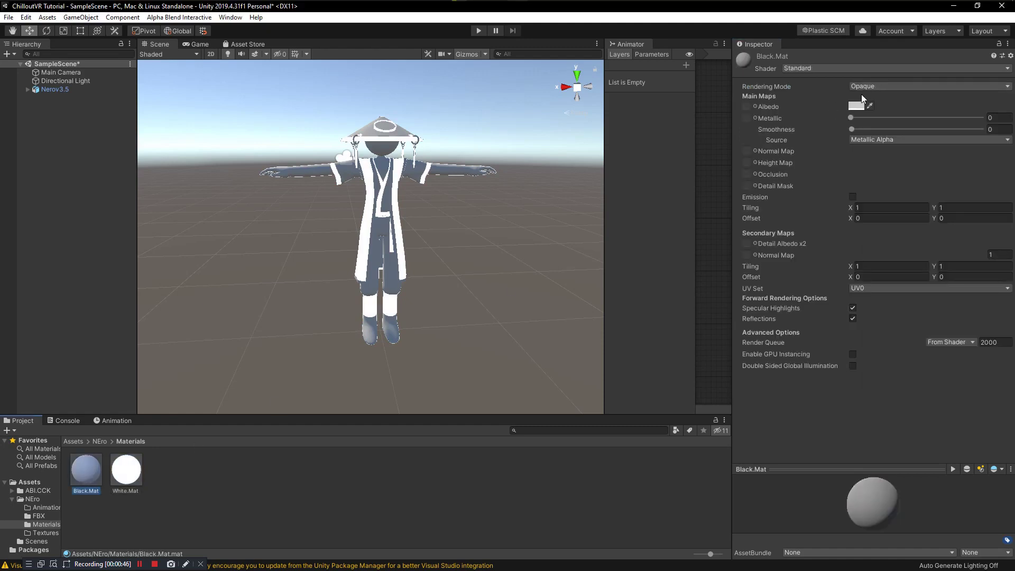
left_click(853, 67)
left_click(805, 200)
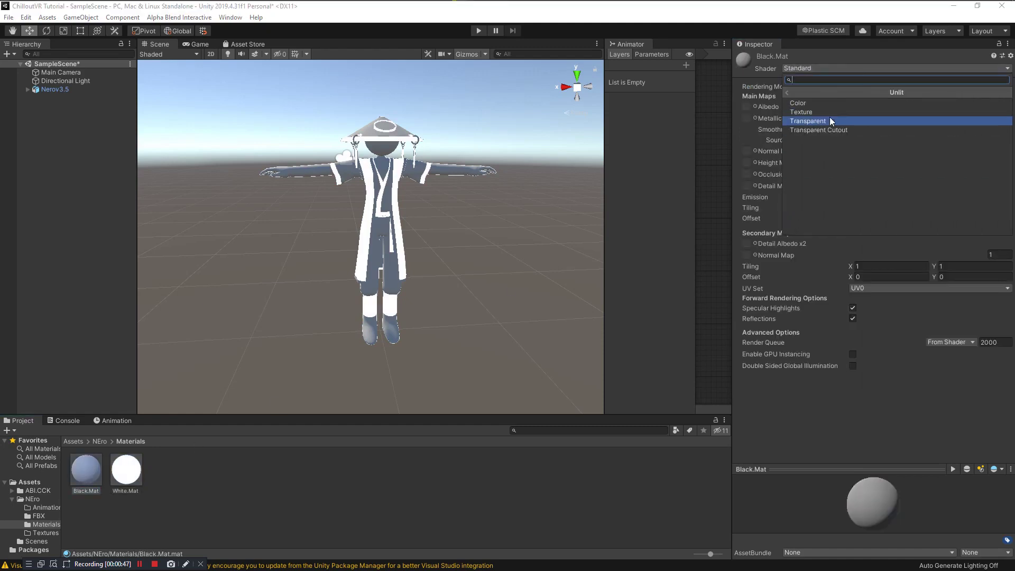
left_click(825, 103)
left_click(991, 87)
left_click(909, 240)
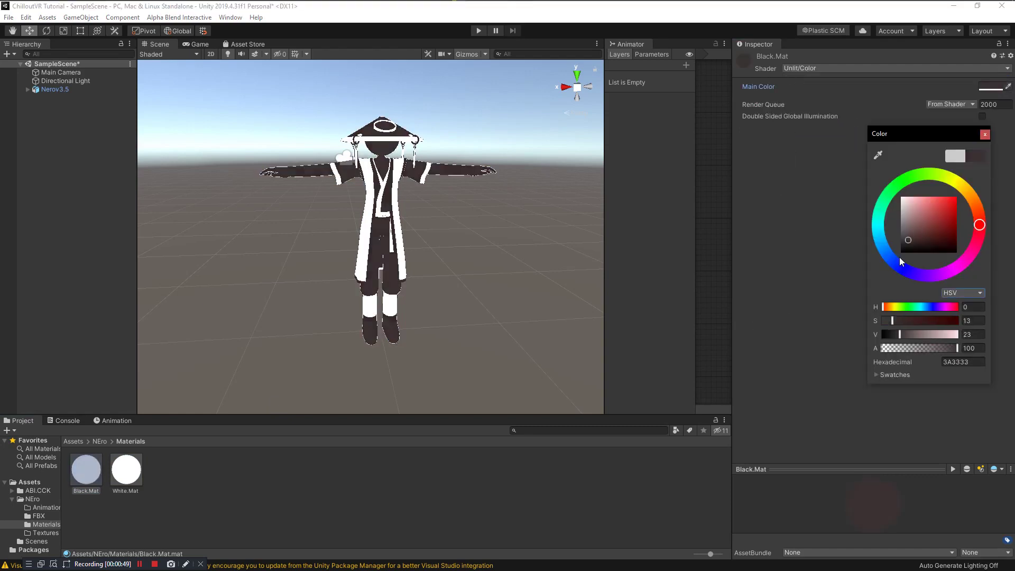
left_click_drag(900, 258, 897, 260)
left_click(985, 135)
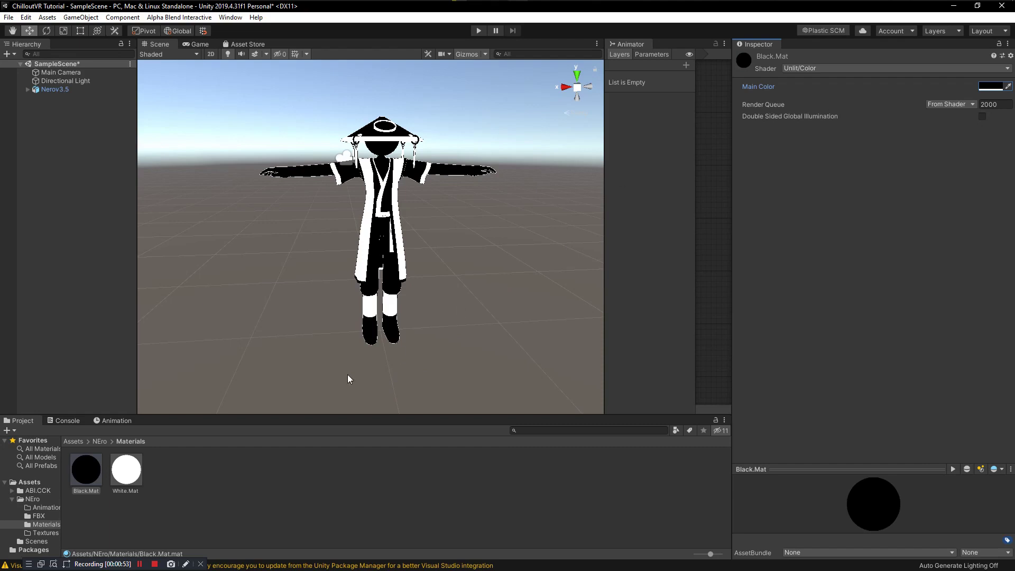
left_click(99, 442)
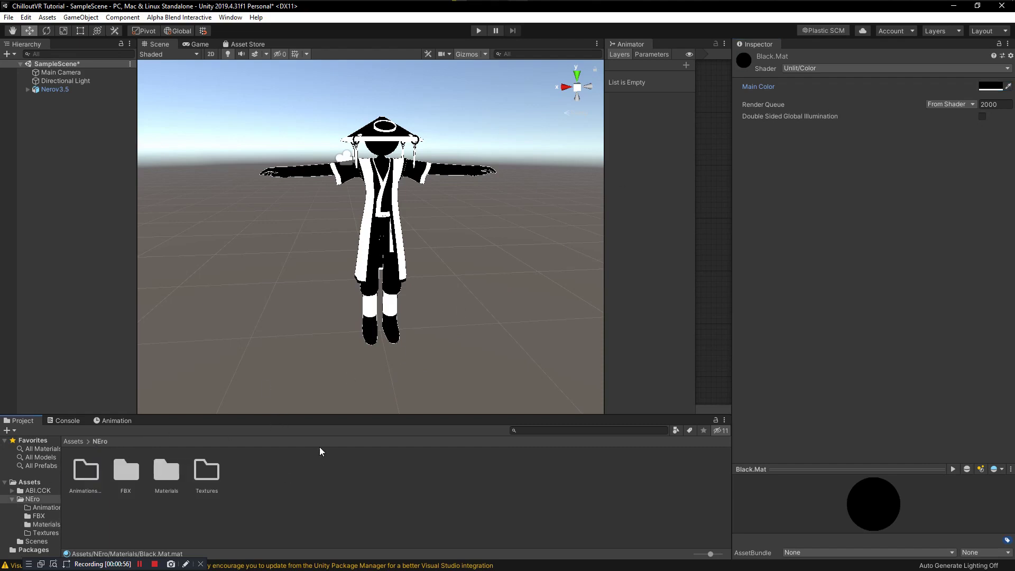
left_click(53, 89)
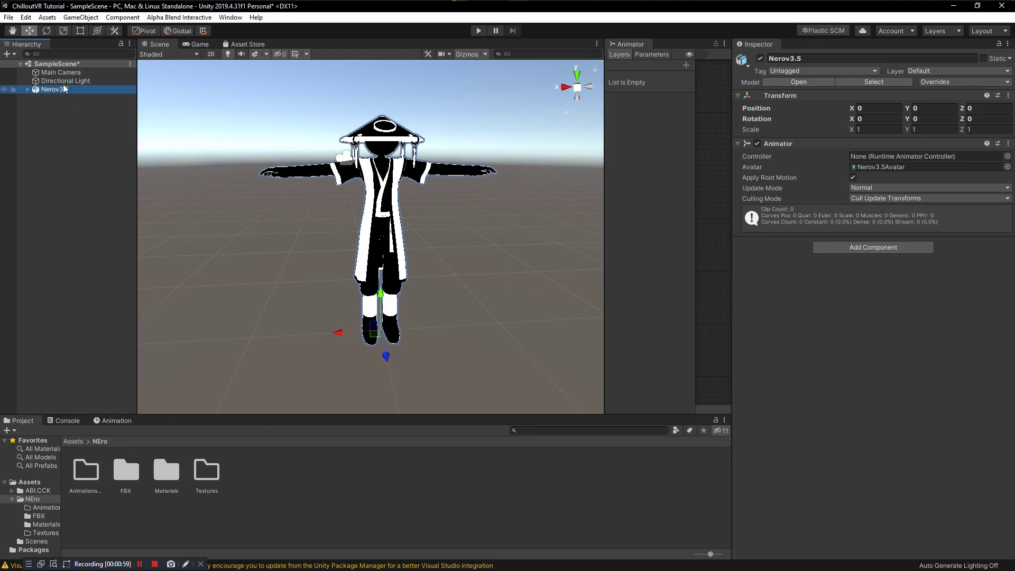
left_click(843, 247)
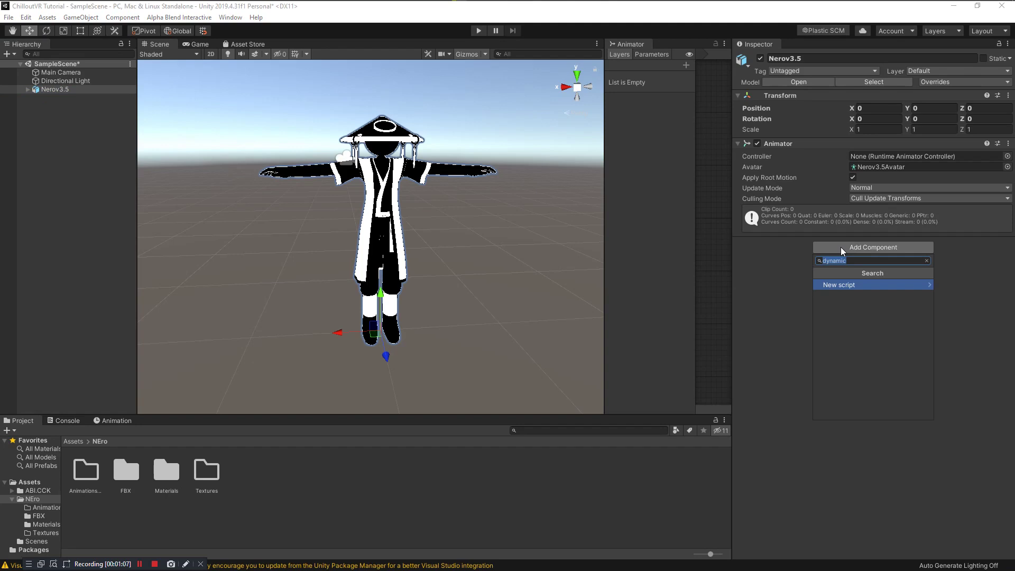
type("cv")
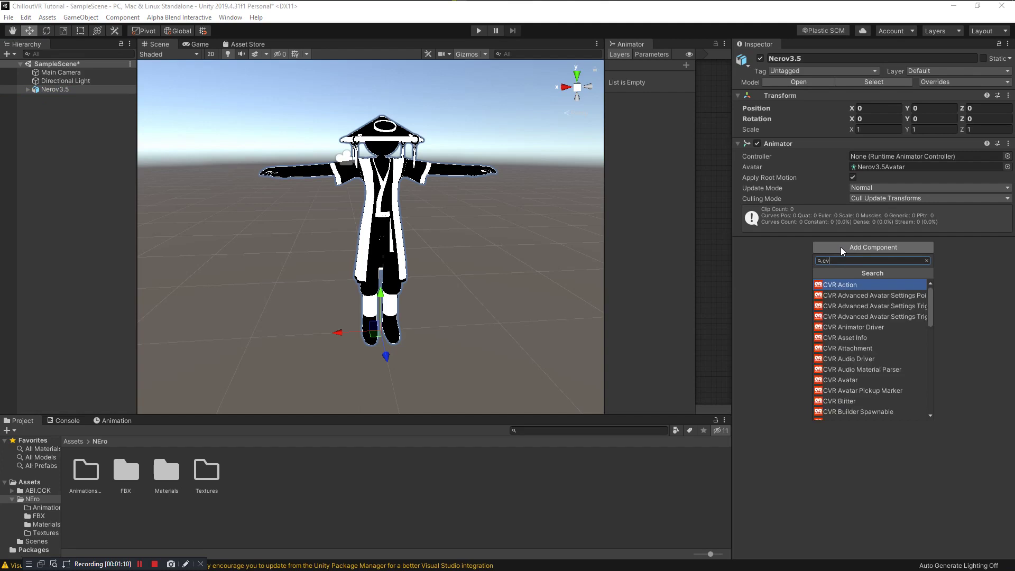
type("avatar")
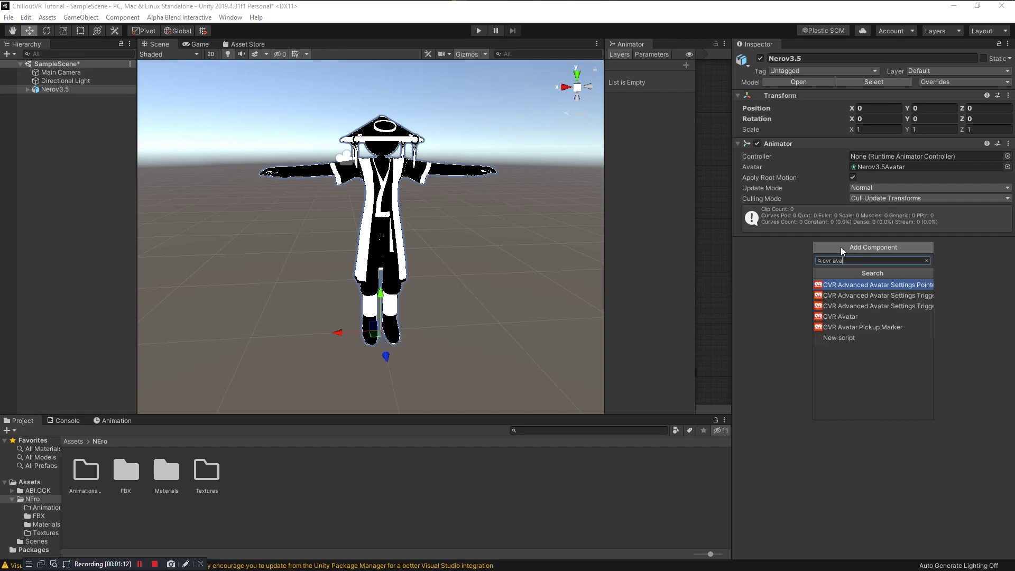
left_click(867, 320)
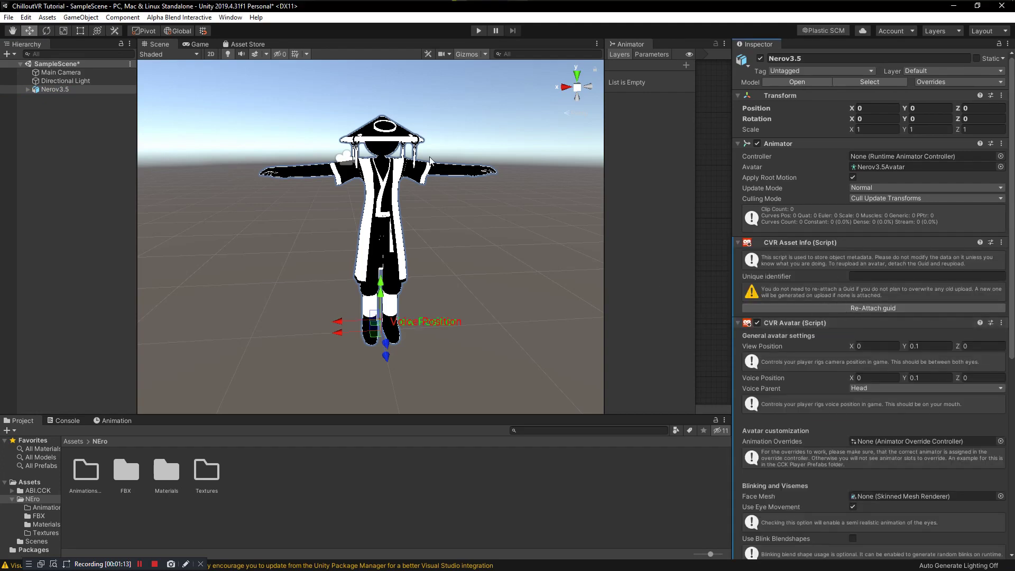
left_click_drag(294, 227, 386, 290, "alt")
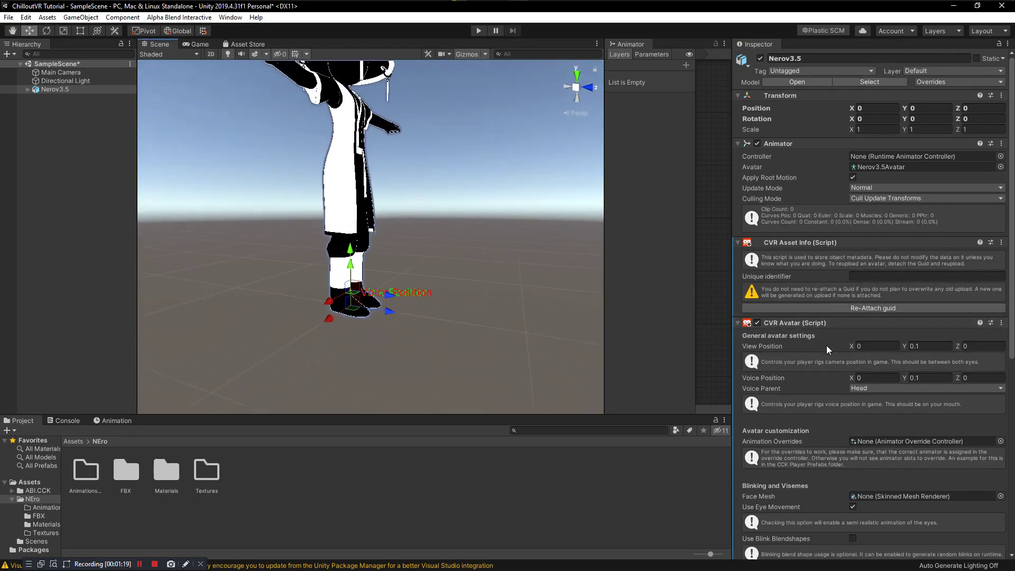
scroll(828, 349, "down", 4)
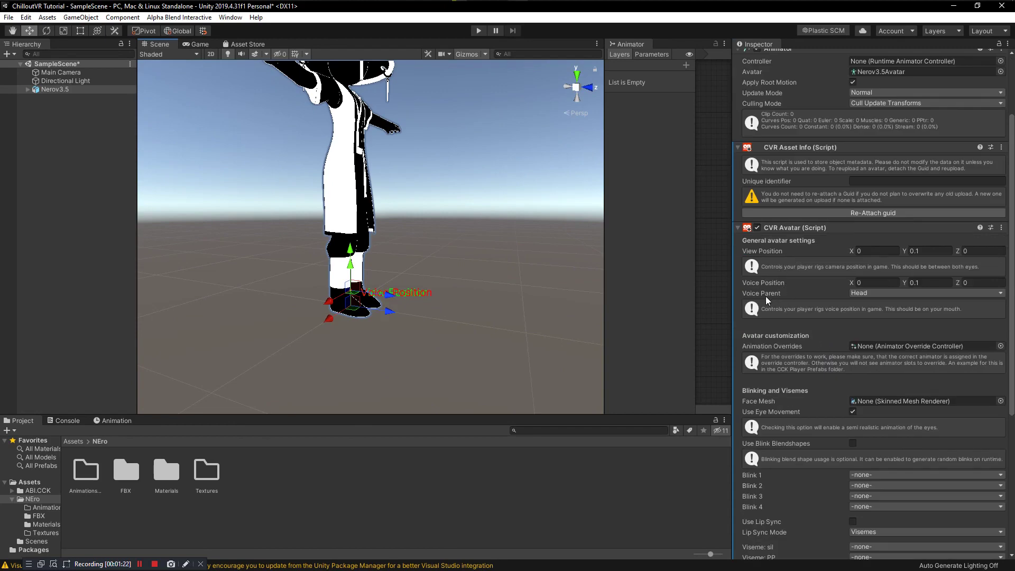
Step: Drag the Voice Position up to Nero's mouth (Y 1.372064, Z 0.07586409) and check the Voice Parent options
left_click_drag(351, 250, 351, 86)
middle_click_drag(400, 120, 406, 234)
scroll(406, 233, "up", 3)
left_click_drag(393, 242, 409, 174)
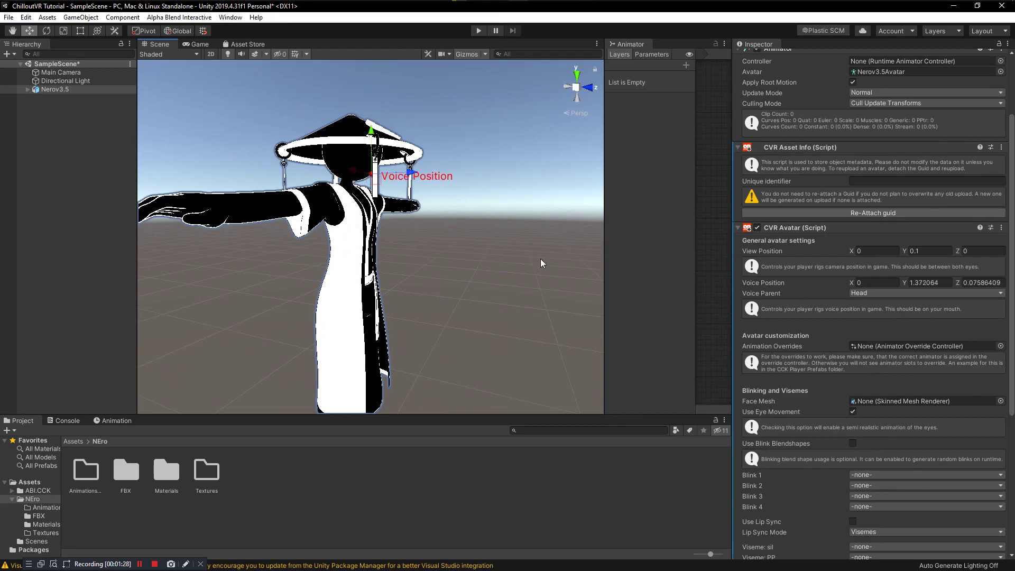
left_click_drag(502, 256, 399, 246, "alt")
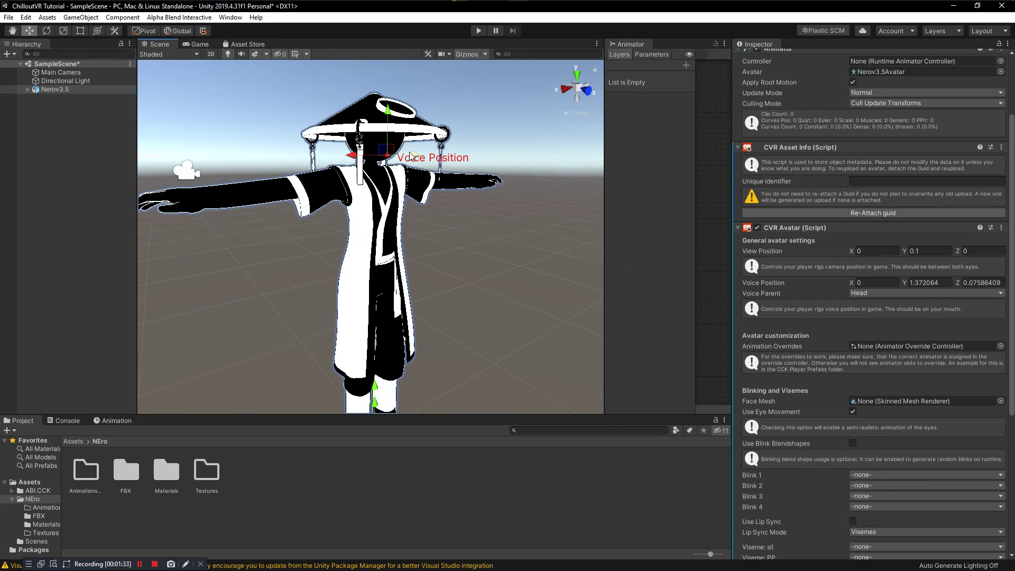
left_click(881, 294)
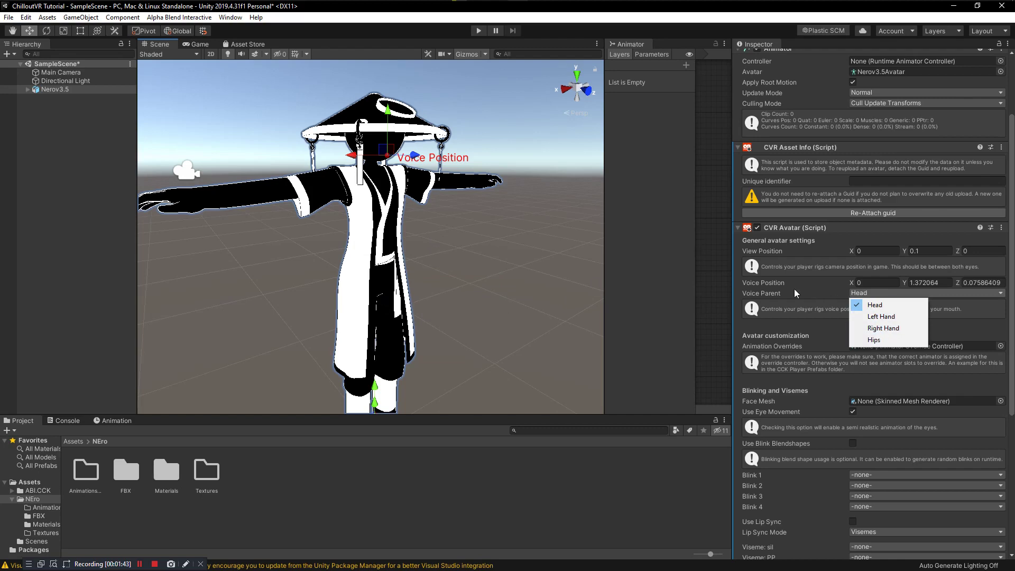
Step: Keep Head as voice parent and raise the View Position gizmo to eye height
left_click(837, 299)
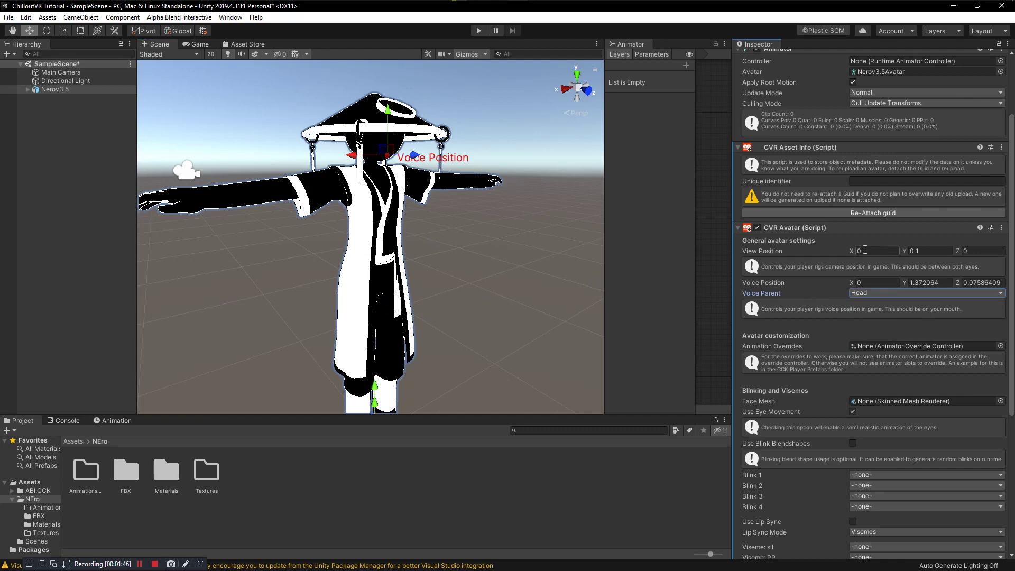
middle_click_drag(449, 278, 448, 210)
left_click_drag(371, 336, 377, 131)
middle_click_drag(379, 134, 375, 266)
mouse_move(367, 159)
left_mouse_down()
mouse_move(368, 145)
mouse_move(368, 160)
left_mouse_up()
Step: Push the View Position forward to the eyes (0, 1.424976, 0.1091644) and check it from the front
left_click_drag(354, 213, 478, 213, "alt")
scroll(478, 213, "up", 5)
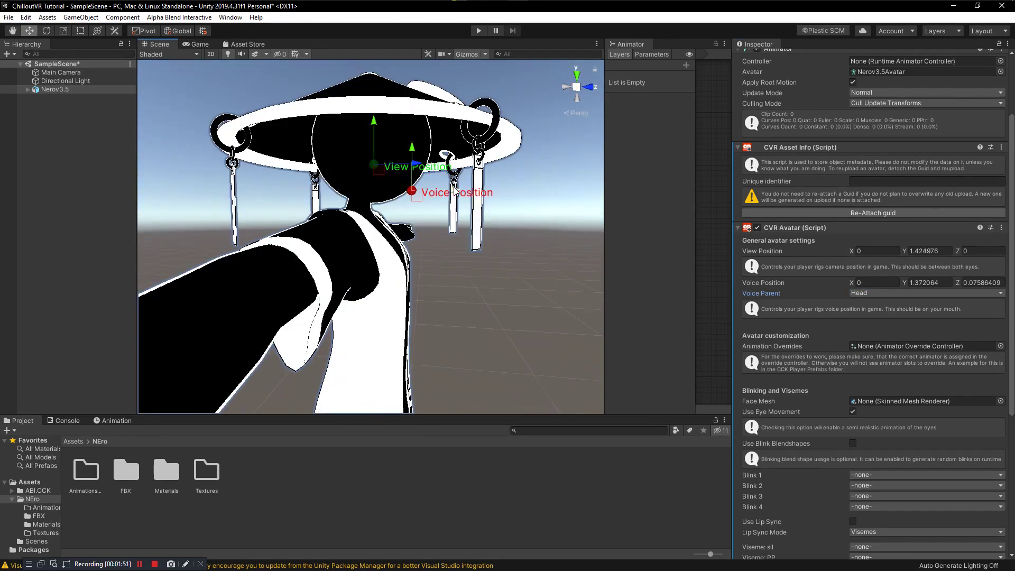
left_click_drag(405, 168, 459, 166)
left_click_drag(504, 219, 418, 220, "alt")
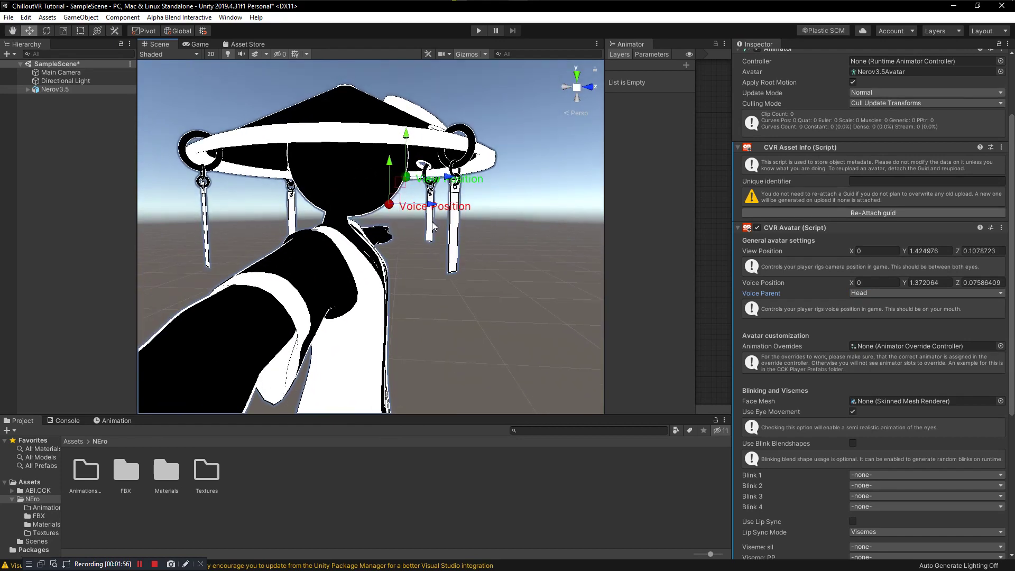
left_click_drag(437, 182, 253, 204, "alt")
scroll(401, 225, "down", 5)
left_click_drag(419, 228, 423, 246, "alt")
middle_click_drag(423, 246, 440, 225, "alt")
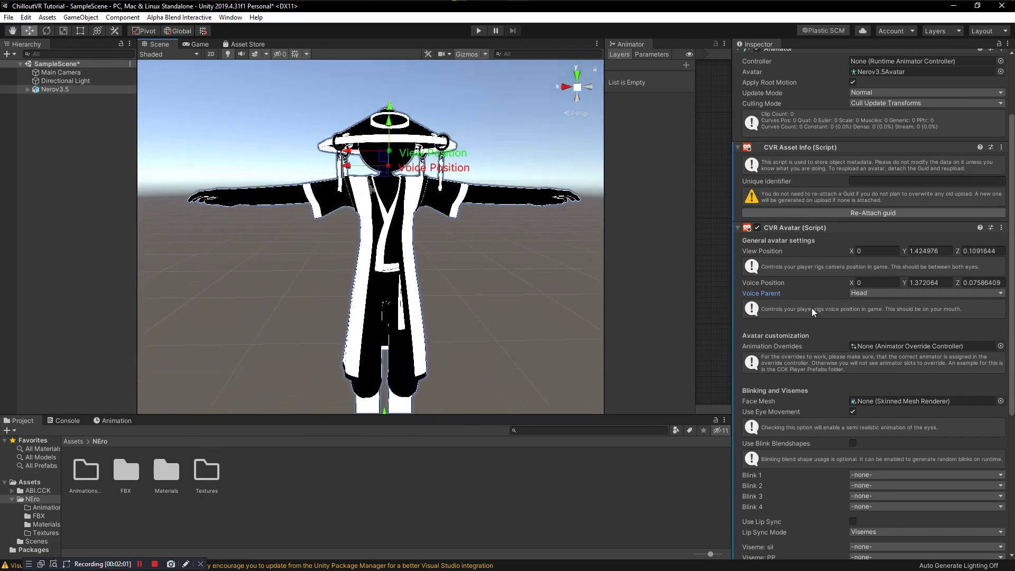
scroll(806, 308, "down", 6)
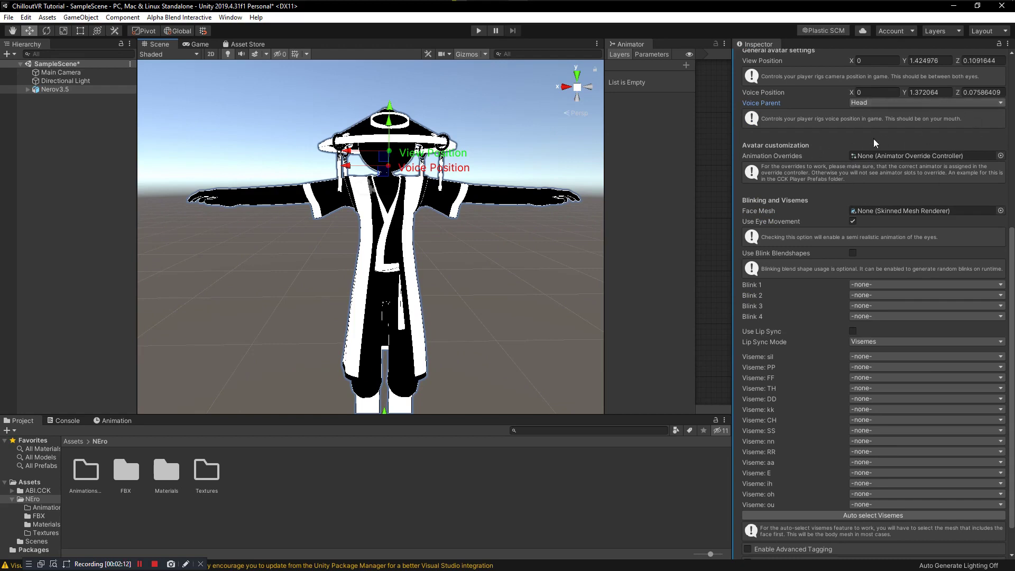
Step: Expand Nerov3.5 to show Armature, Body and Clothing.SageRobe, and try dragging Body onto Face Mesh
scroll(878, 238, "down", 3)
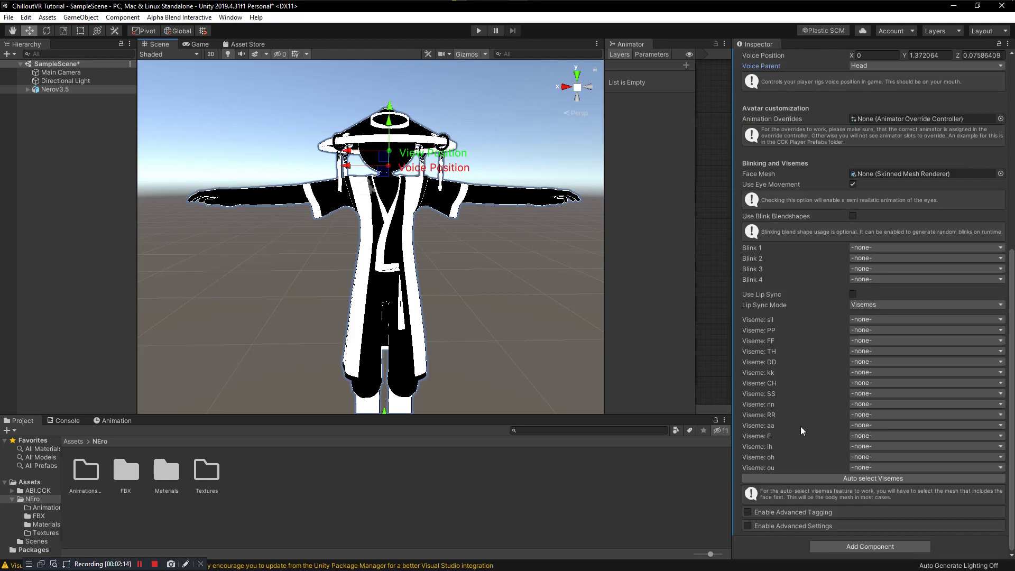
scroll(813, 390, "up", 3)
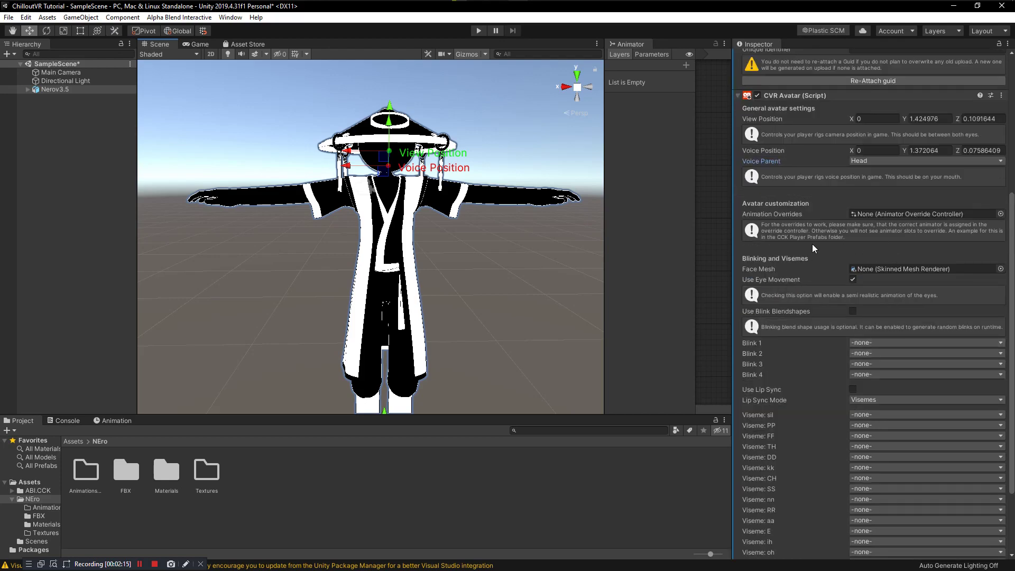
scroll(819, 254, "down", 3)
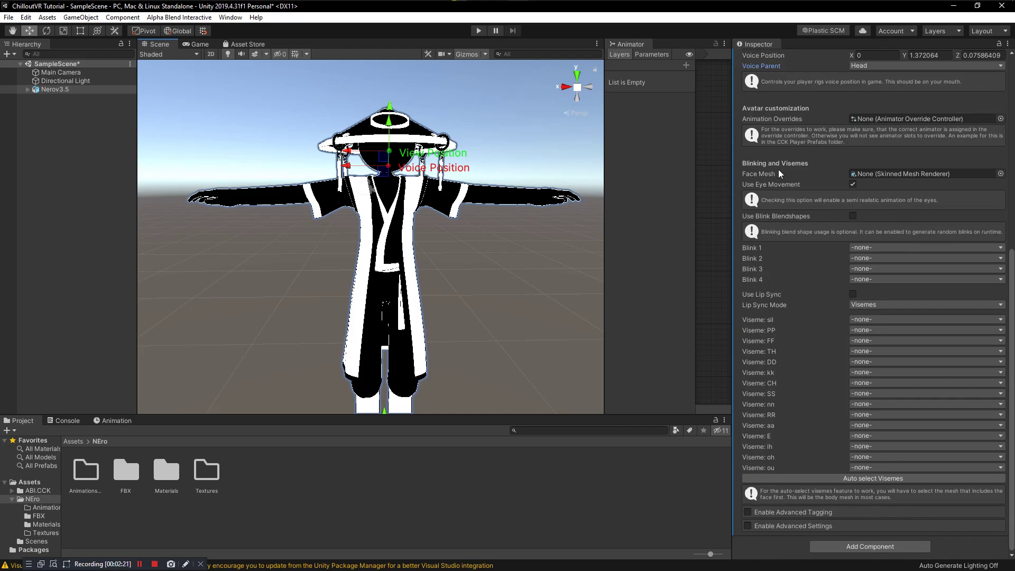
left_click(27, 90)
left_click_drag(108, 110, 84, 173)
left_click(579, 312)
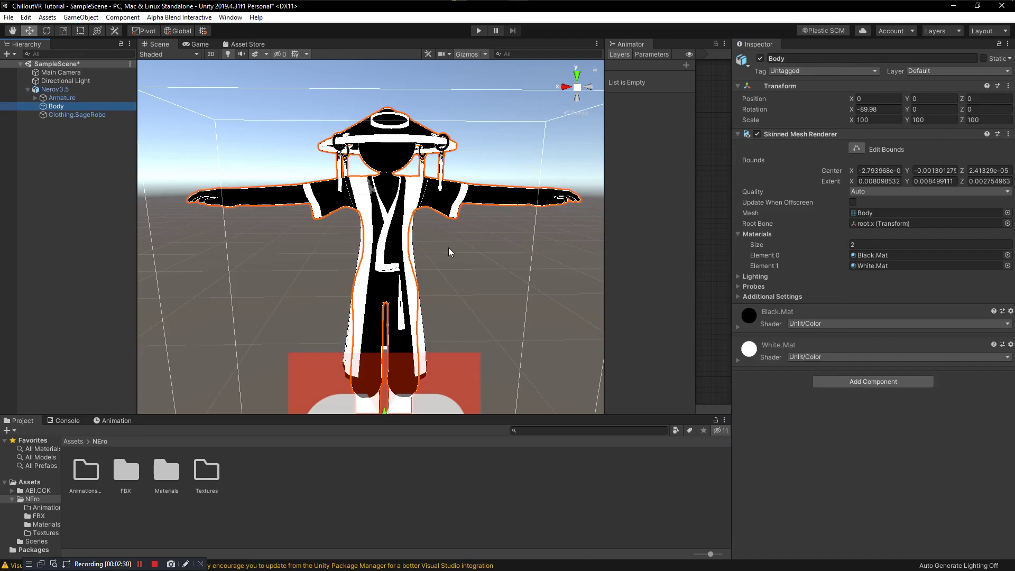
Step: Reselect Nerov3.5 and review the Blink 1 blendshape options, leaving the slot empty
left_click(62, 90)
scroll(872, 212, "down", 10)
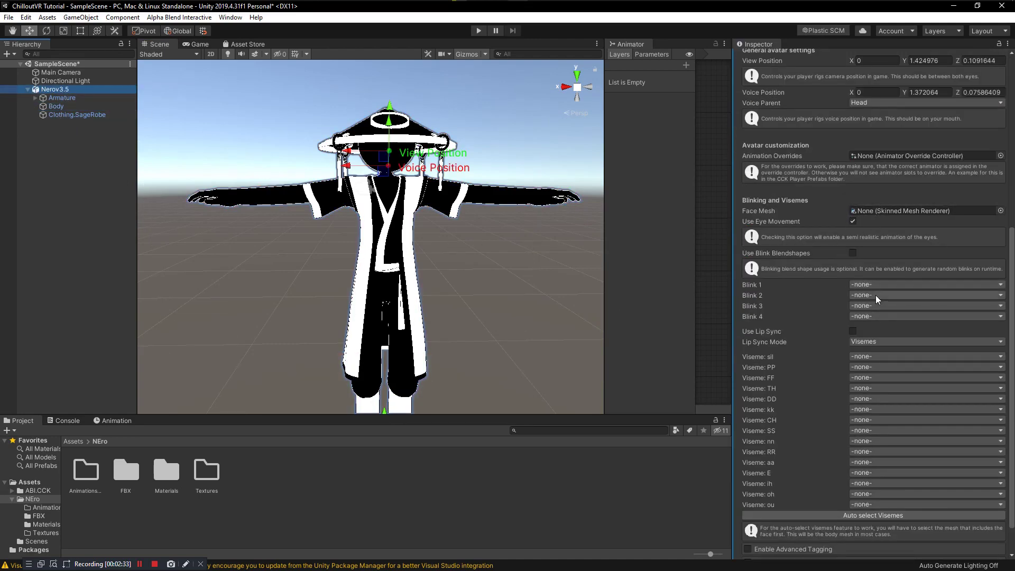
scroll(867, 362, "down", 2)
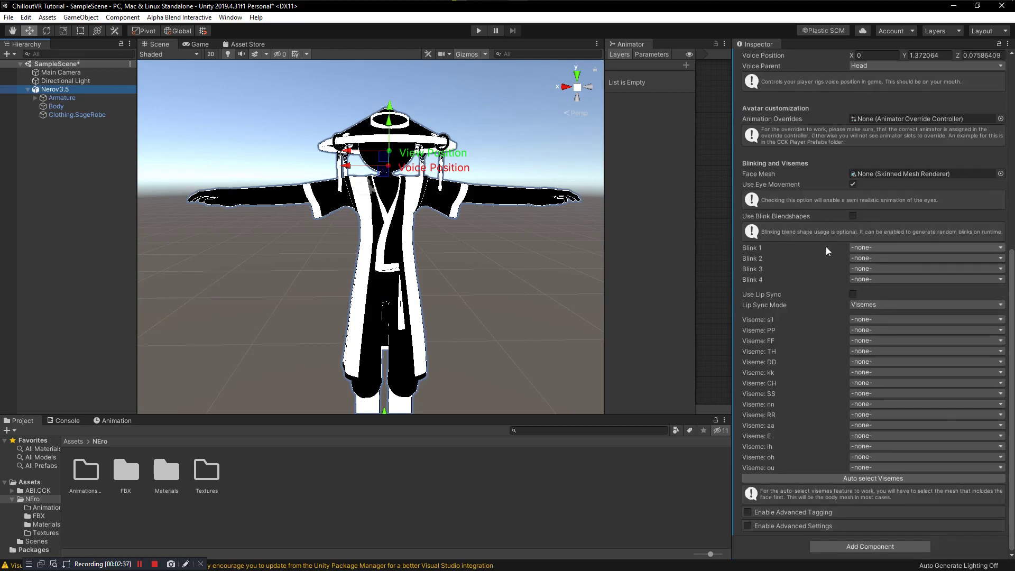
left_click(881, 248)
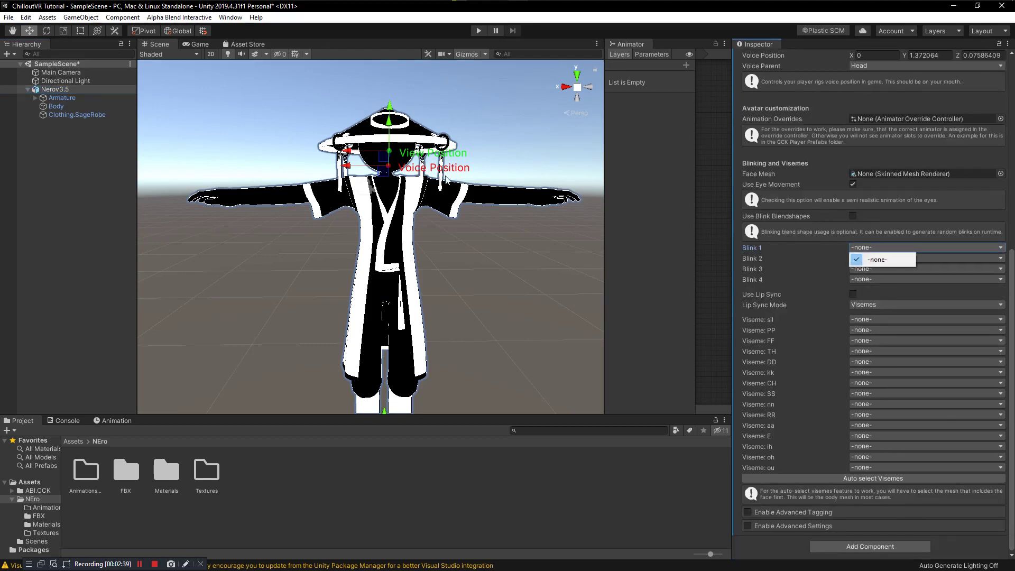
left_click(512, 166)
scroll(401, 143, "up", 4)
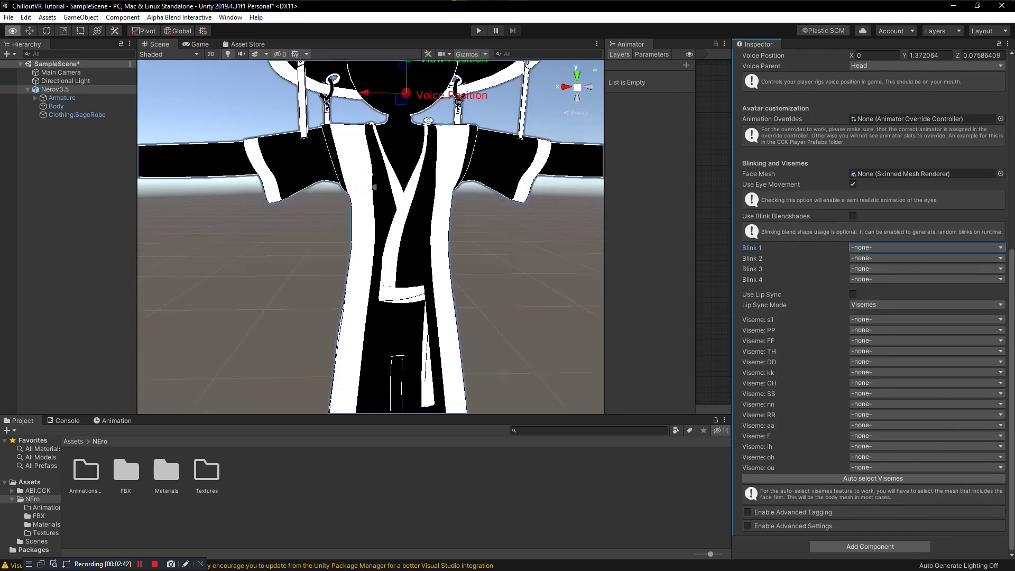
scroll(380, 120, "down", 3)
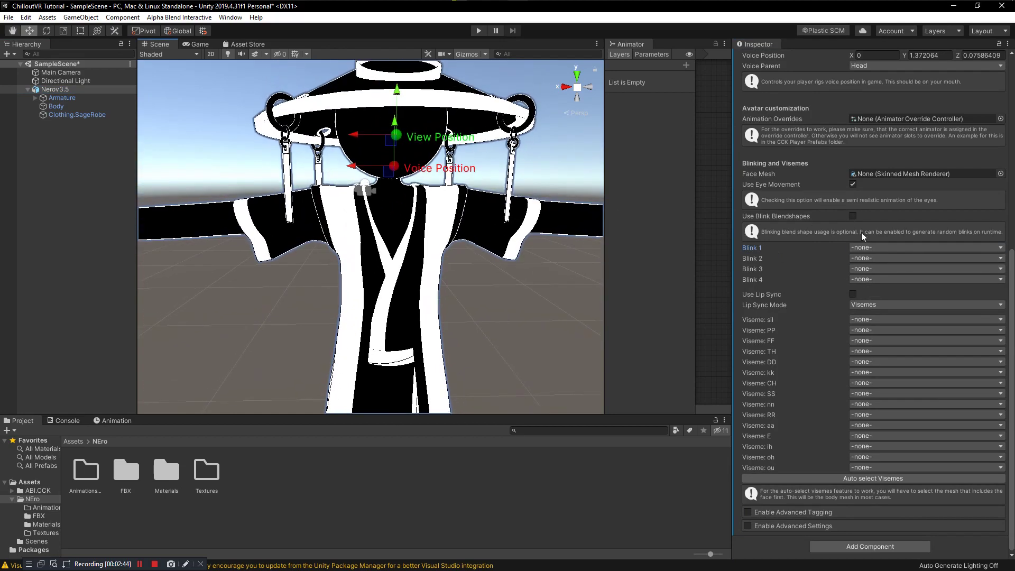
scroll(414, 206, "down", 5)
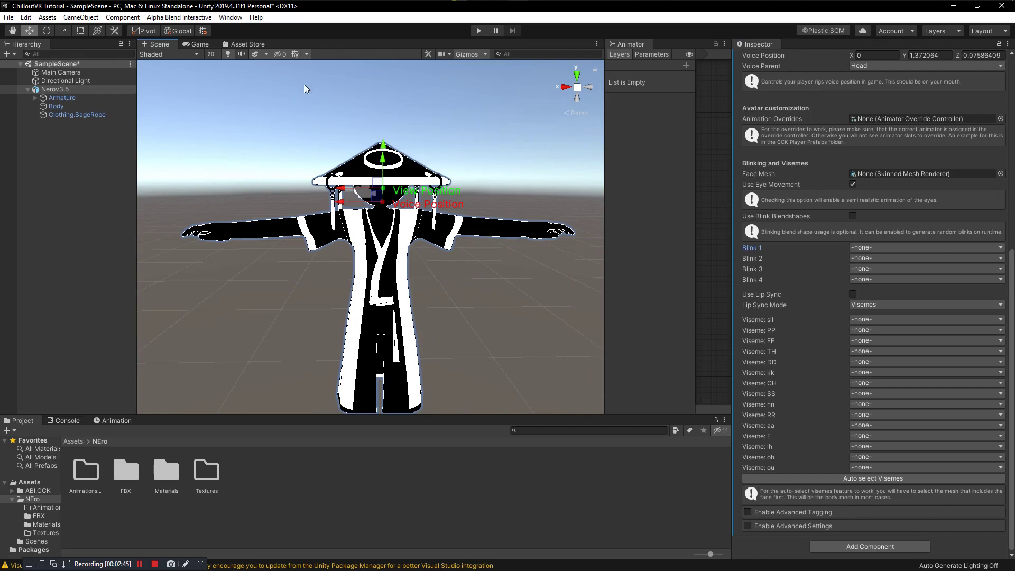
Step: Review the Blink 1–4 blendshape dropdowns, leaving every slot at -none-
left_click(863, 258)
left_click(943, 266)
left_click(938, 276)
left_click(938, 277)
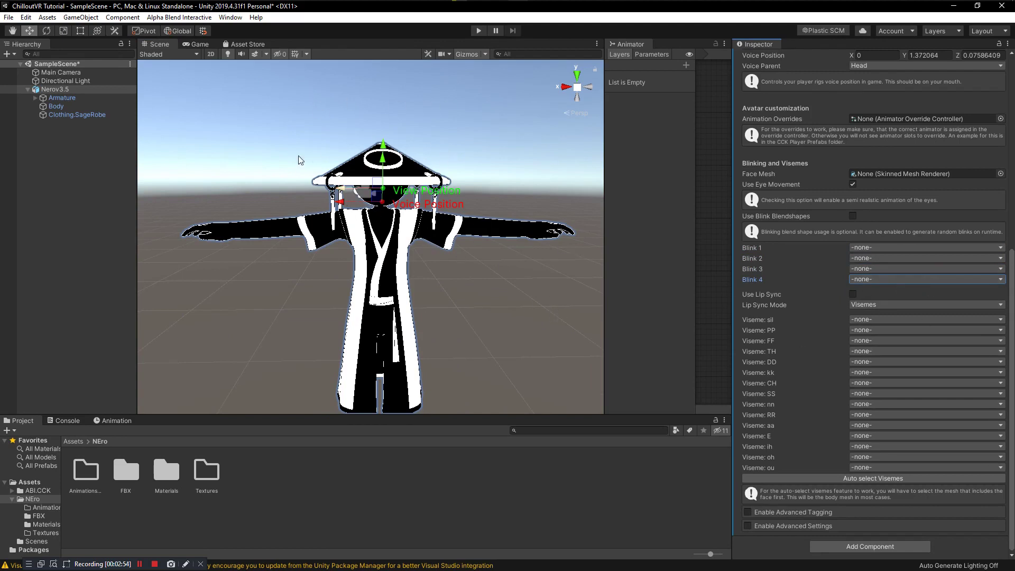
left_click(852, 248)
left_click(878, 260)
left_click(878, 258)
left_click(878, 270)
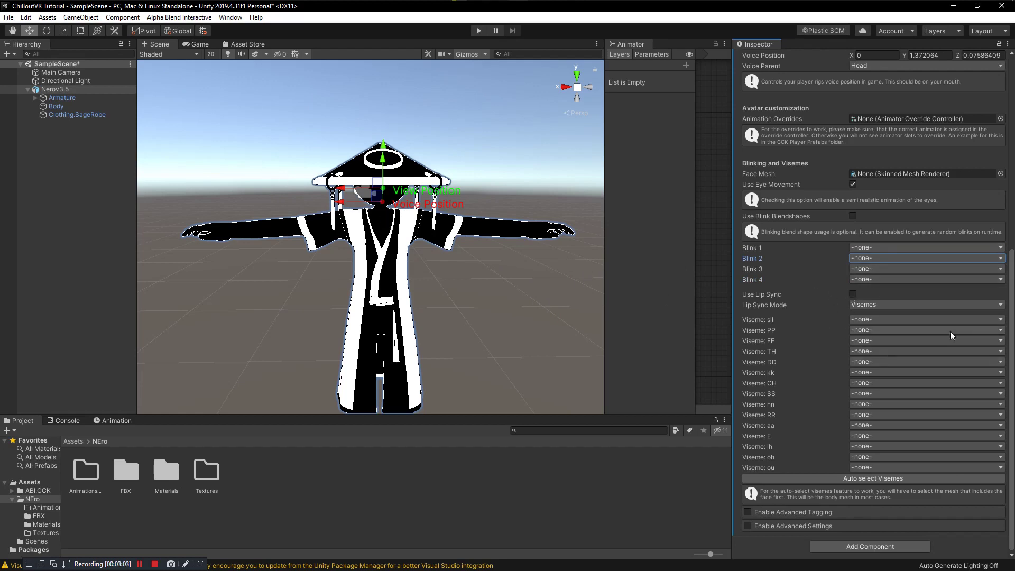
Step: Toggle lip sync on and back off, then enable Advanced Tagging
left_click(853, 294)
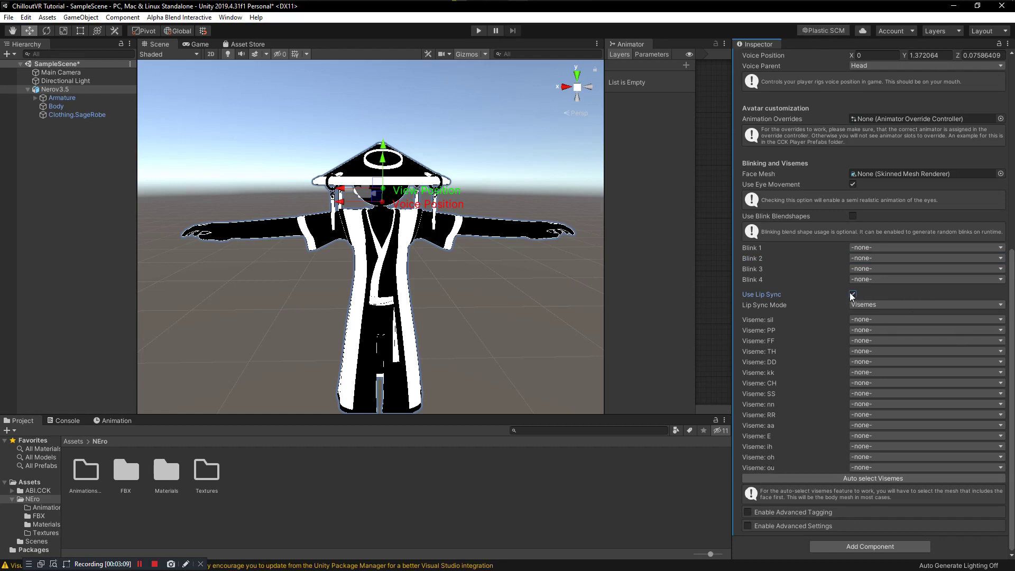
left_click(860, 306)
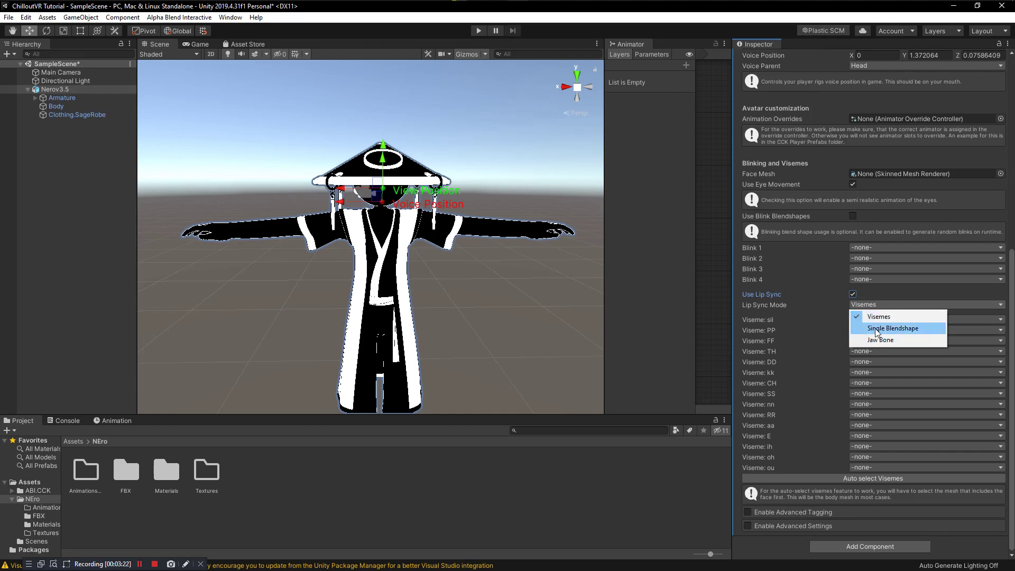
left_click(870, 297)
left_click(853, 295)
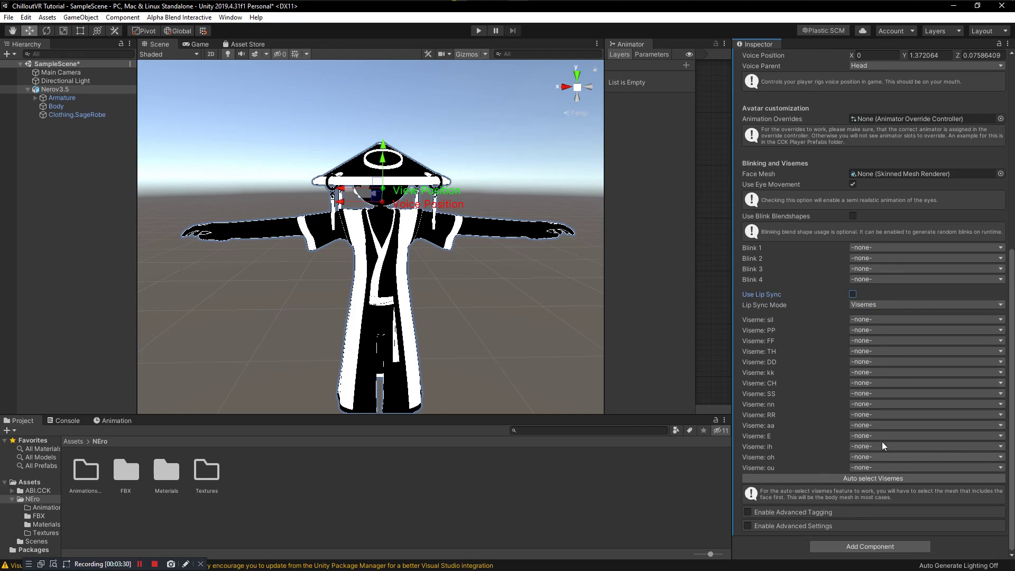
left_click(748, 513)
scroll(830, 465, "down", 3)
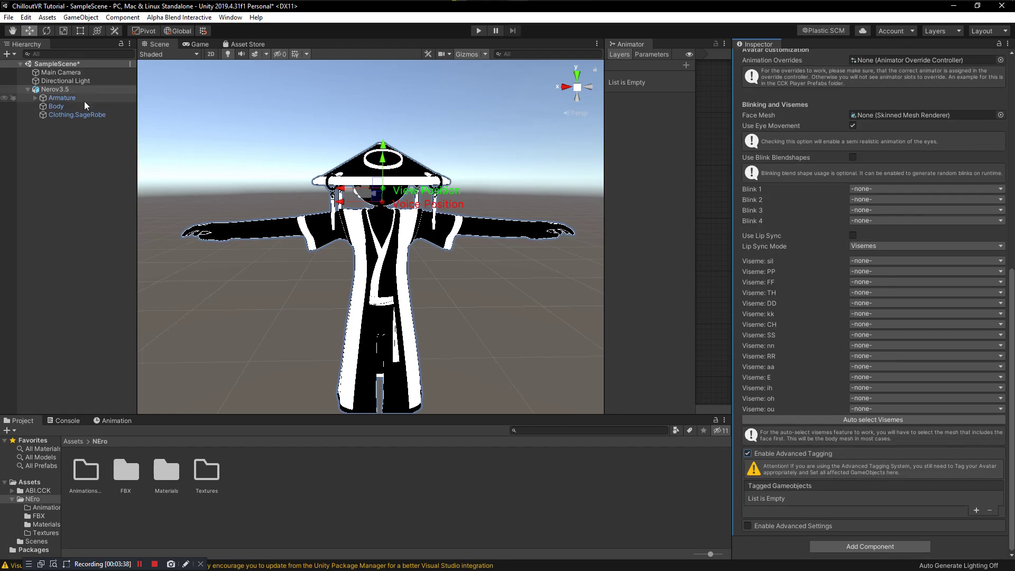
Step: Add a tagged-object entry and browse the content tags, leaving it at Nothing
left_click(976, 511)
scroll(942, 497, "down", 1)
left_click(849, 471)
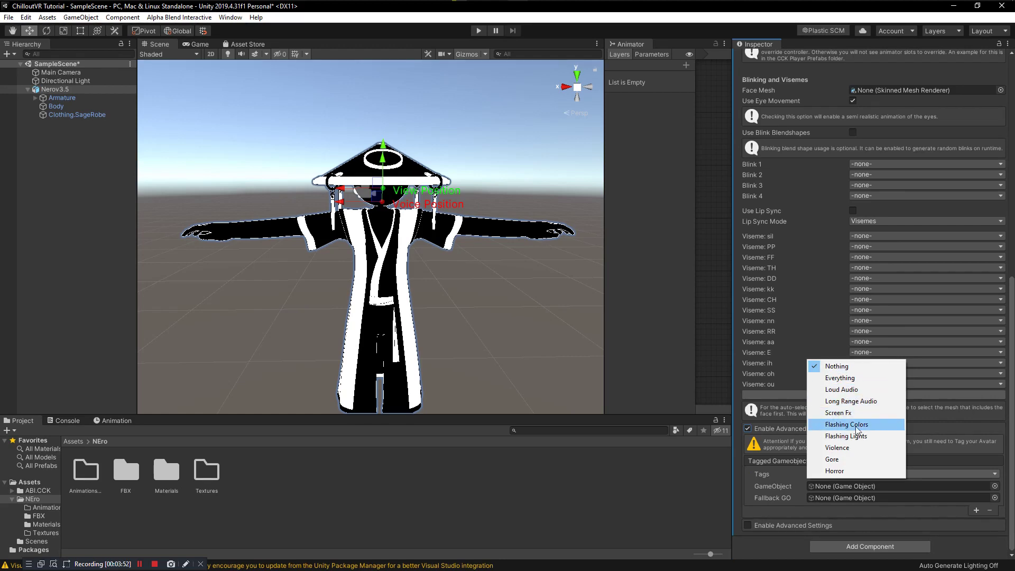
left_click(74, 150)
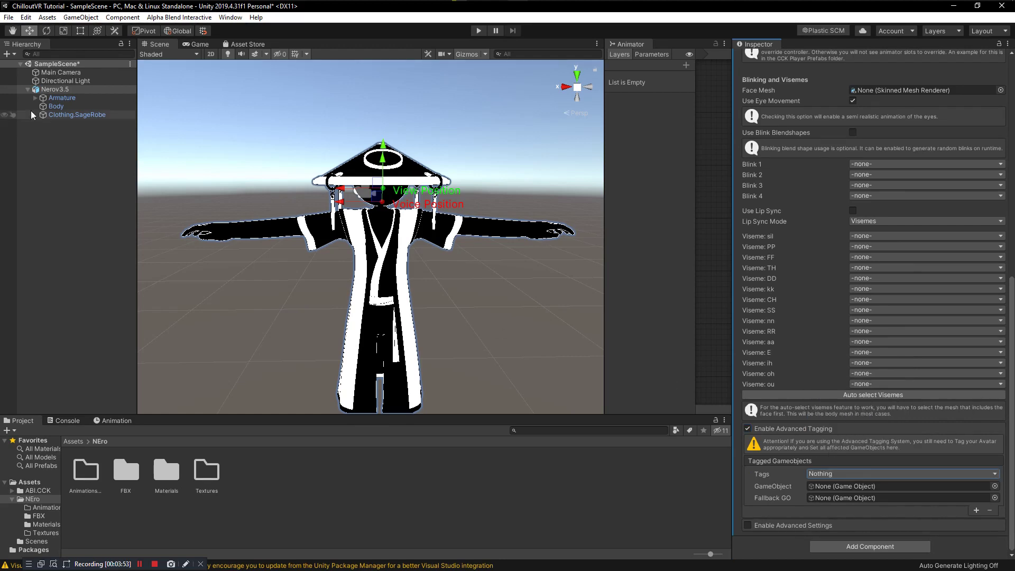
left_click(69, 115)
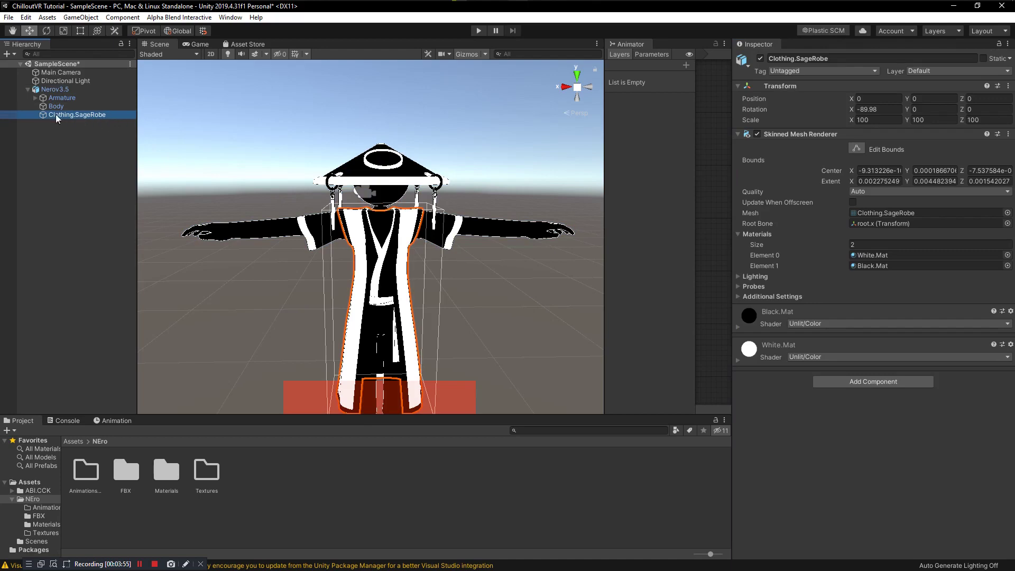
left_click(55, 90)
Step: Tag the entry Horror with Clothing.SageRobe as its GameObject, and add a second entry
scroll(922, 480, "down", 10)
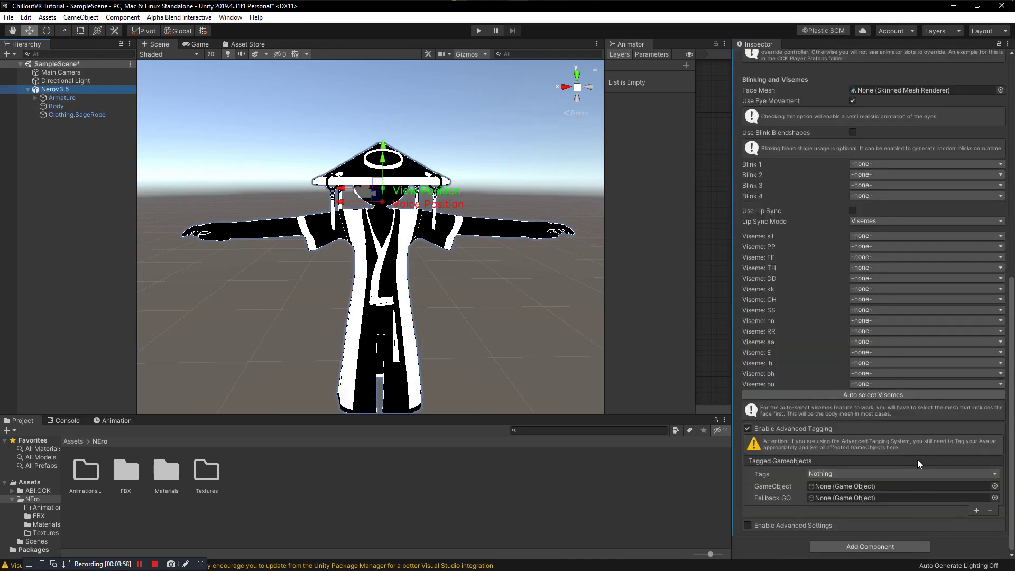
left_click(844, 474)
left_click(842, 471)
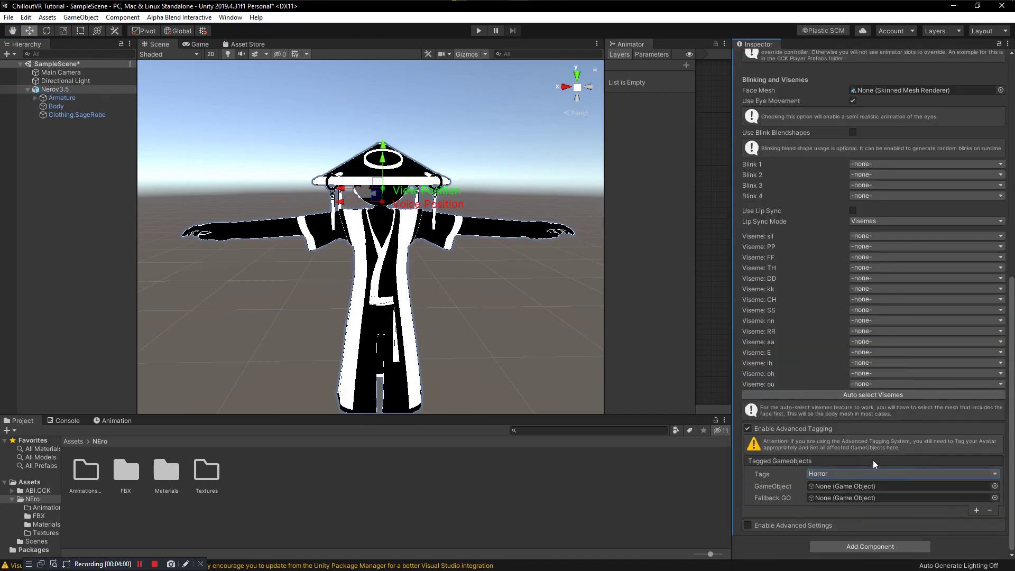
left_click_drag(76, 114, 845, 487)
left_click(976, 510)
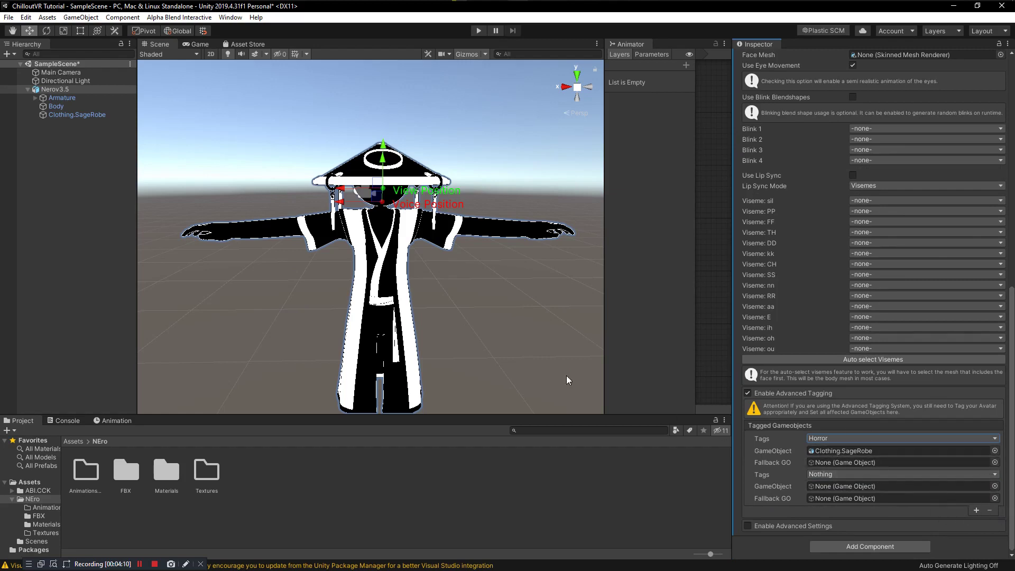
scroll(382, 218, "up", 5)
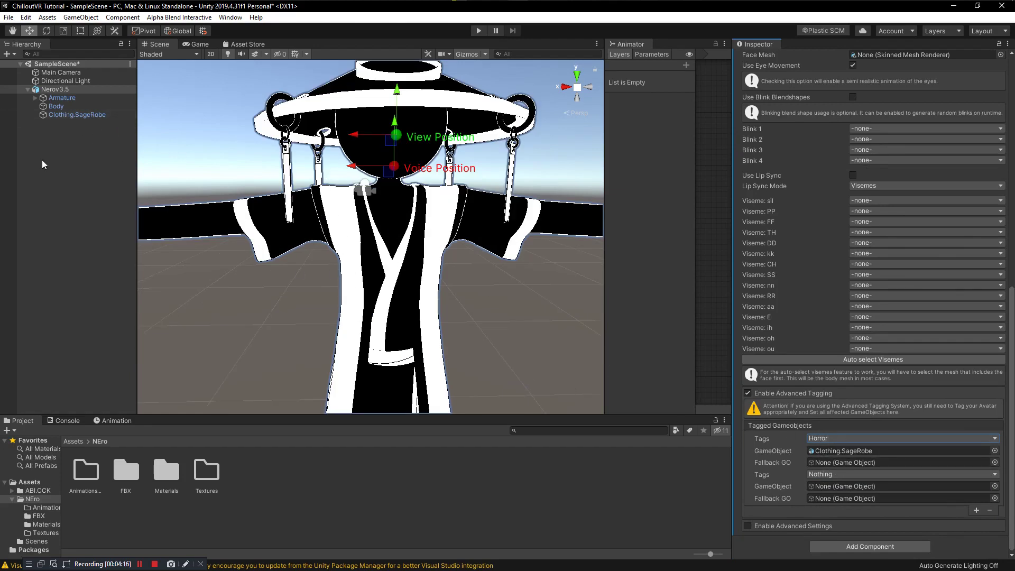
Step: Try Clothing.SageRobe as Fallback GO, clear it to None, then remove both tagged entries
left_click_drag(66, 113, 865, 470)
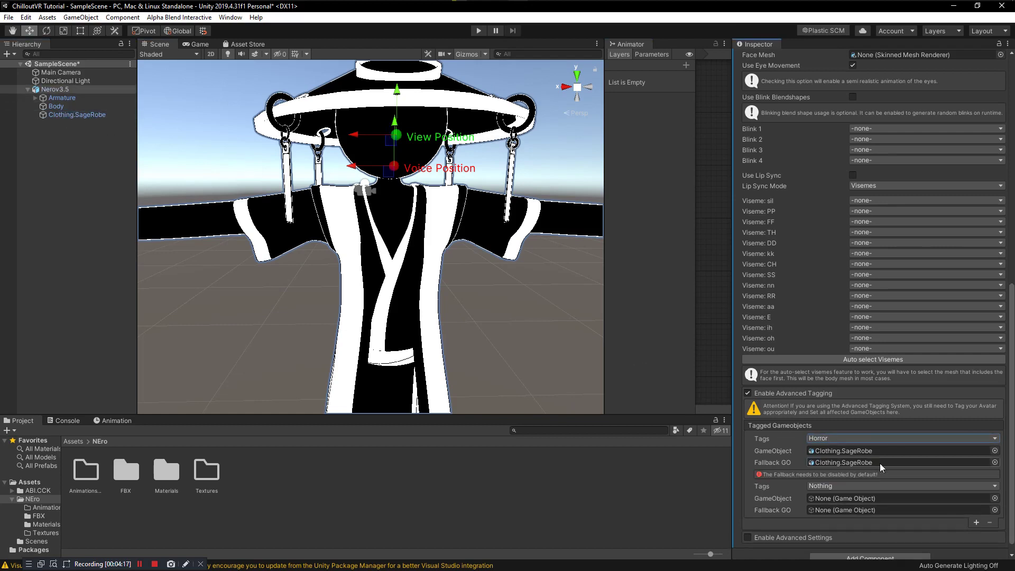
left_click(995, 462)
left_click_drag(274, 330, 272, 289)
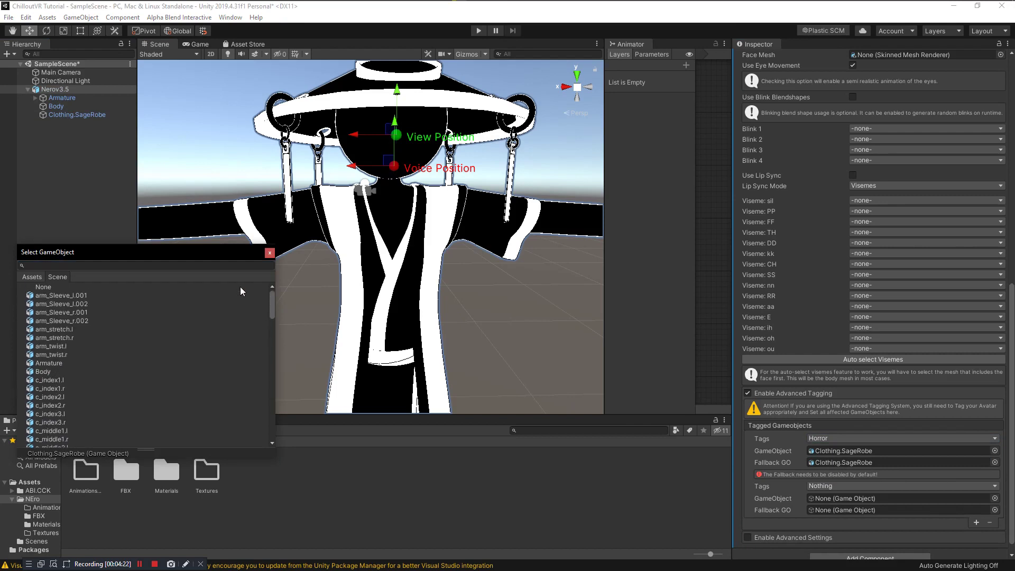
left_click(65, 288)
left_click(269, 254)
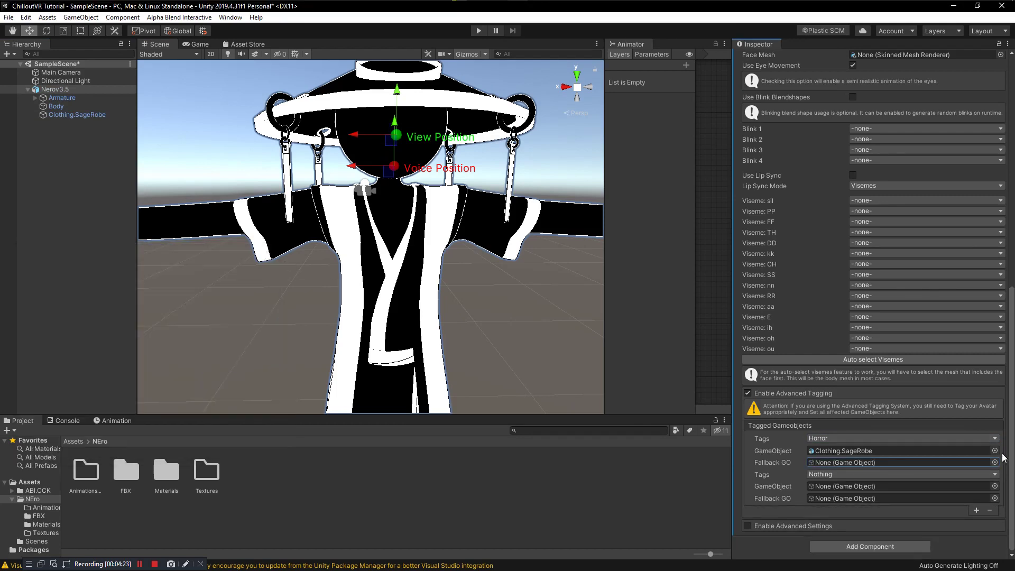
left_click(755, 475)
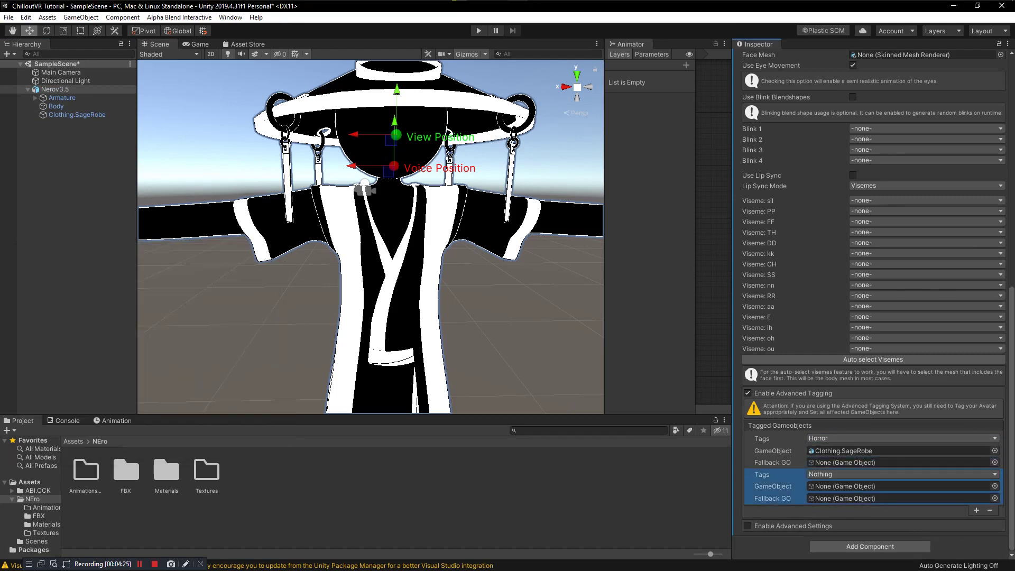
left_click(989, 510)
left_click(988, 510)
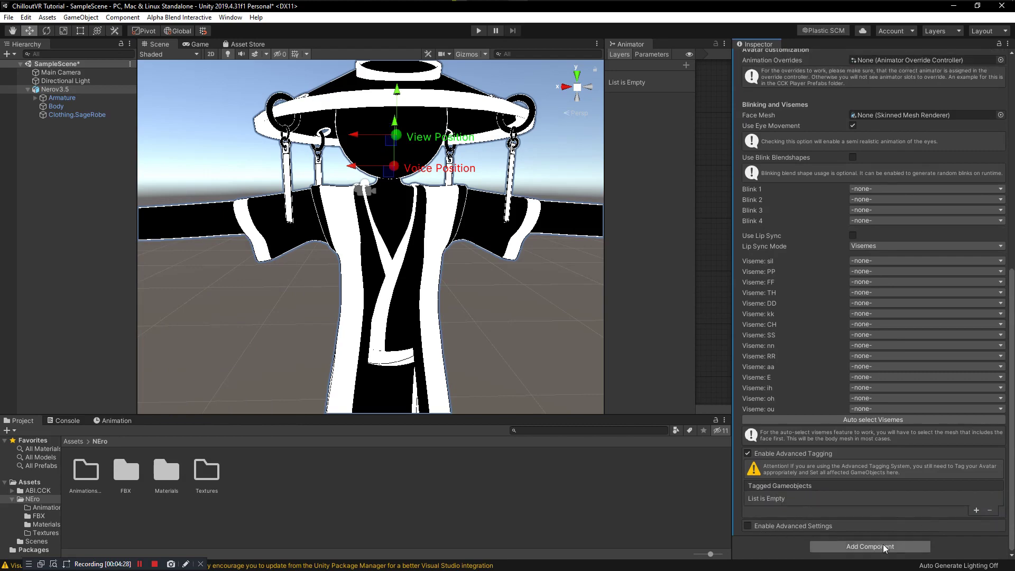
Step: Swap Advanced Tagging for Advanced Settings, run CreateAnimator, and select AdvancedSettings.Generated in Assets
left_click(764, 454)
left_click(748, 525)
left_click(813, 521)
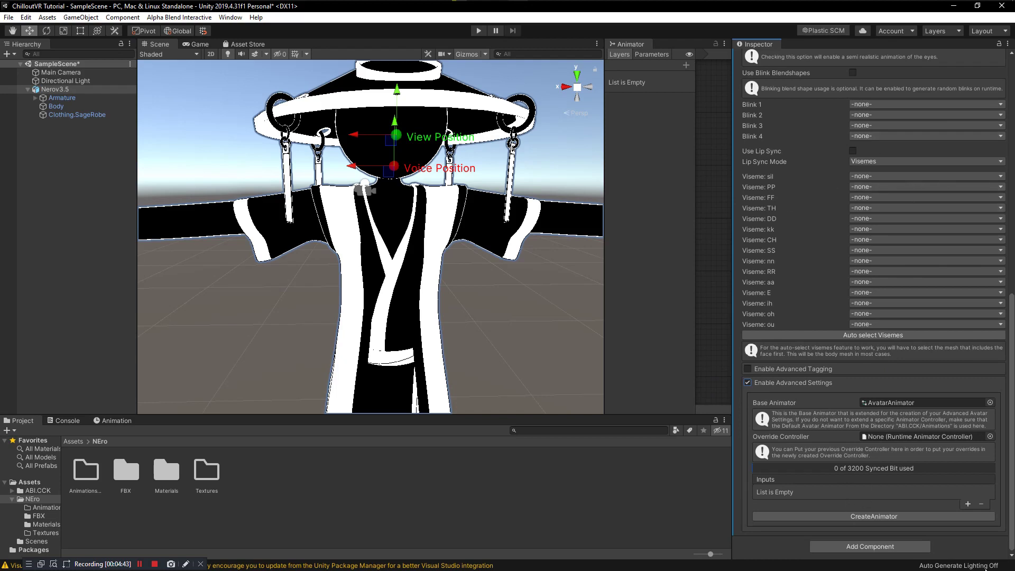
left_click(869, 517)
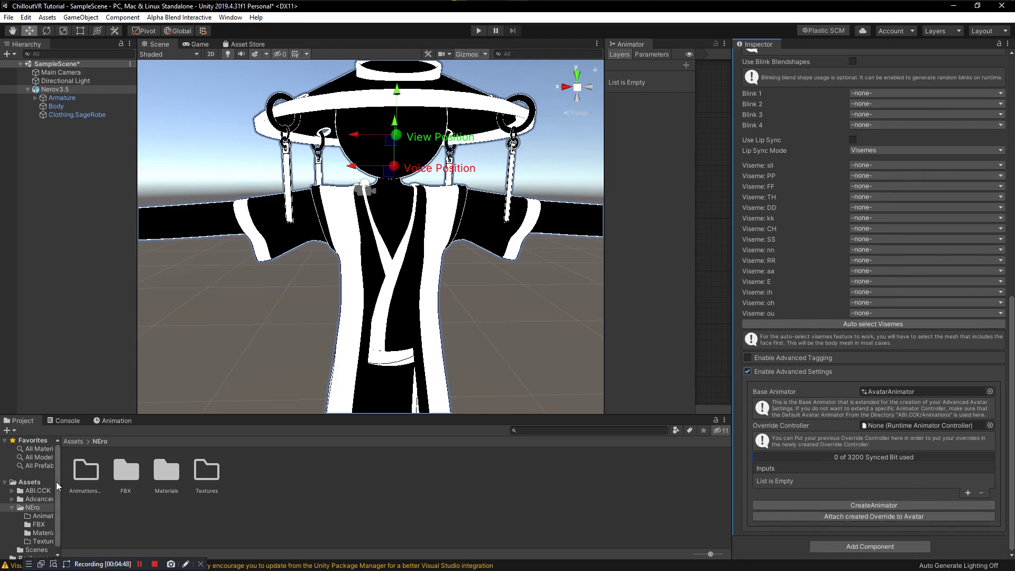
left_click(73, 441)
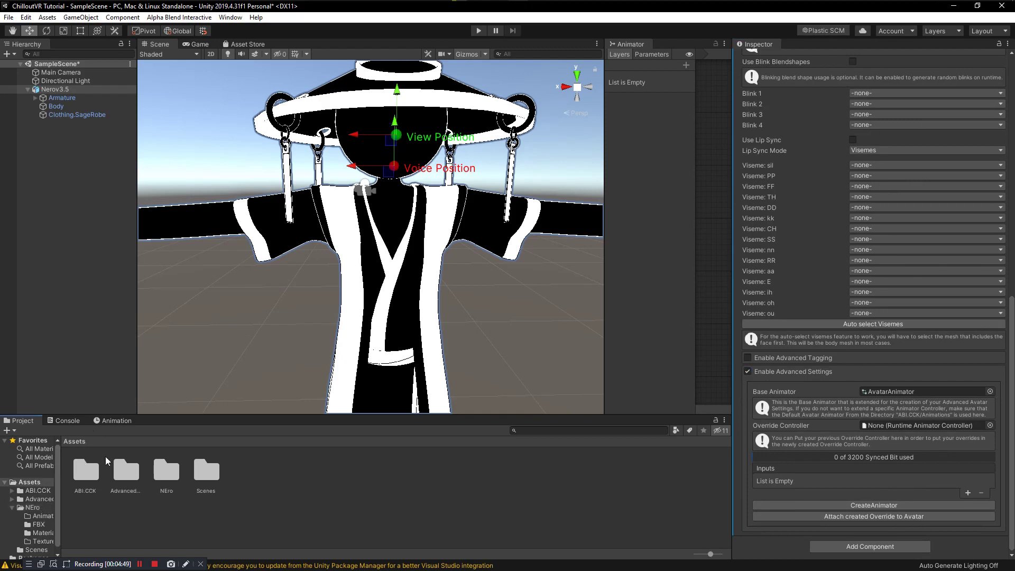
left_click(128, 474)
Step: Open the Nerov3.5_AAS folder and select the Nerov3.5_aas_overrides controller
double_click(128, 474)
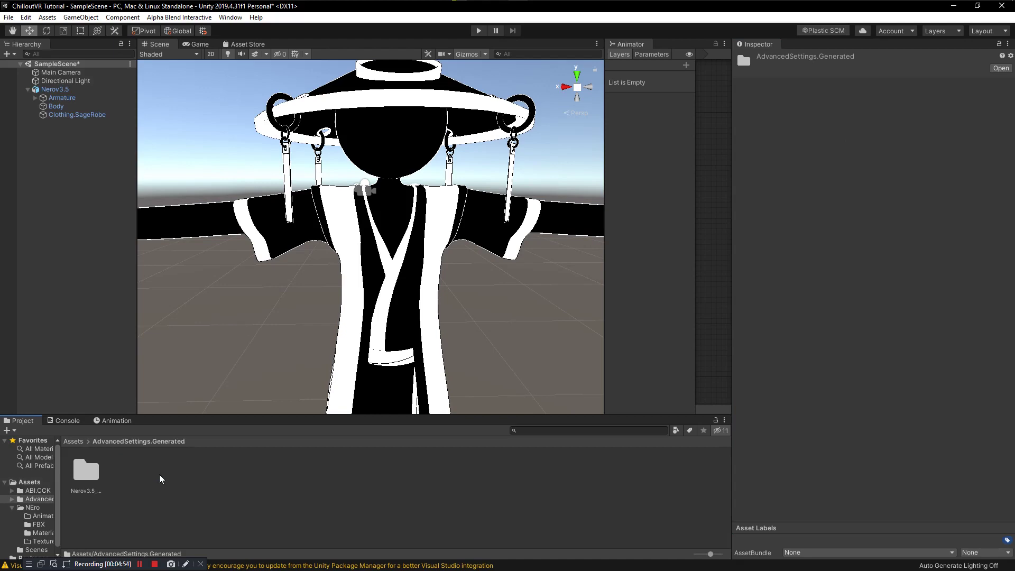
double_click(77, 471)
left_click(125, 473)
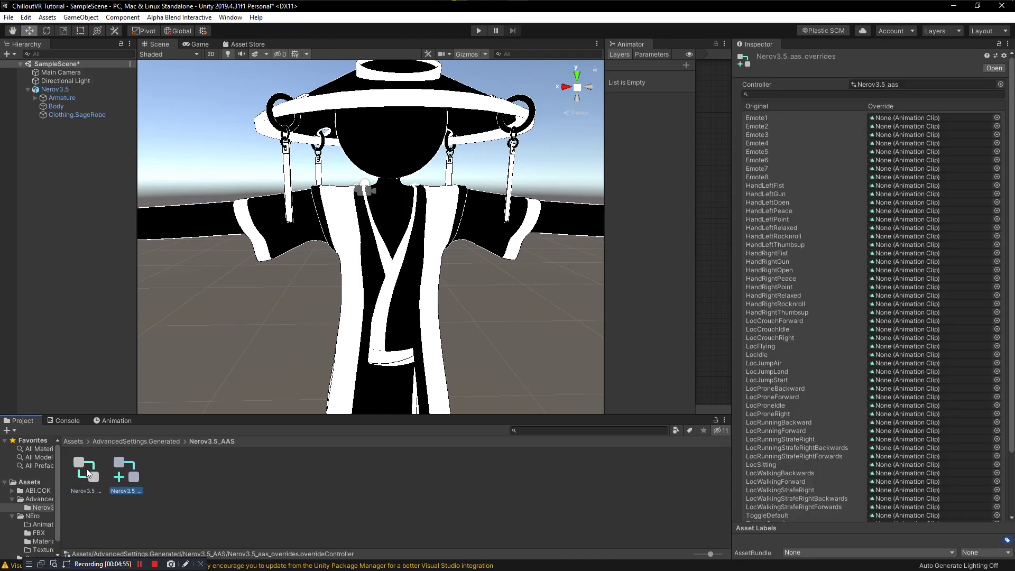
left_click(84, 468)
left_click(126, 473)
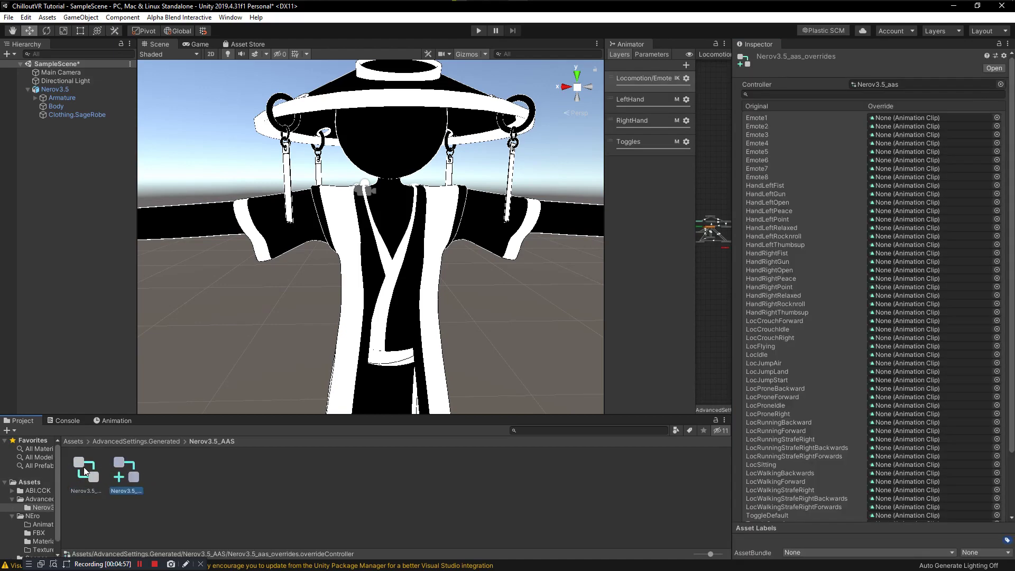
left_click(89, 470)
key("Right")
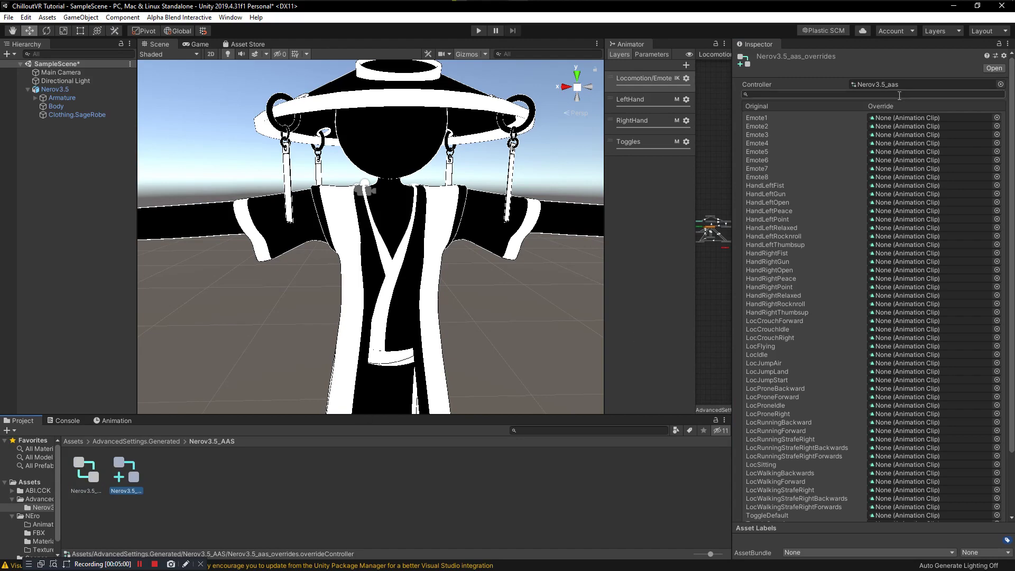
scroll(799, 118, "down", 3)
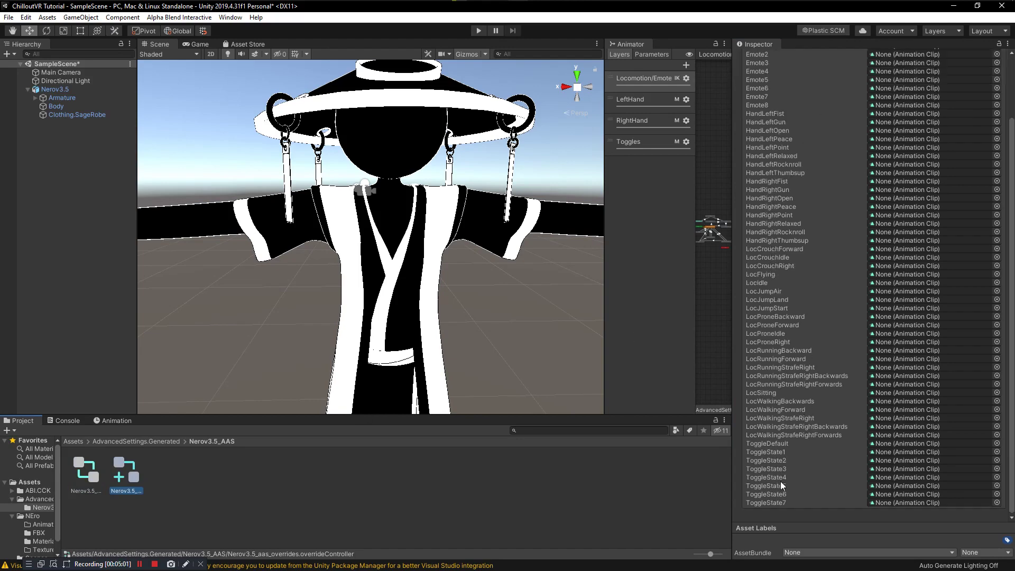
scroll(785, 322, "up", 3)
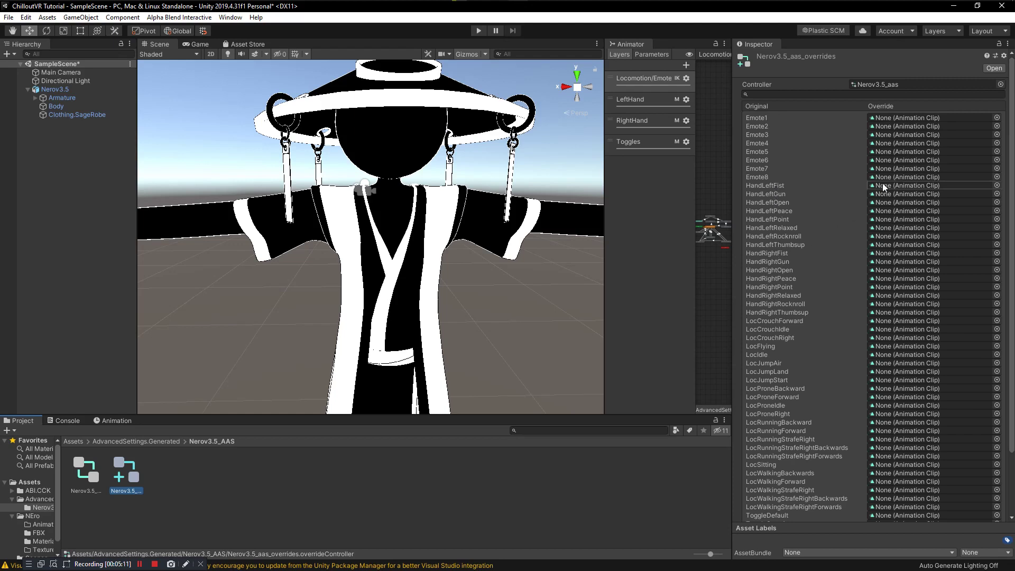
Step: Locate the HandLeftFist, Gun, Open, Peace and Rocknroll clips from the override list
left_click(769, 185)
left_click(768, 195)
left_click(766, 203)
left_click(767, 212)
left_click_drag(766, 221, 767, 236)
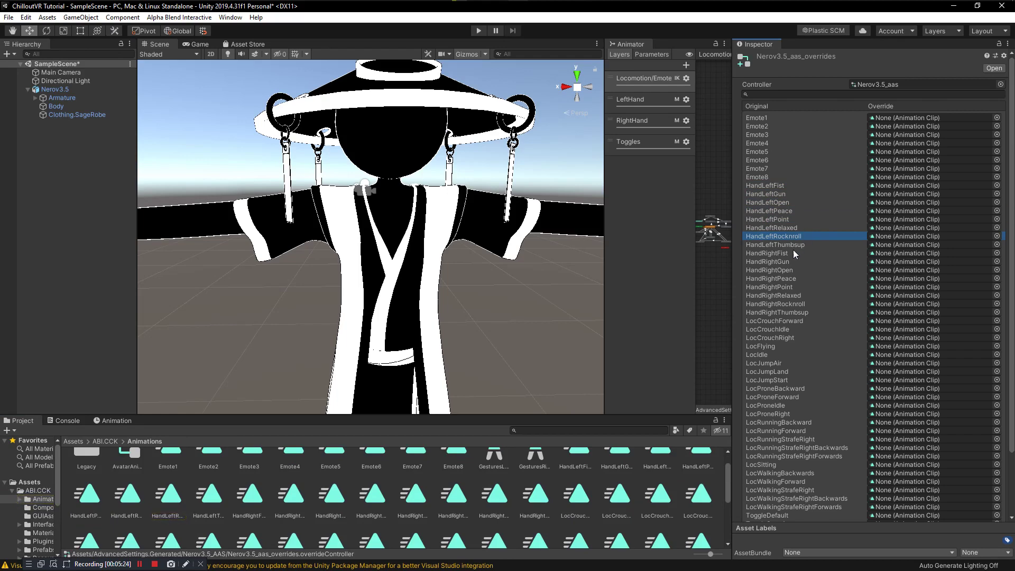
scroll(786, 252, "down", 3)
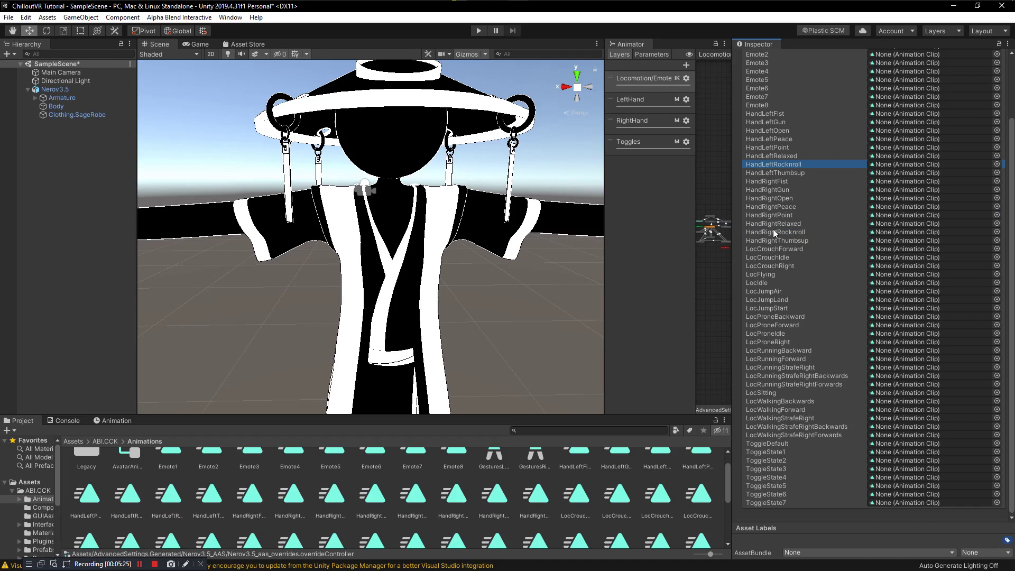
Step: Locate the LocCrouch, LocFlying, LocIdle and ToggleState1 clips from the override list
left_click(770, 249)
left_click(770, 258)
left_click(769, 266)
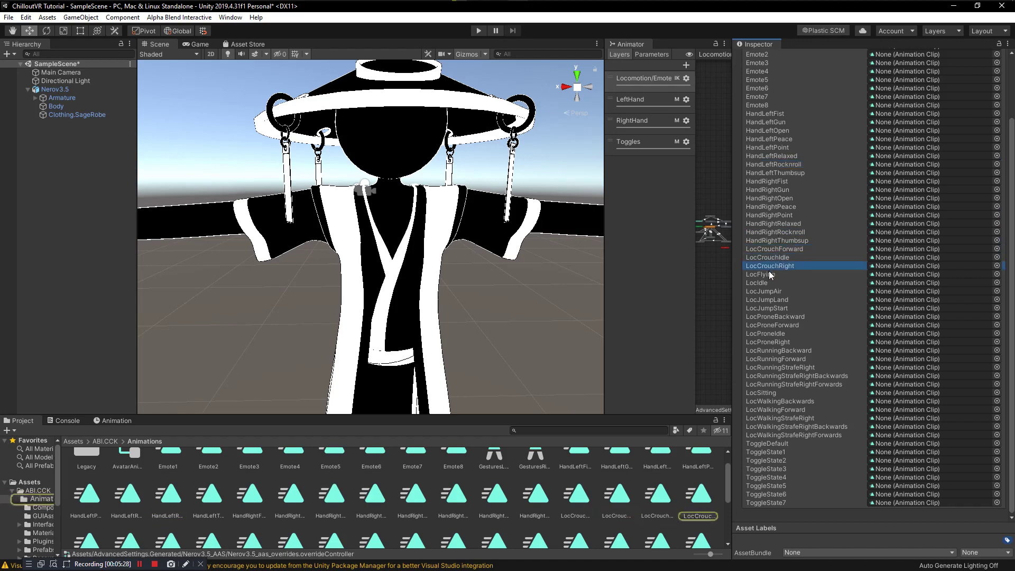
left_click(767, 274)
left_click(767, 283)
left_click(825, 275)
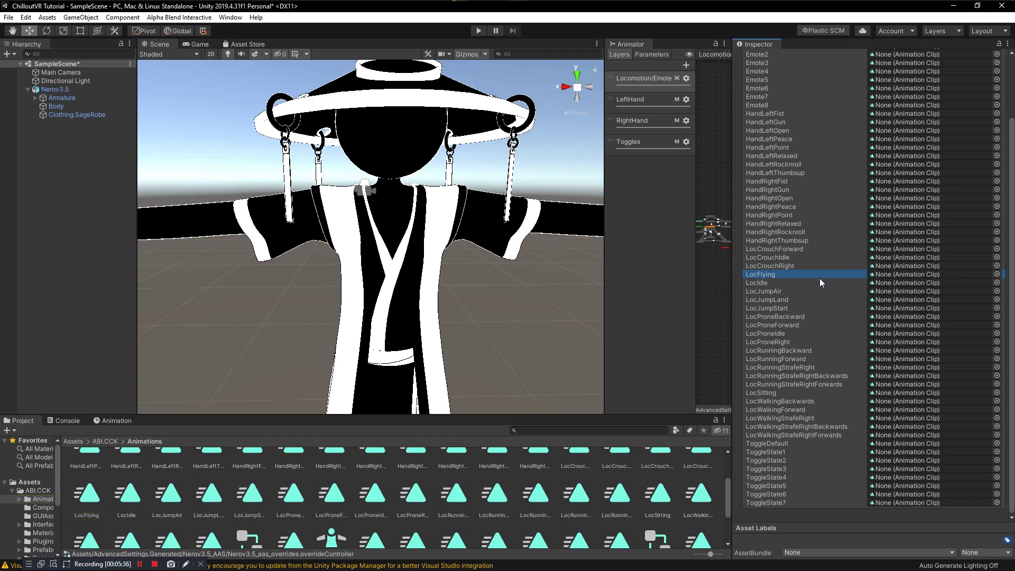
left_click(774, 453)
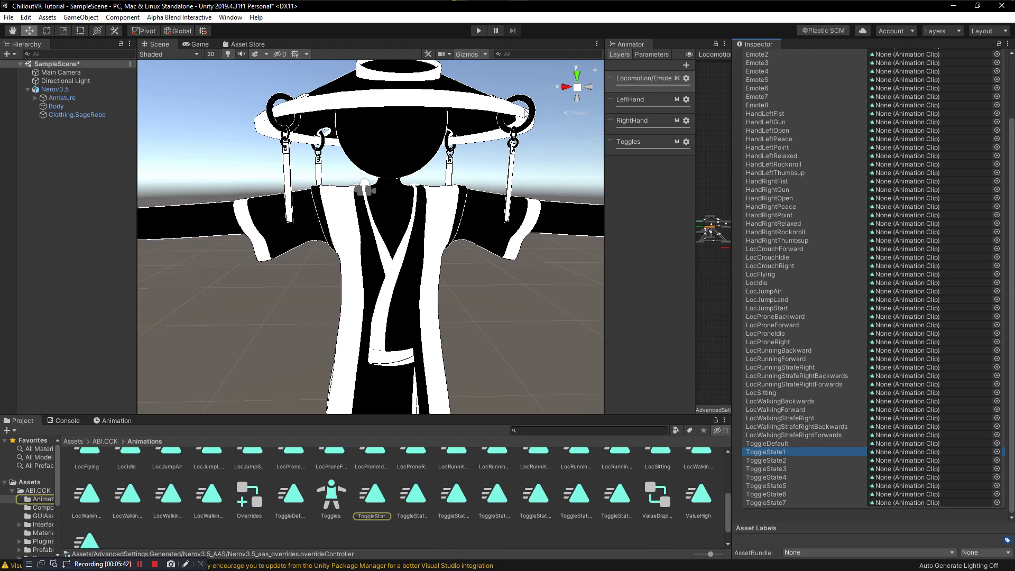
scroll(475, 288, "down", 5)
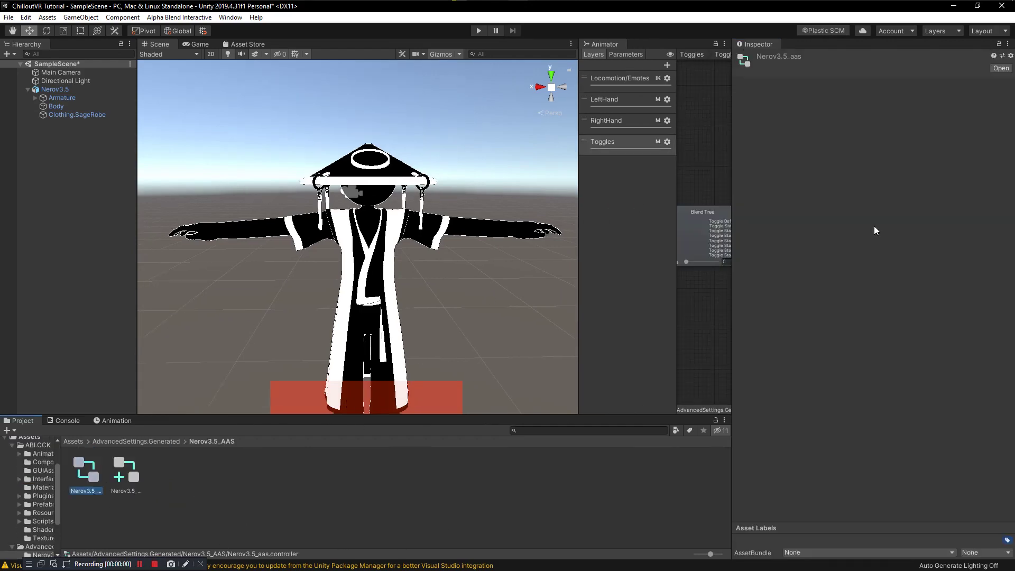
Step: Widen the Animator graph and browse the Toggles, RightHand and LeftHand layers, inspecting Left Relaxed/Fist
left_click_drag(579, 215, 519, 213)
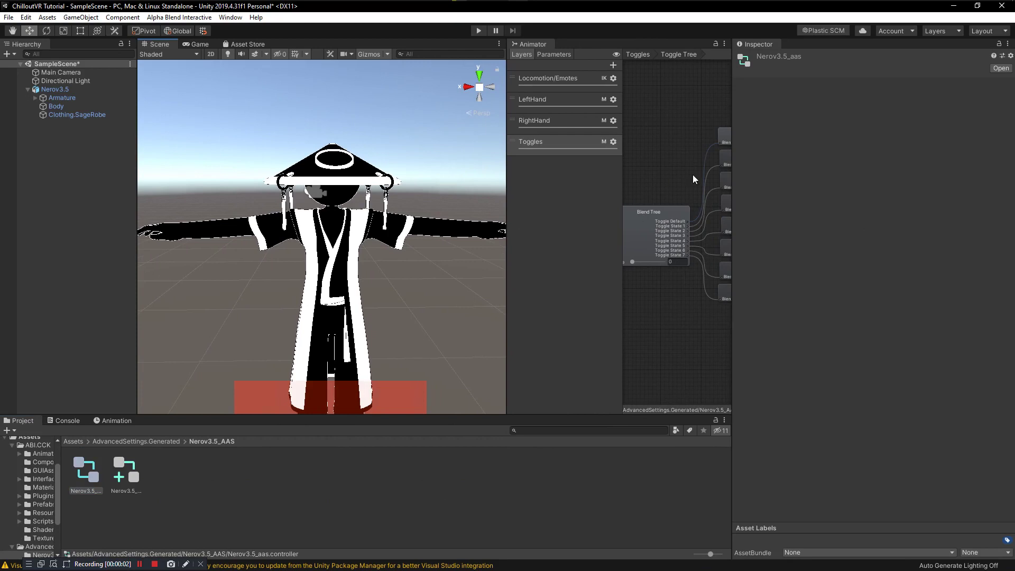
left_click(637, 54)
left_click(556, 120)
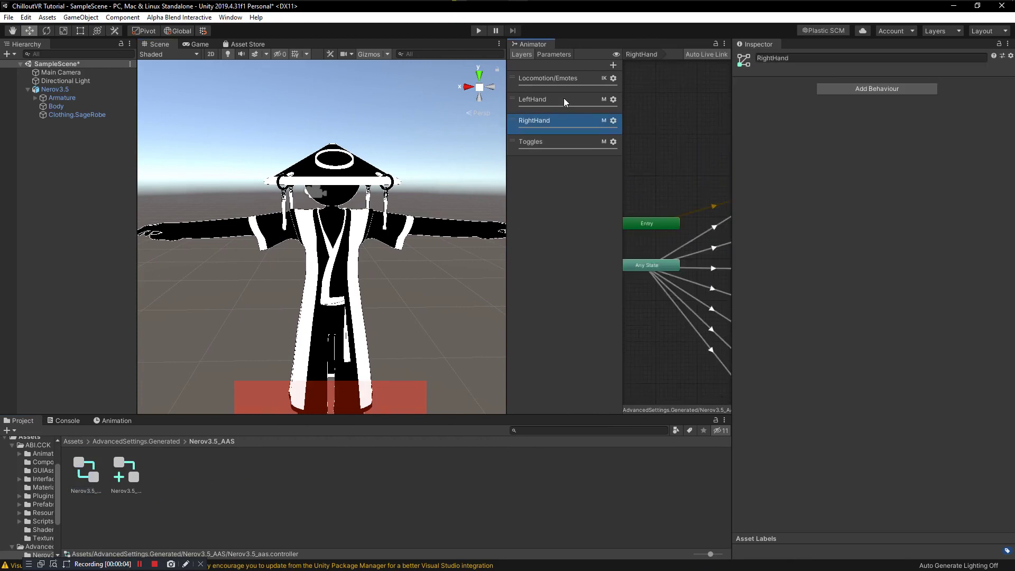
left_click(564, 99)
scroll(691, 217, "up", 2)
scroll(690, 222, "up", 3)
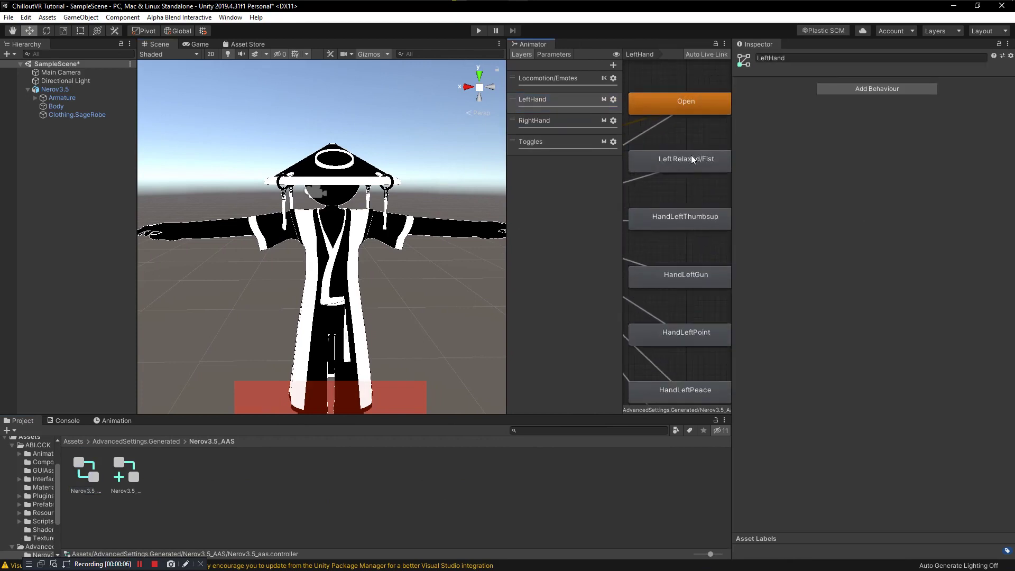
left_click(691, 155)
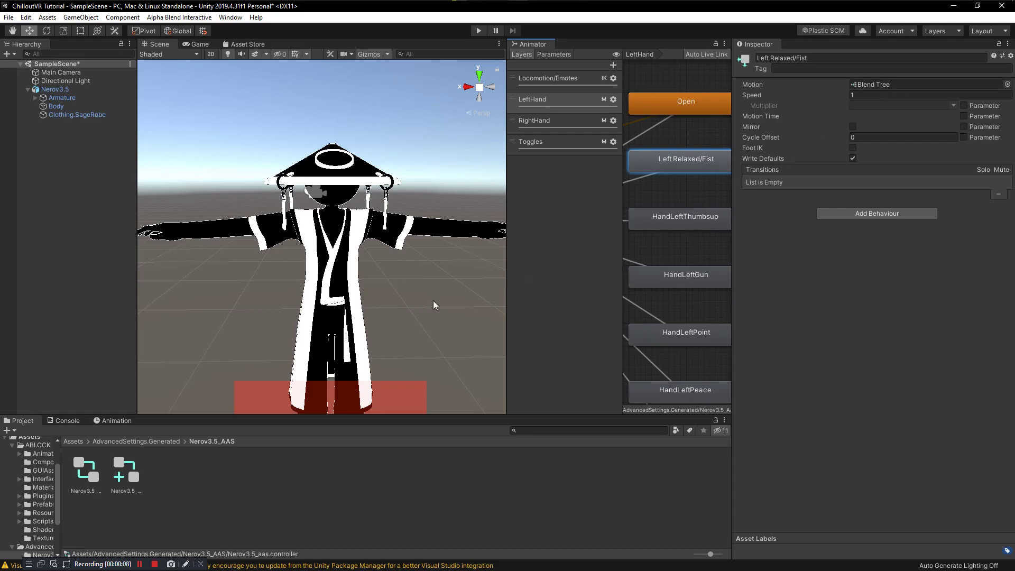
Step: Review Nerov3.5_aas_overrides' clip slots, all still set to None
left_click(126, 473)
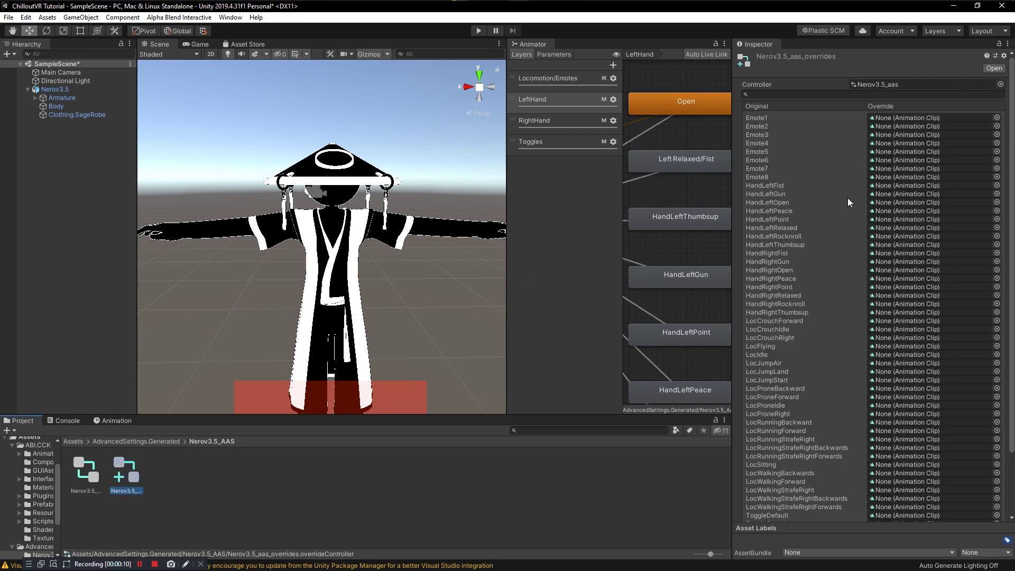
scroll(828, 105, "down", 3)
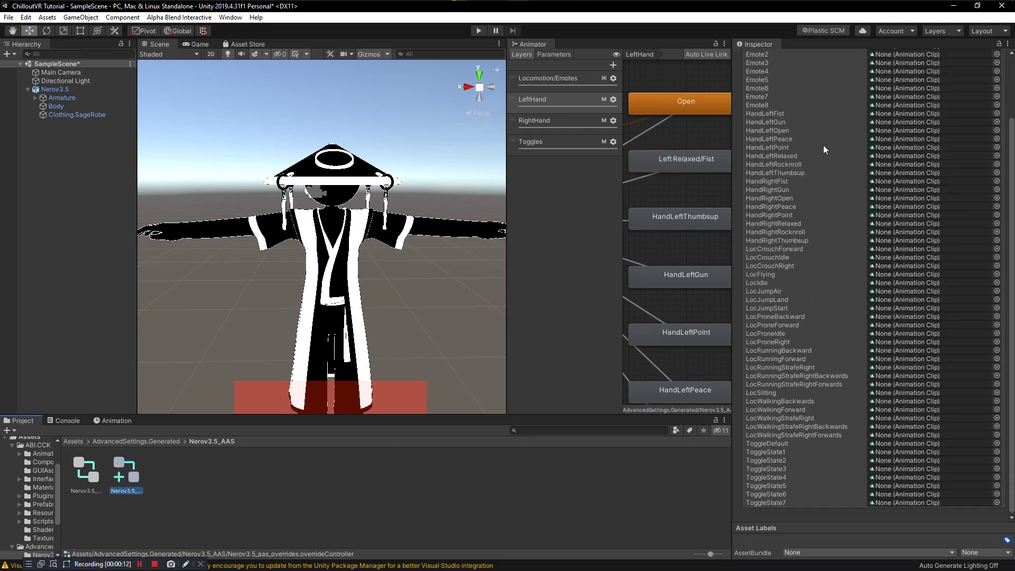
left_click(86, 489)
left_click(127, 473)
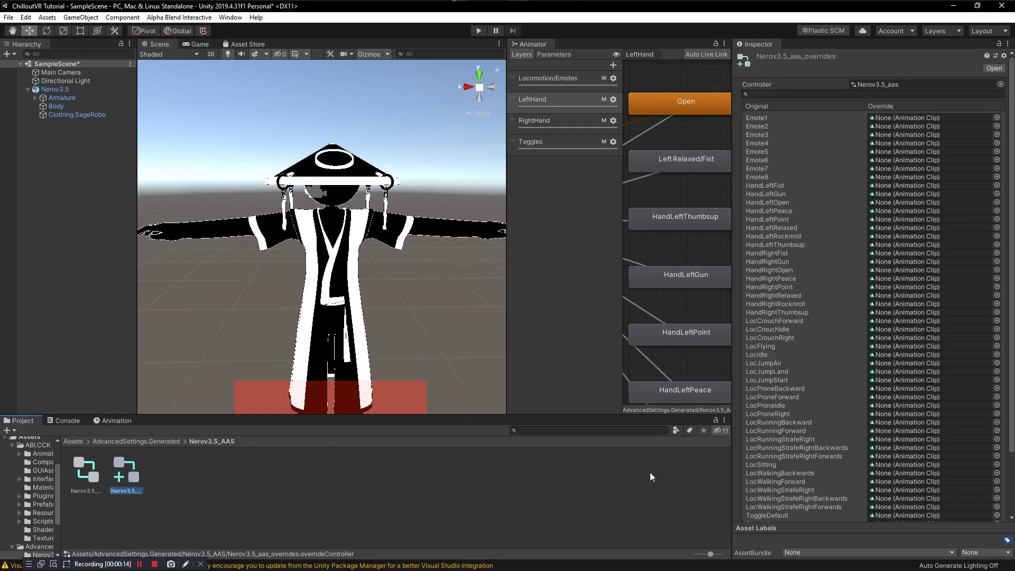
scroll(875, 418, "down", 3)
Step: Review the override controller's clip slots and attach the created override controller to Nerov3.5
left_click(58, 89)
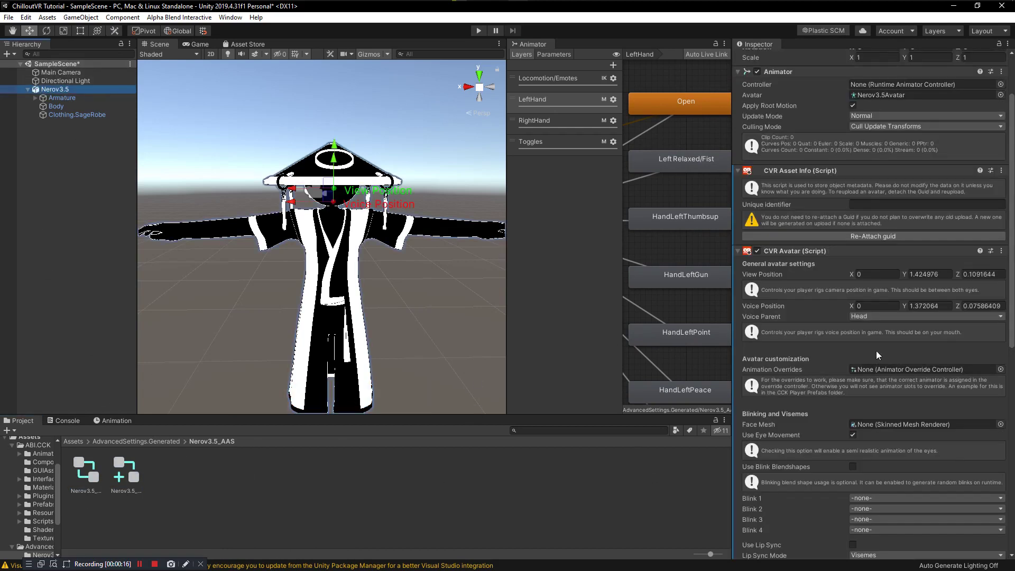
scroll(867, 341, "down", 15)
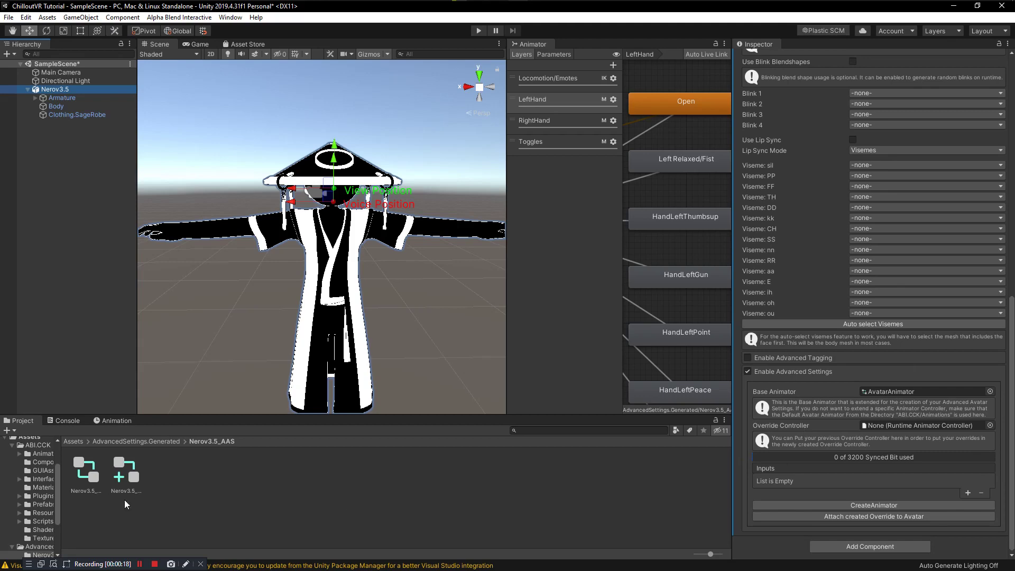
left_click(120, 476)
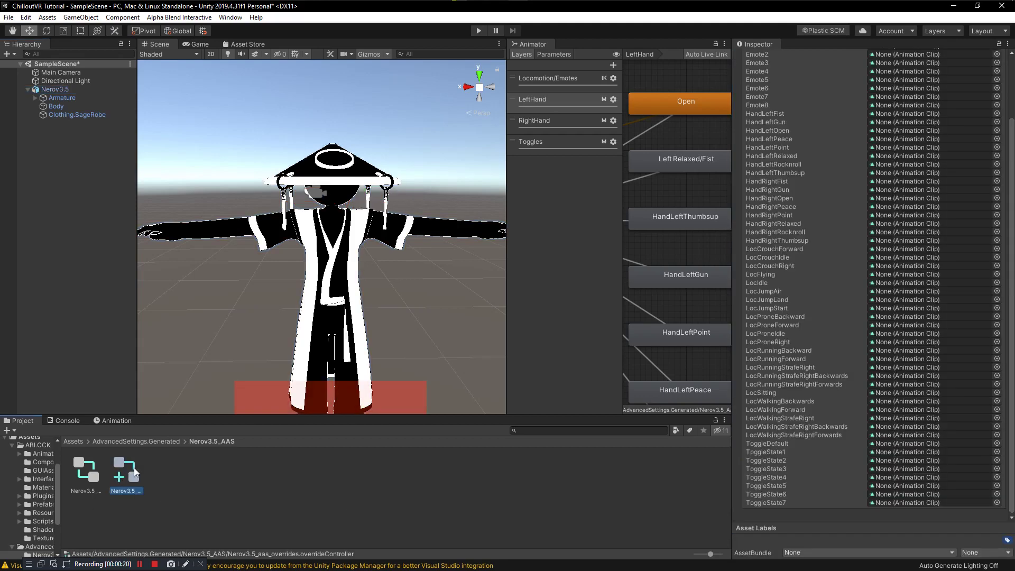
left_click(40, 89)
scroll(912, 373, "down", 15)
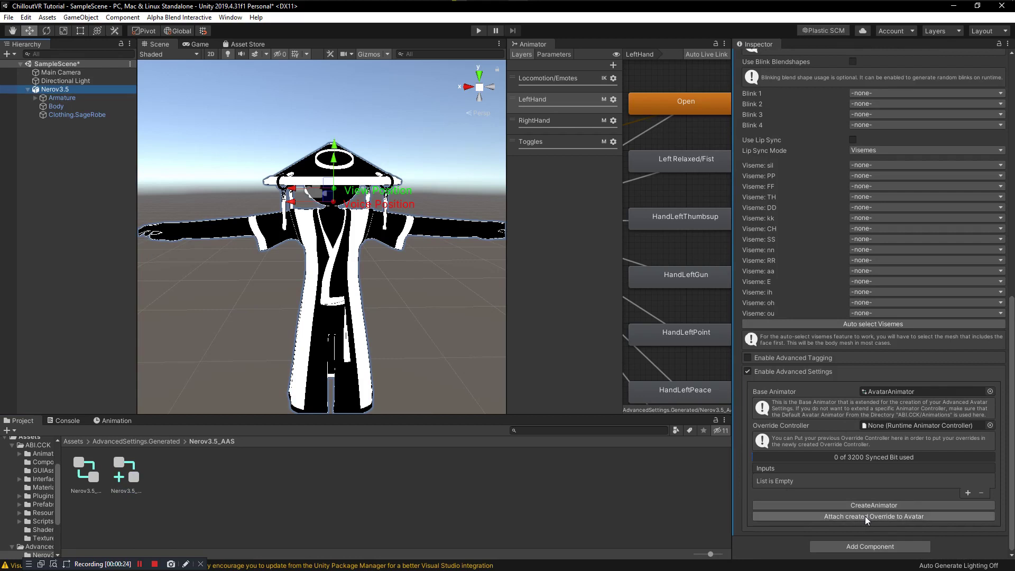
left_click(919, 517)
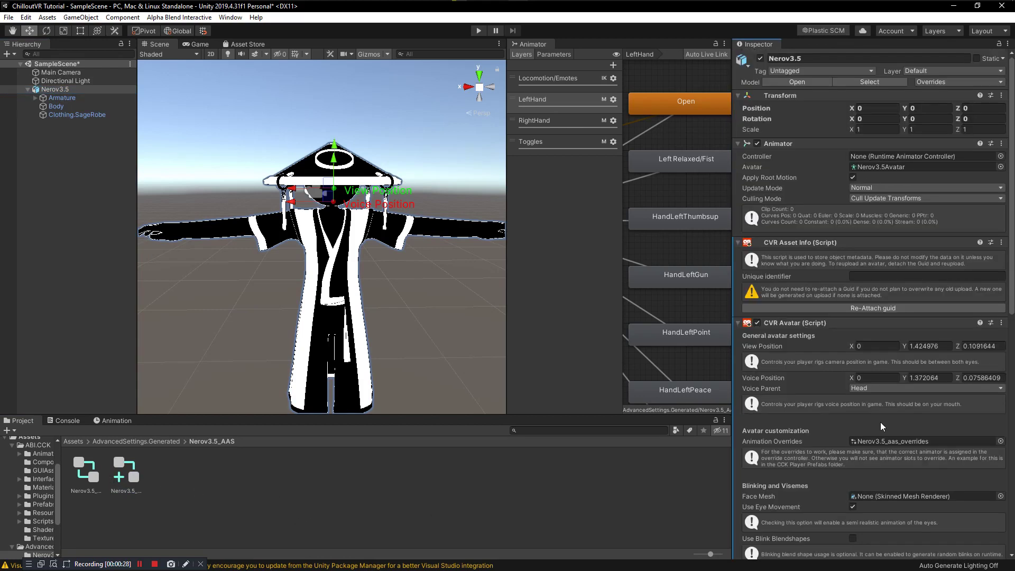
Step: Assign Nerov3.5_aas as Controller and Base Animator, and Nerov3.5_aas_overrides as Override Controller
scroll(901, 459, "down", 5)
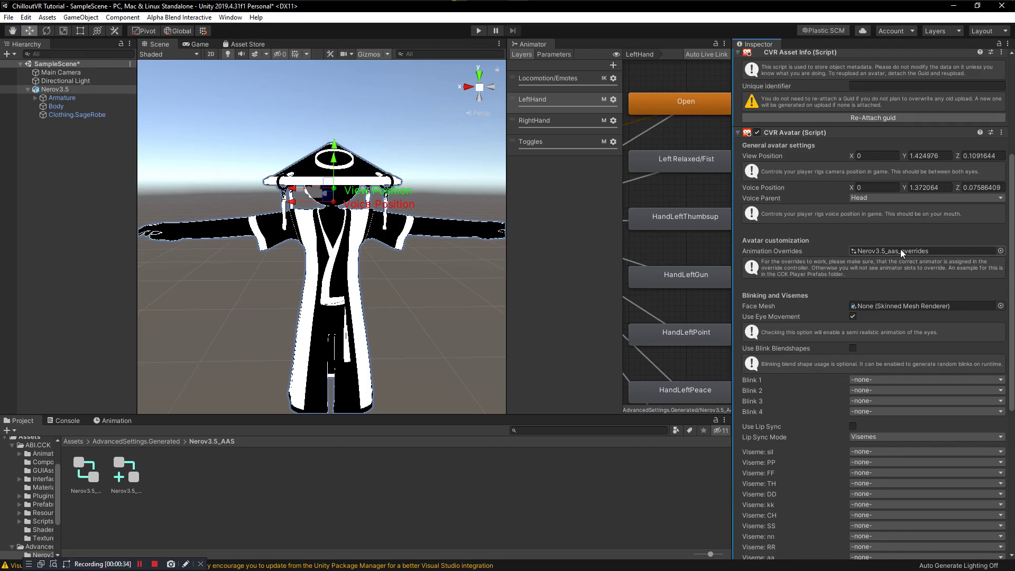
scroll(899, 250, "up", 5)
scroll(899, 249, "down", 5)
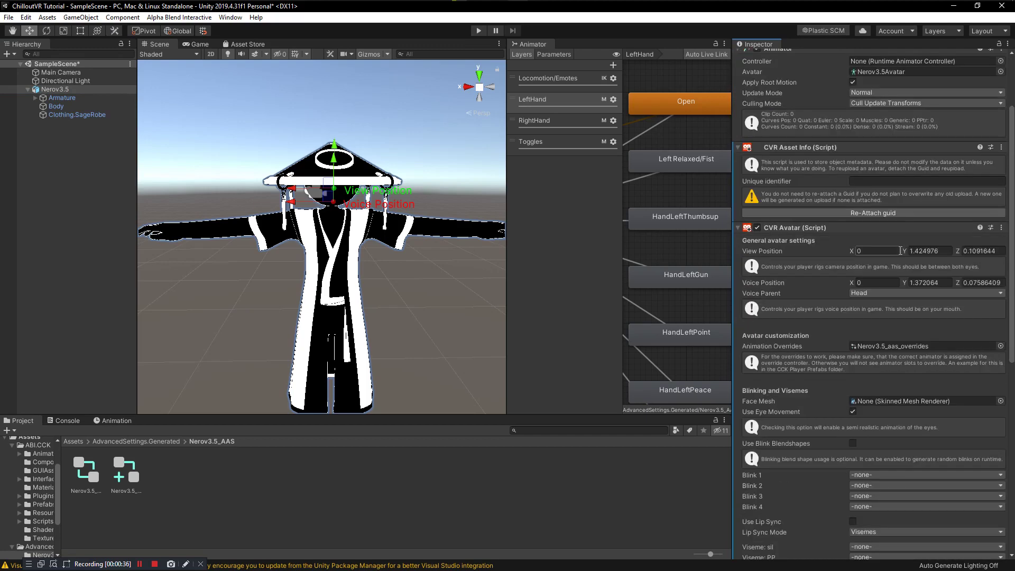
left_click_drag(85, 474, 893, 61)
scroll(849, 391, "down", 15)
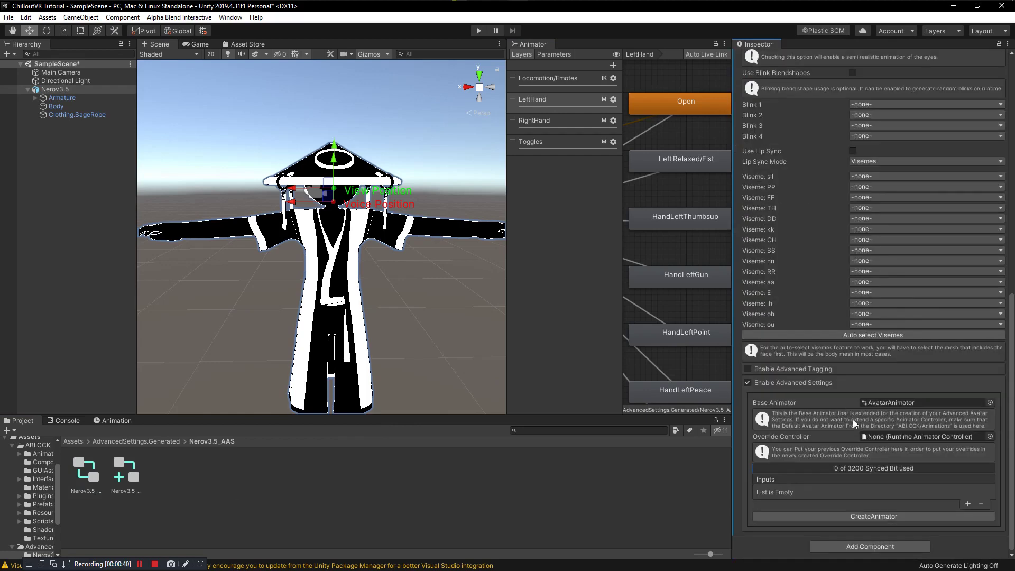
scroll(852, 379, "up", 15)
scroll(846, 370, "down", 15)
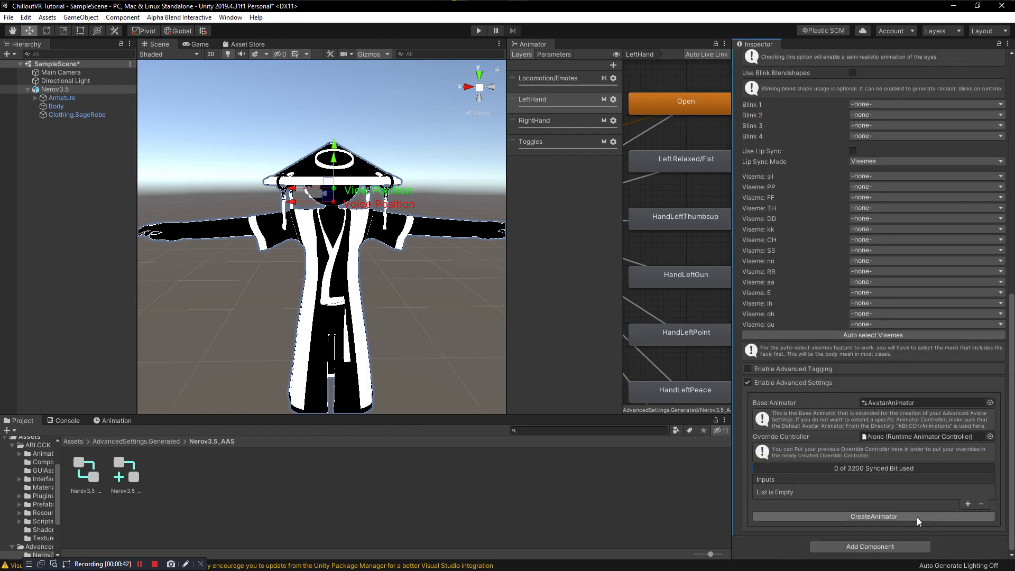
left_click_drag(86, 472, 889, 400)
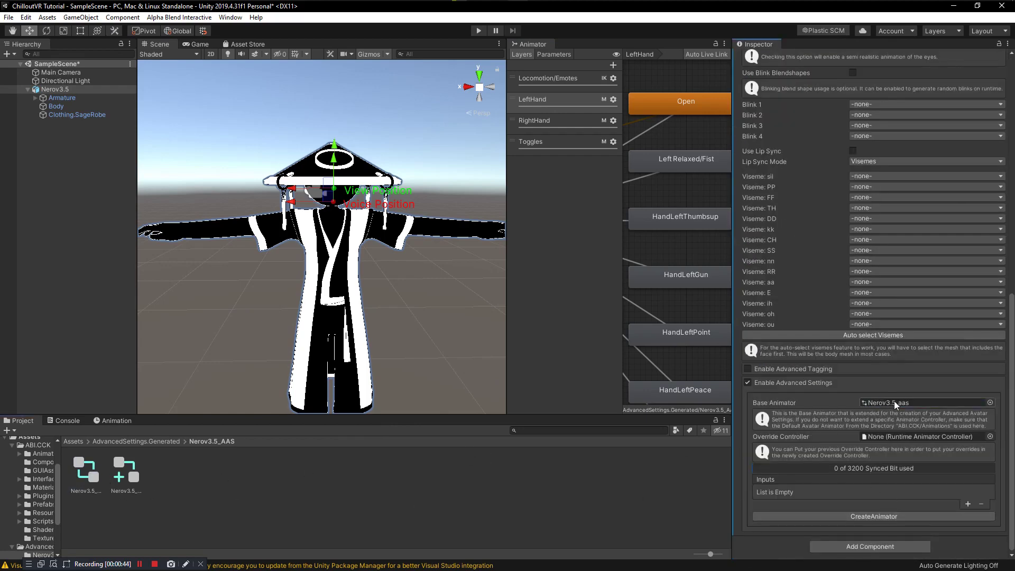
left_click_drag(126, 476, 935, 437)
Step: Uncheck Enable Advanced Settings on the CVR Avatar component
scroll(846, 444, "up", 6)
scroll(761, 516, "down", 6)
left_click(749, 382)
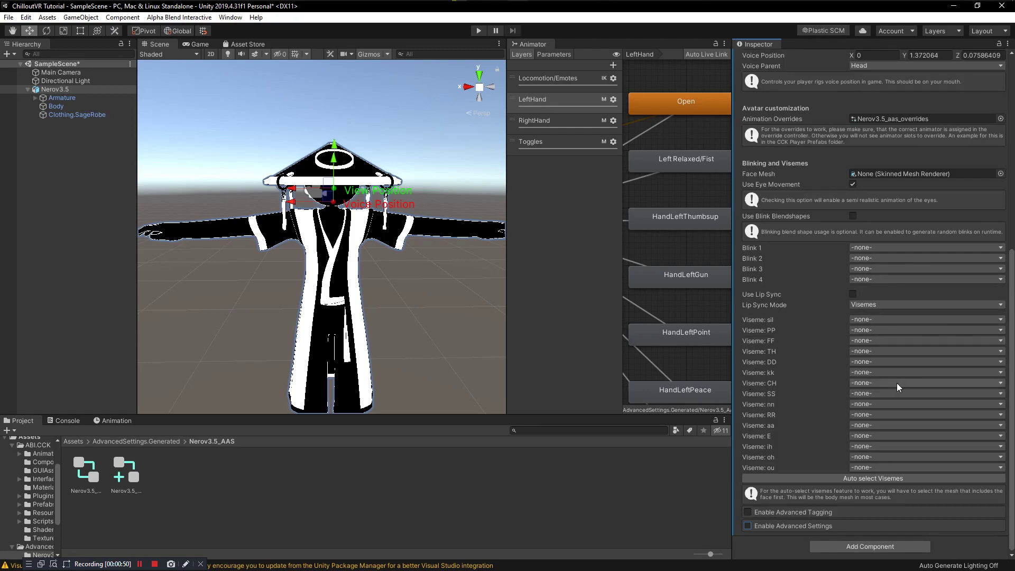
scroll(885, 383, "up", 6)
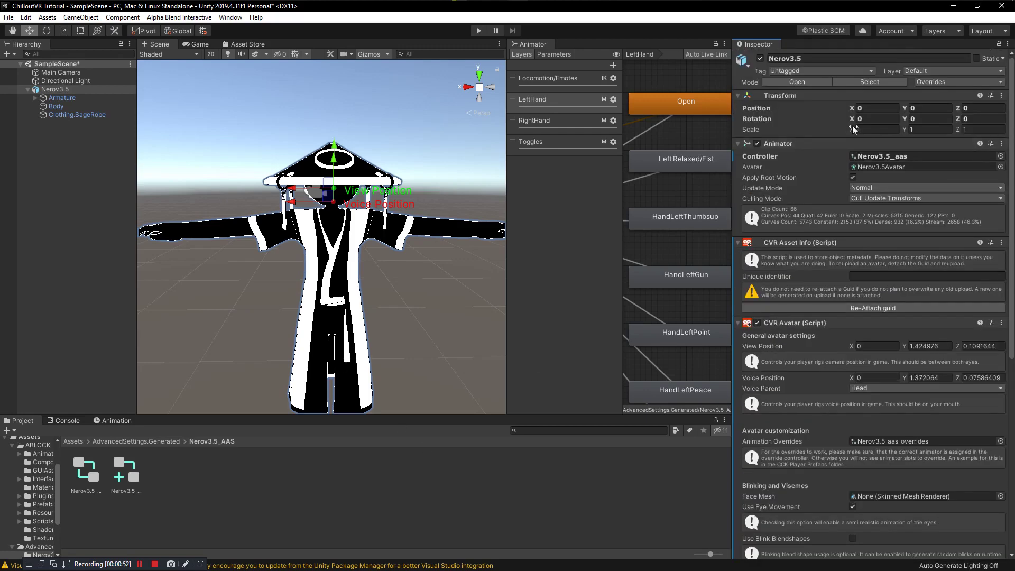
scroll(805, 356, "down", 6)
scroll(805, 351, "up", 6)
Step: Open the Alpha Blend Interactive CCK Control Panel and dock it as a tab
left_click(179, 17)
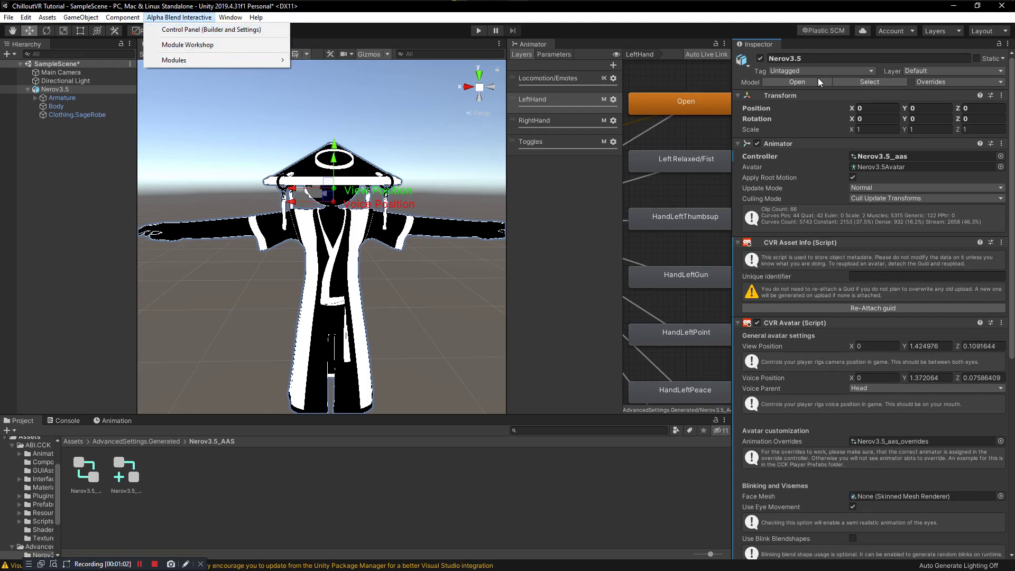
left_click(192, 30)
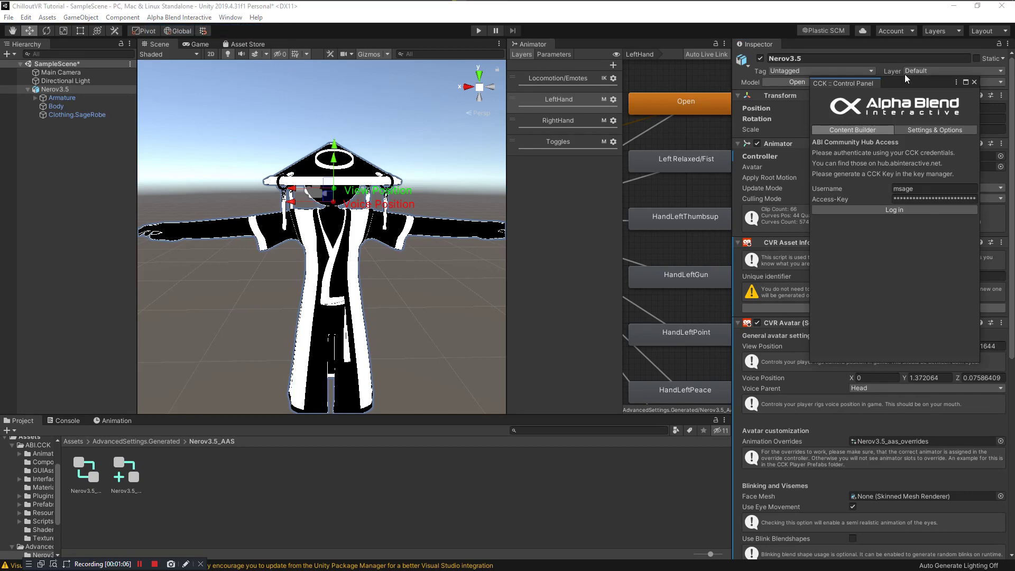
left_click_drag(827, 56, 825, 57)
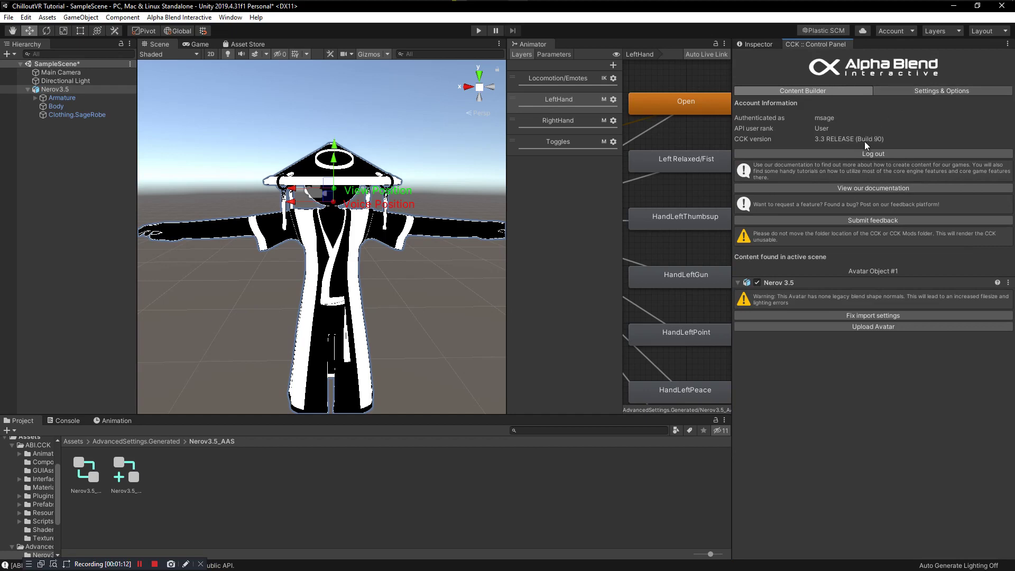
Step: Log out of the stored CCK account and enter the account username in the login form
left_click(899, 153)
left_click(537, 311)
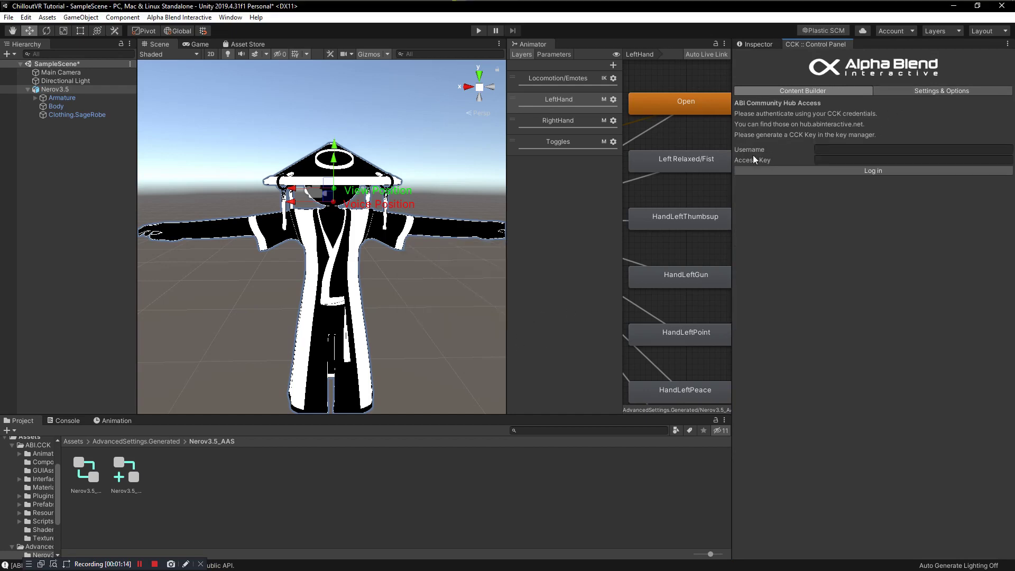
left_click(823, 149)
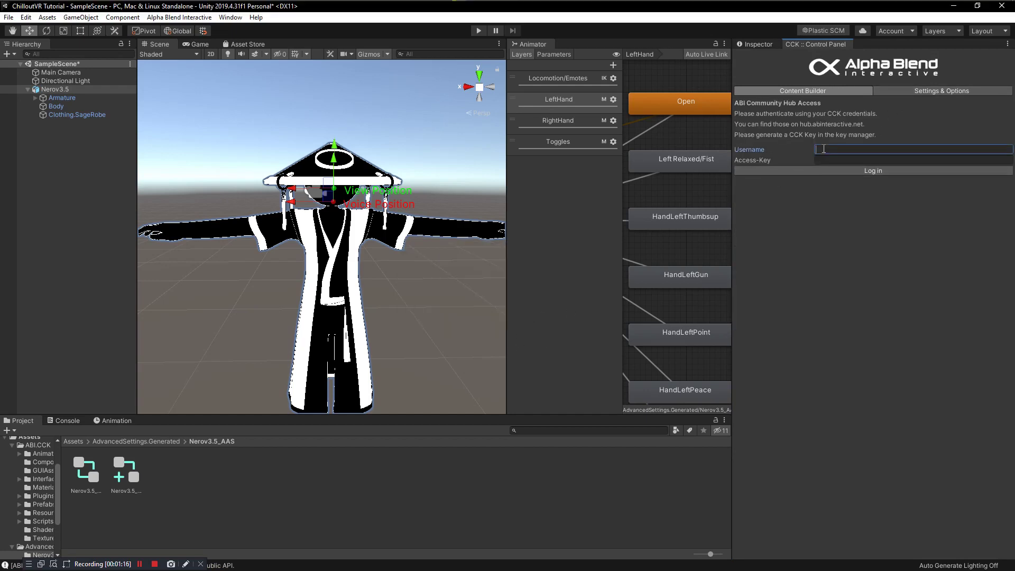
type("msage")
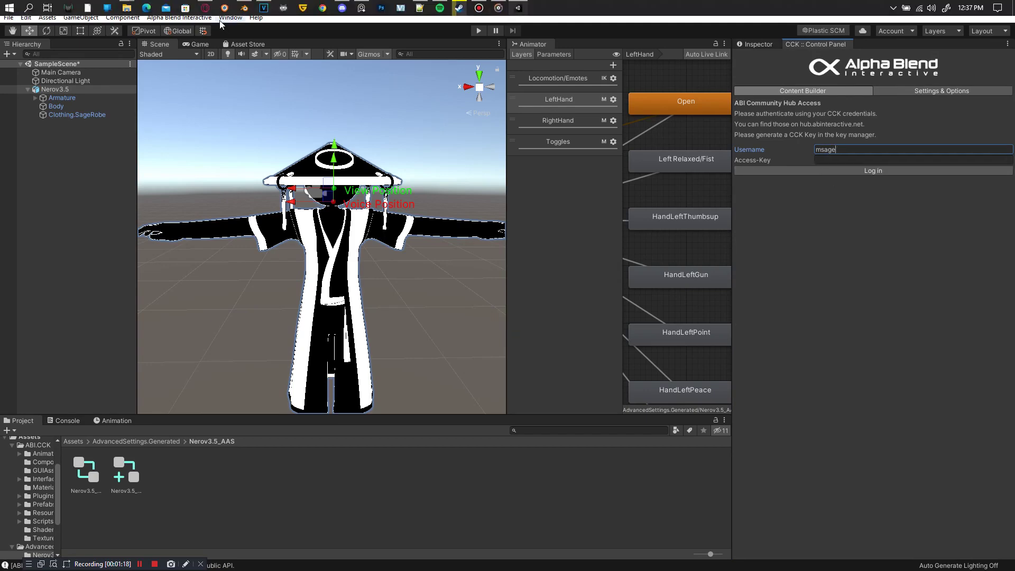
Step: Copy the CCK Master Key from the ABI profile's Access Key Management section, then return to Unity
key("alt+Tab")
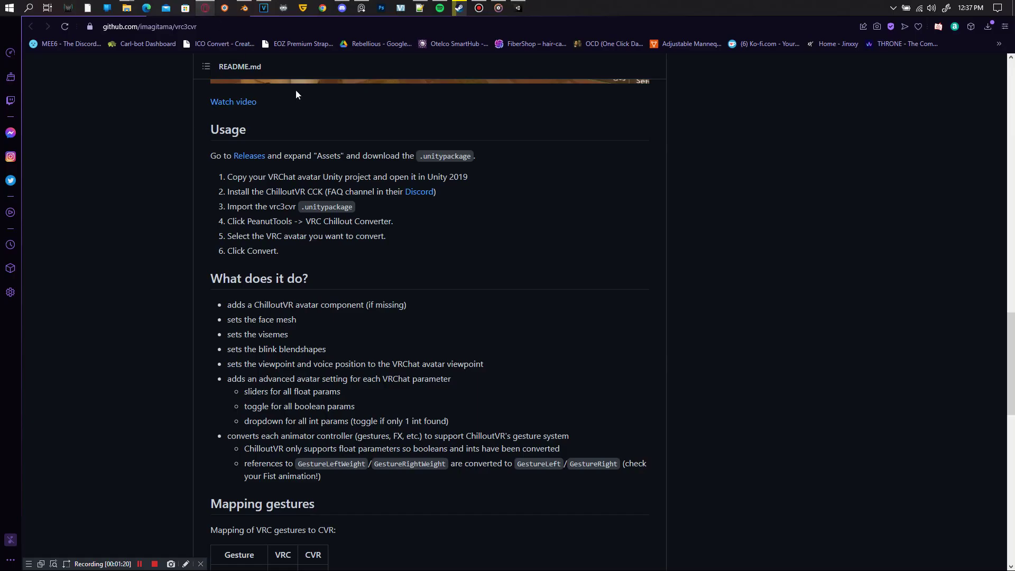
left_click(93, 7)
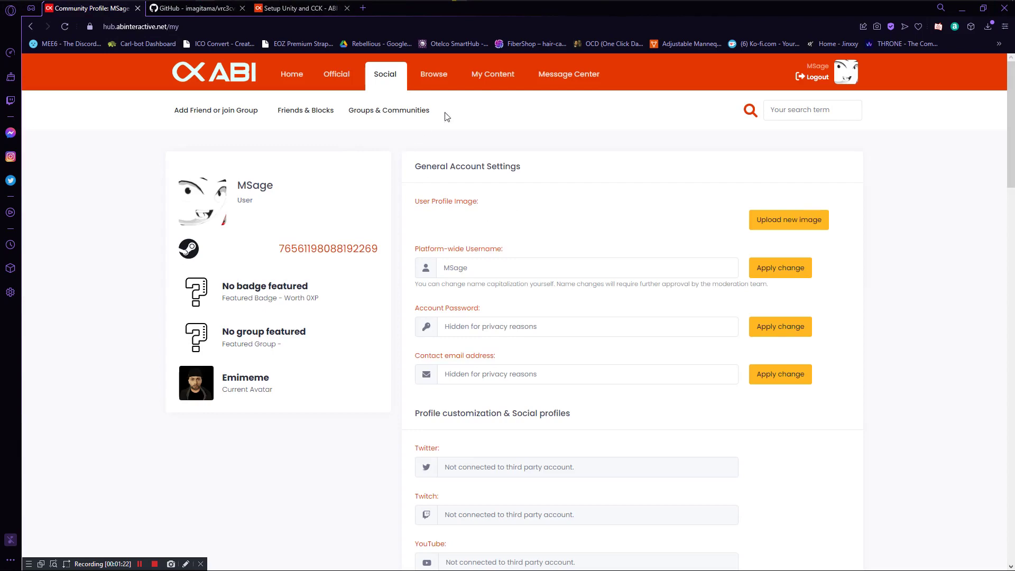
scroll(610, 278, "down", 7)
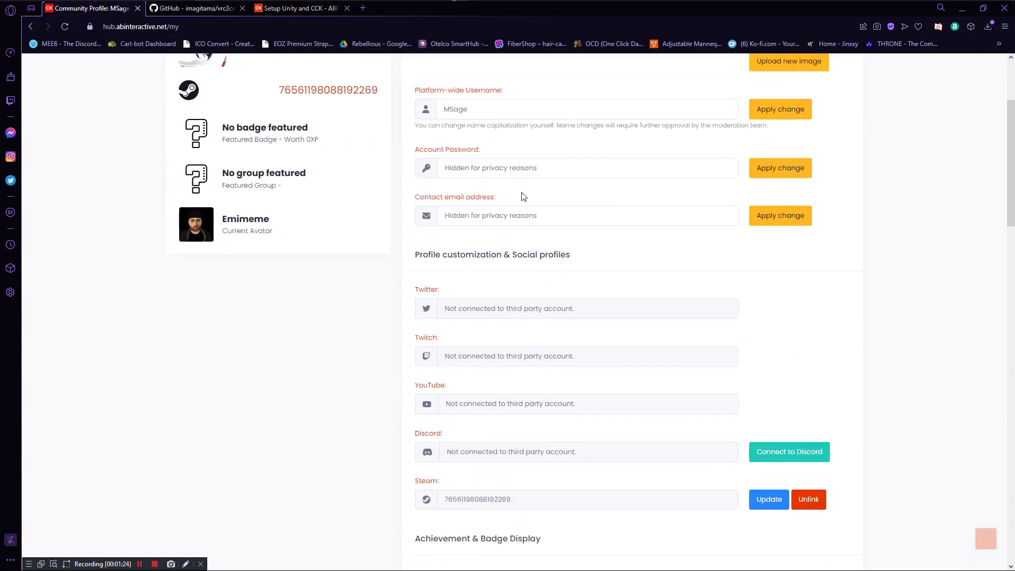
scroll(576, 259, "down", 3)
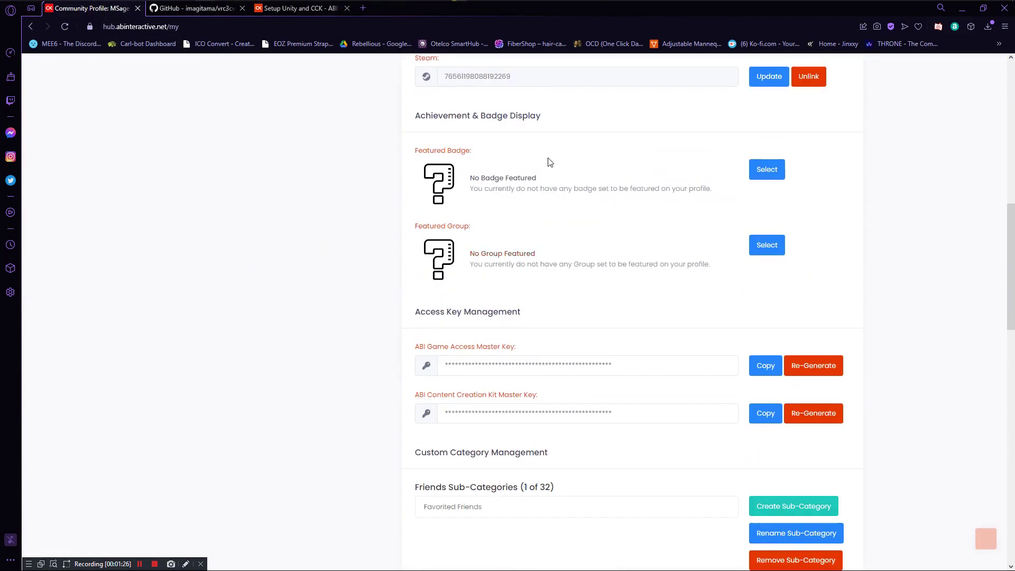
scroll(643, 238, "down", 3)
scroll(429, 288, "down", 1)
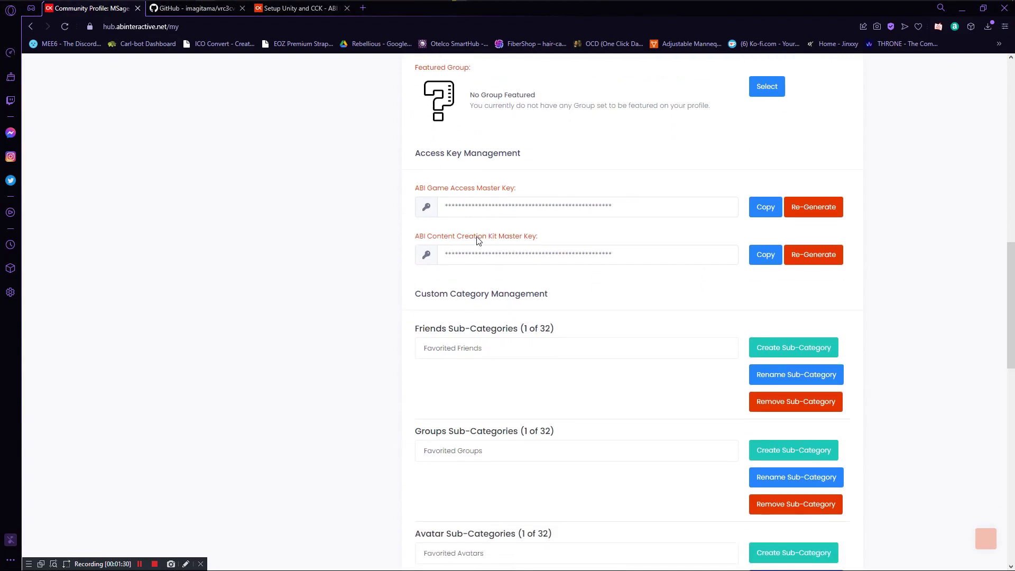
left_click(766, 255)
left_click(520, 370)
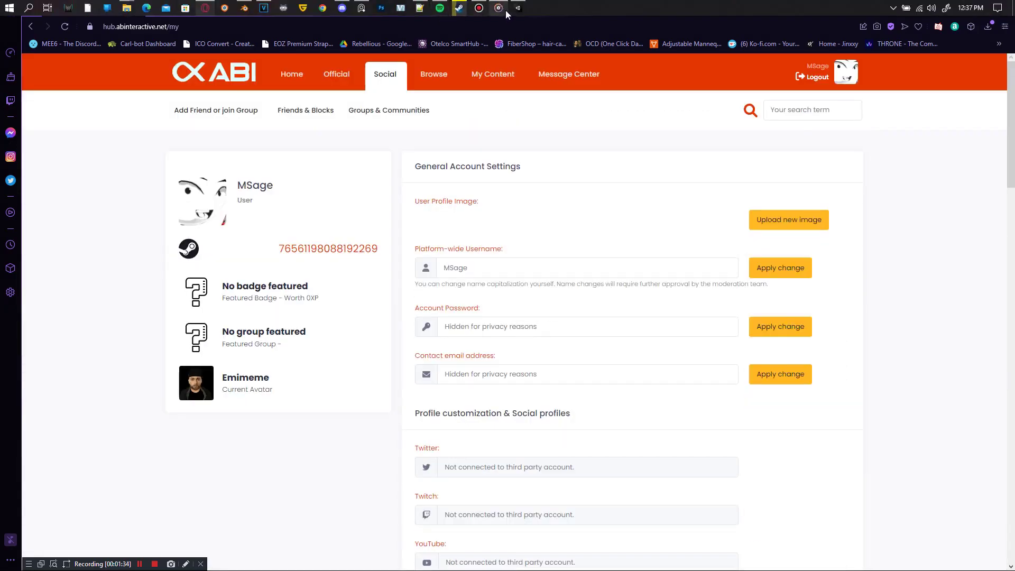
left_click(520, 7)
Step: Paste the copied CCK master key as the access key and log in
left_click(846, 159)
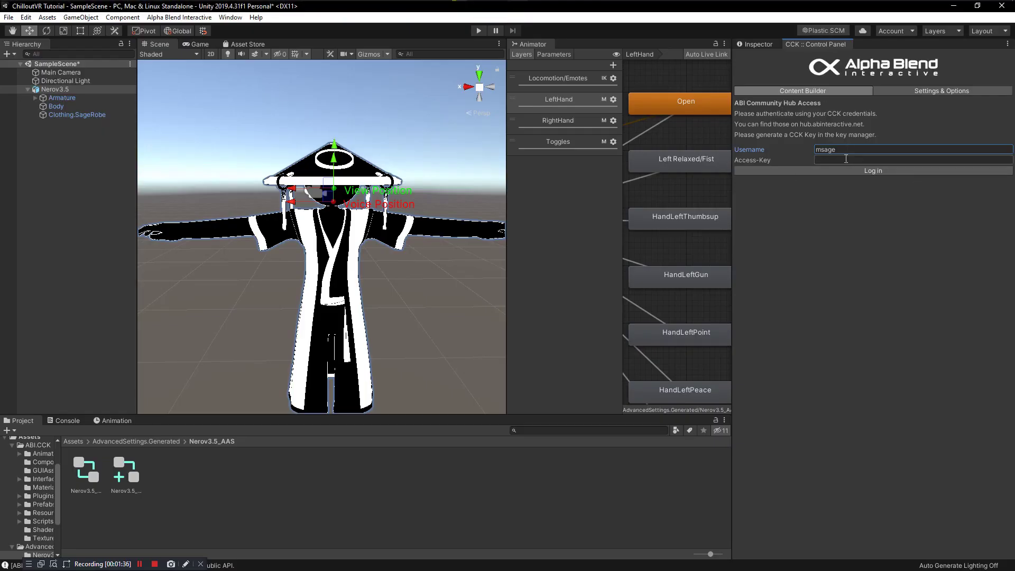
key("ctrl+v")
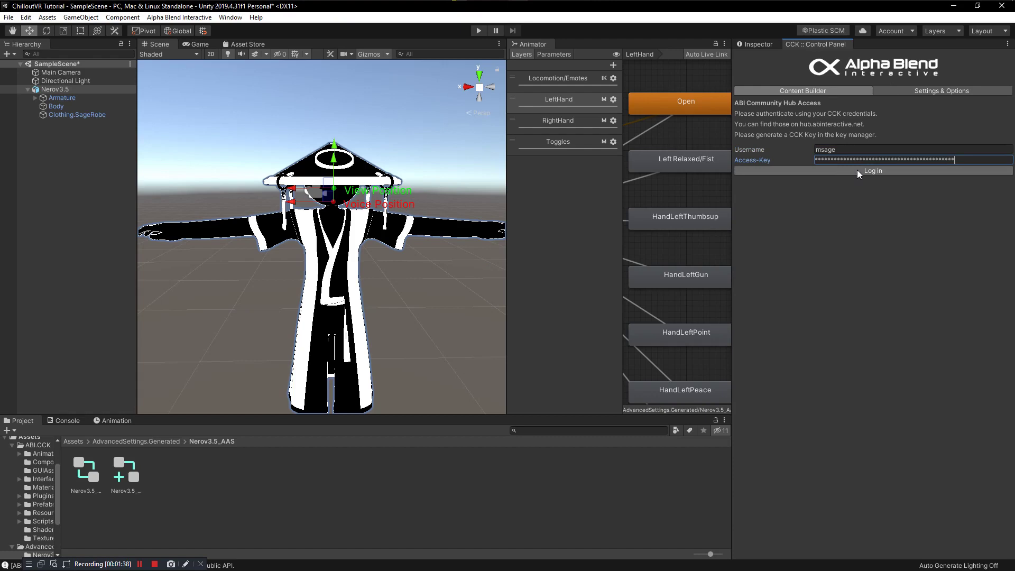
left_click(859, 173)
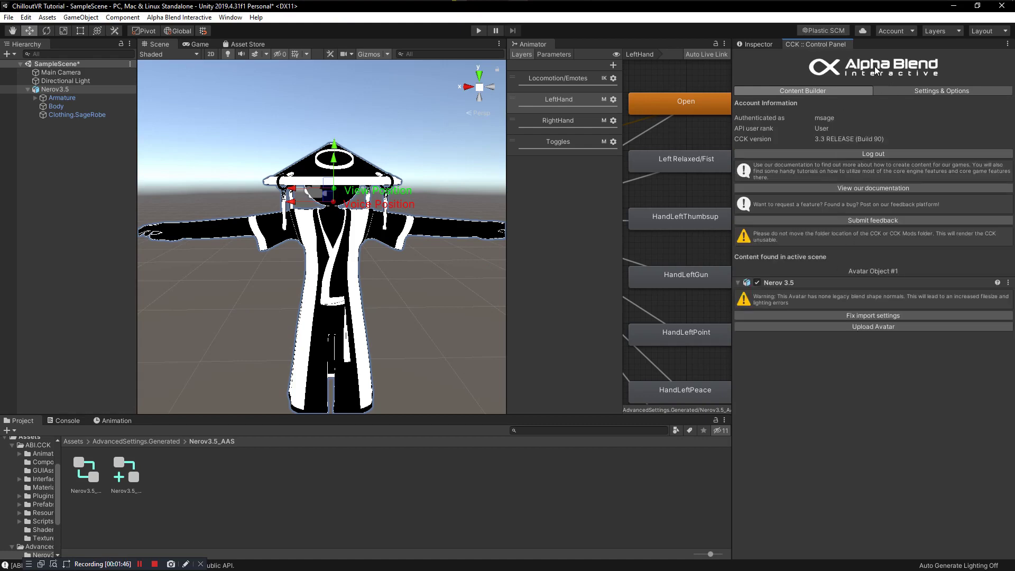
Step: Fix the avatar's import settings to clear the blend-shape warning and start Upload Avatar
left_click(809, 316)
left_click(879, 315)
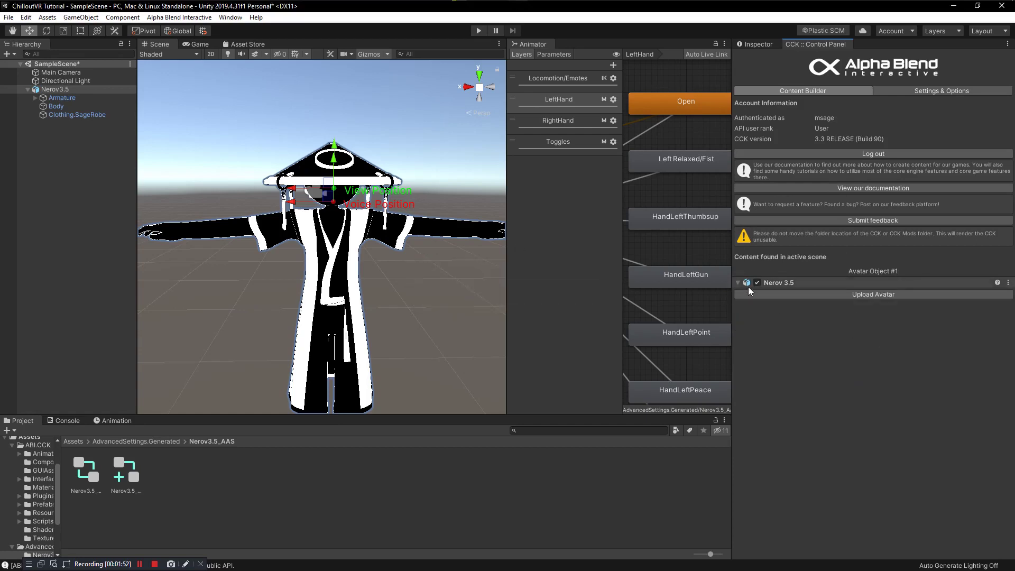
left_click(861, 295)
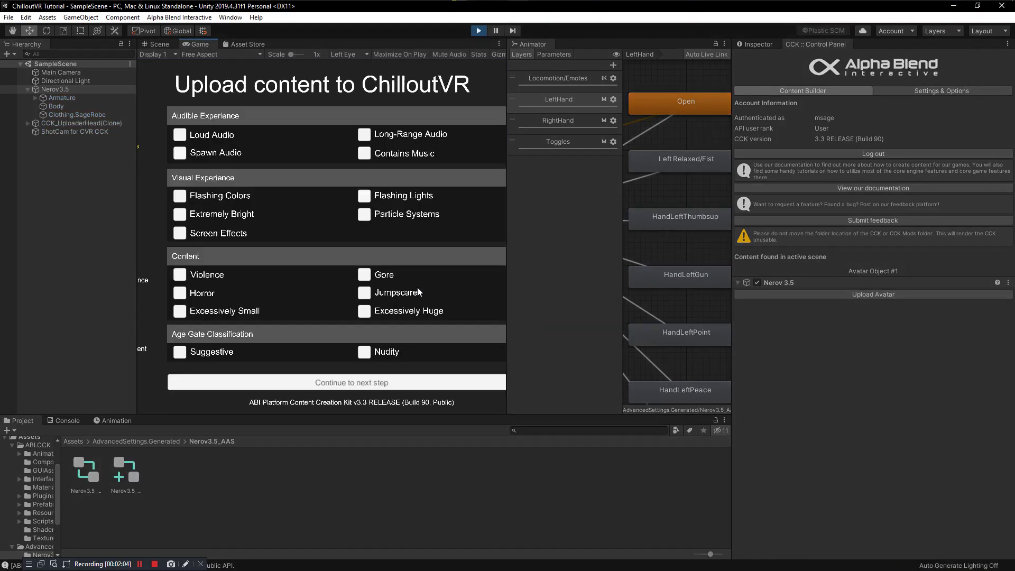
Step: Widen the Game view so the ChilloutVR upload form is fully visible
left_click_drag(506, 207, 678, 206)
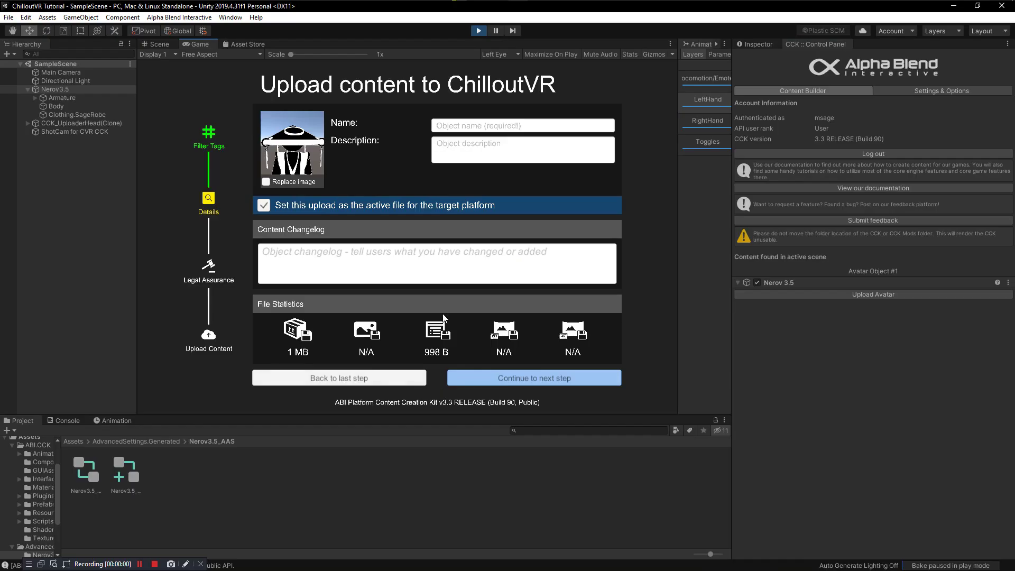
Step: Name the avatar 'Tara Nero' and enter a short ownership description
left_click(482, 128)
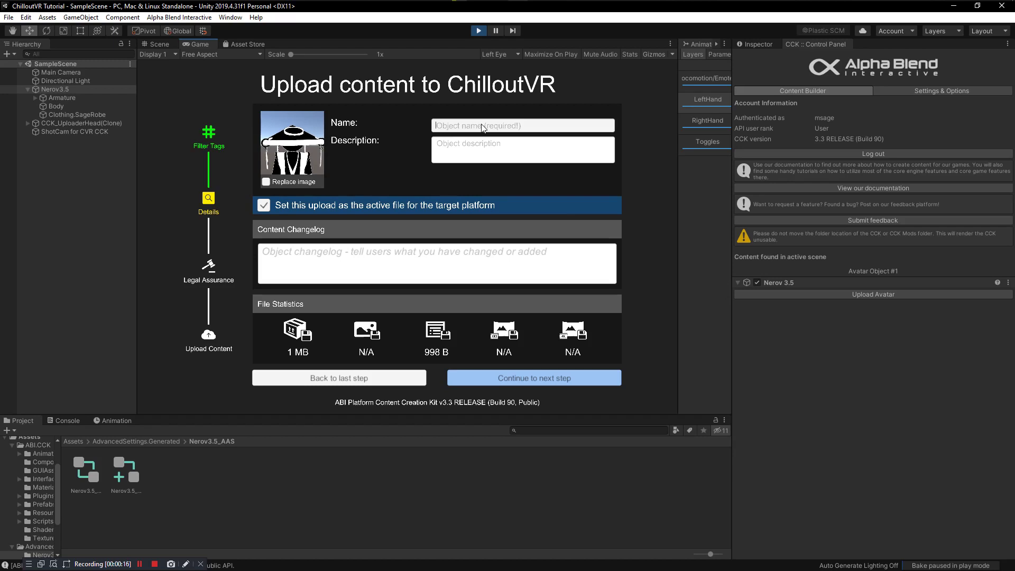
type("Tara Nero")
left_click(471, 151)
type("THis mod")
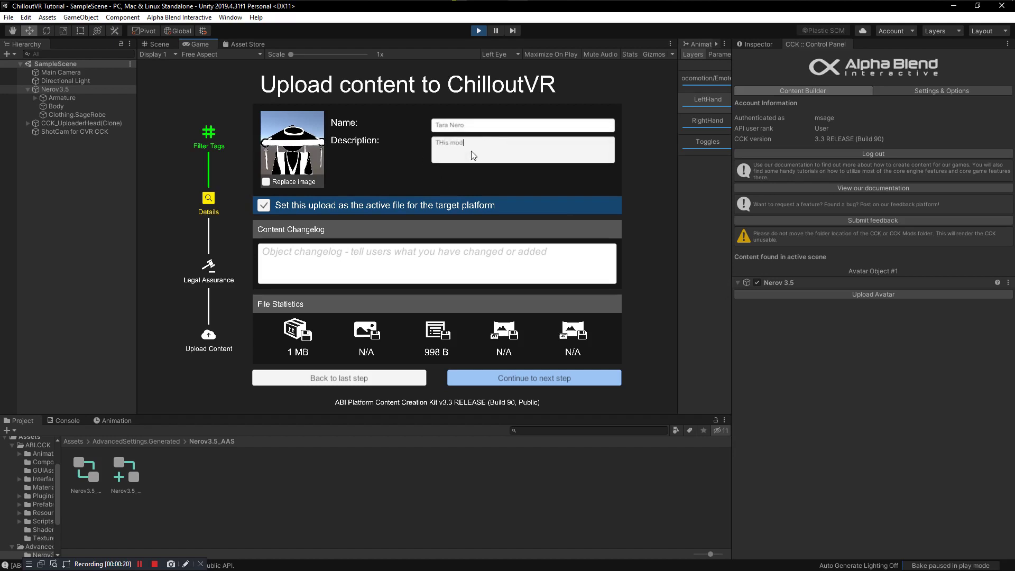
type("el was made for MSag")
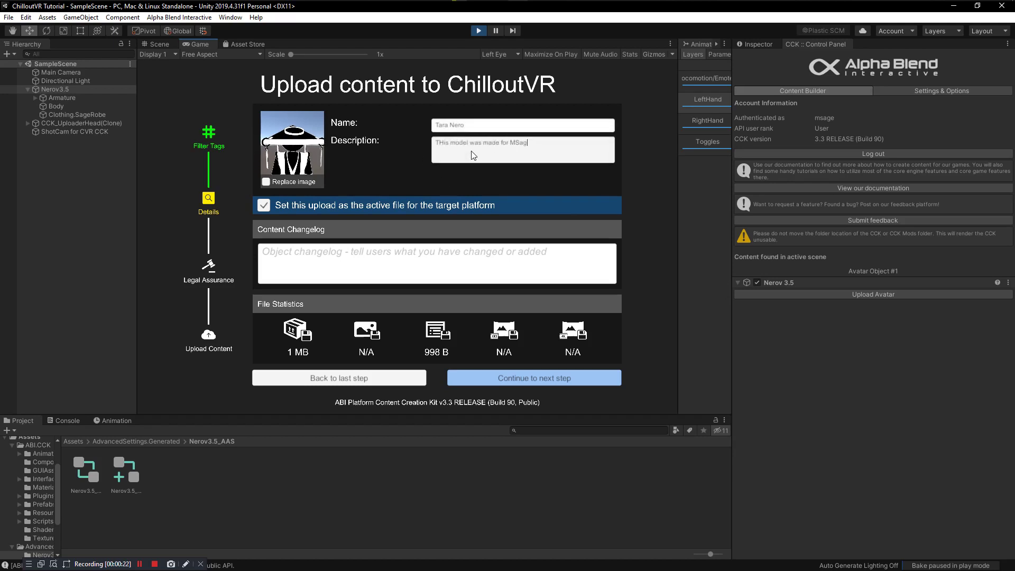
type("e for MSage only, on MSage.co")
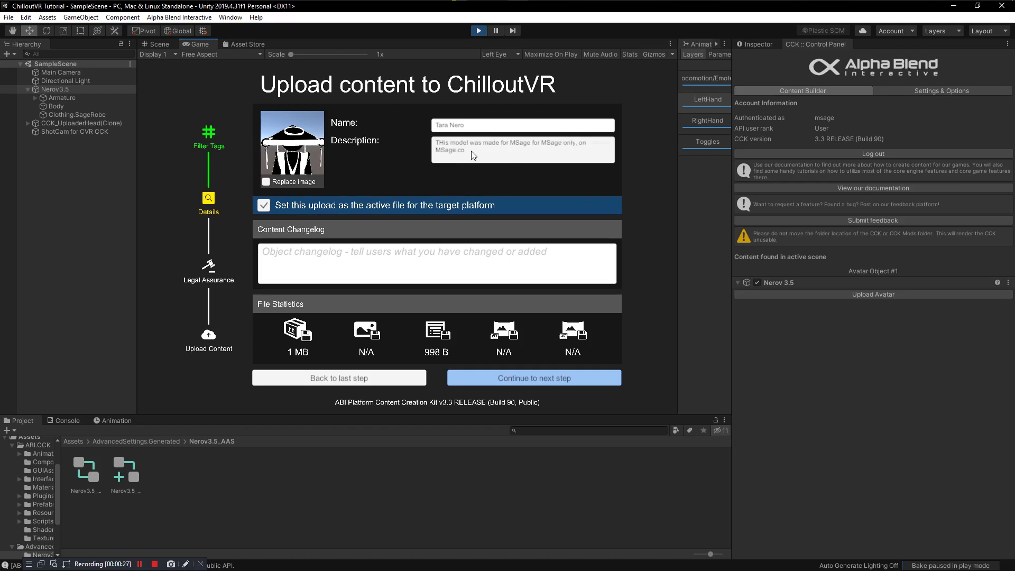
Step: Write the content changelog 'Just Uploaded the Avatar.'
left_click(438, 258)
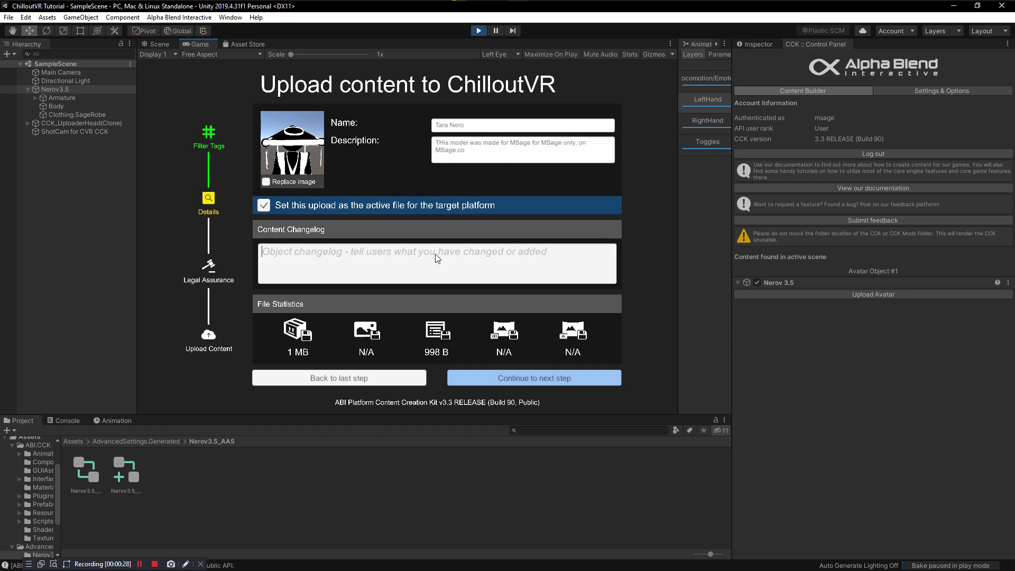
type("Jus")
key("BackSpace")
key("BackSpace")
key("BackSpace")
key("BackSpace")
type("ploaded the Avatar.")
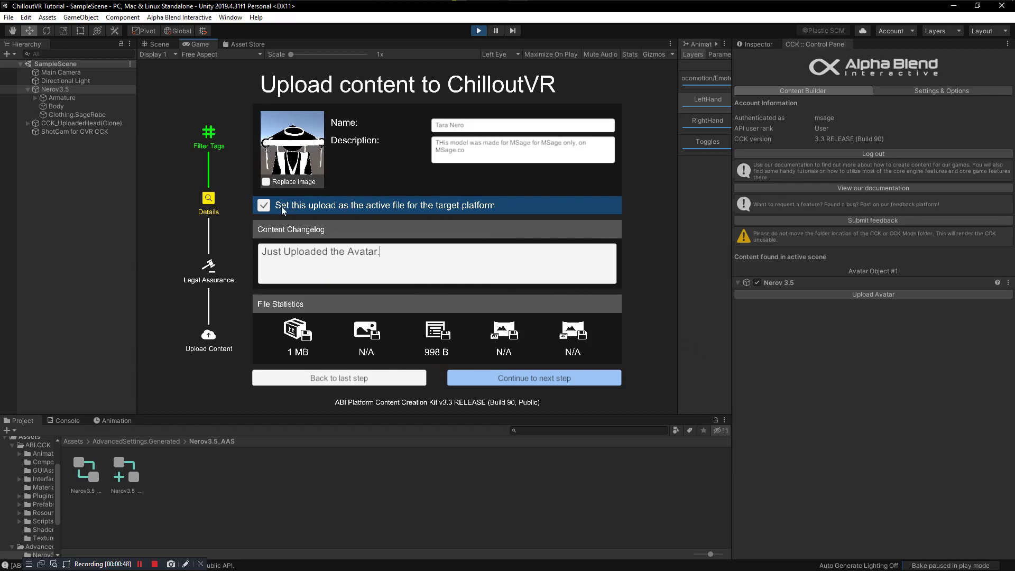
mouse_move(299, 151)
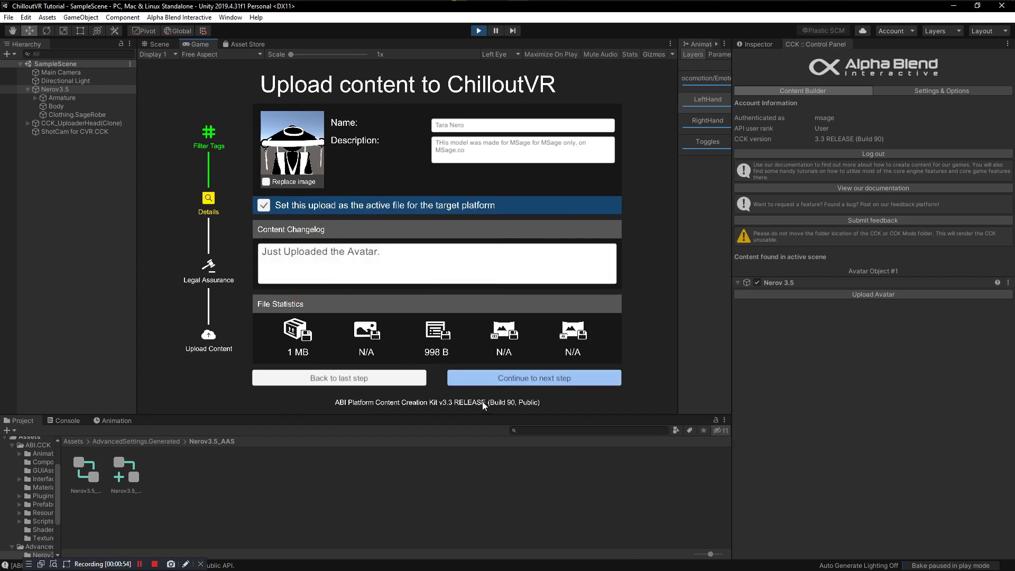
Step: Certify ownership on the legal assurance step, finish the upload, and move the completion message aside
left_click(540, 380)
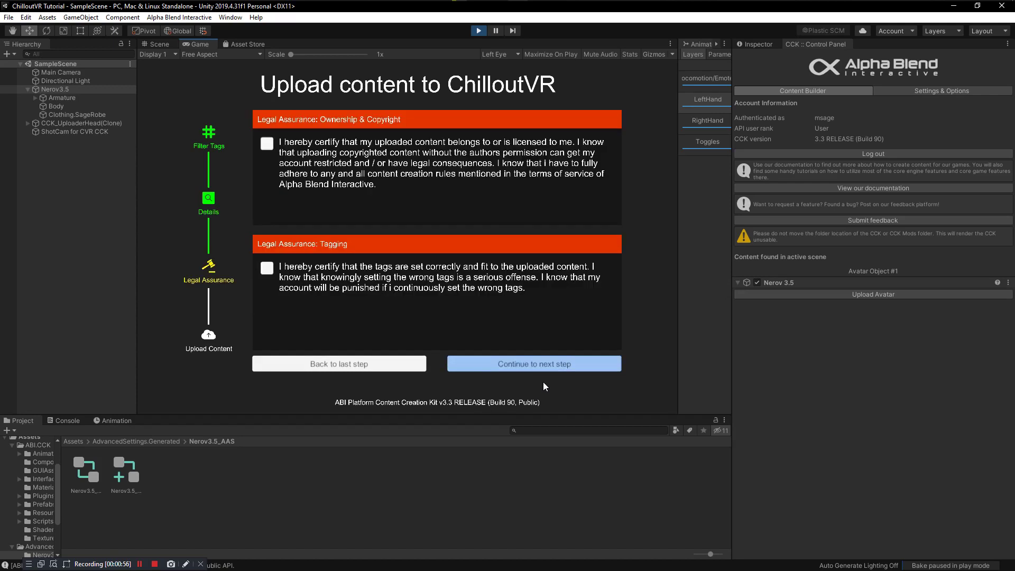
left_click(280, 153)
left_click(535, 368)
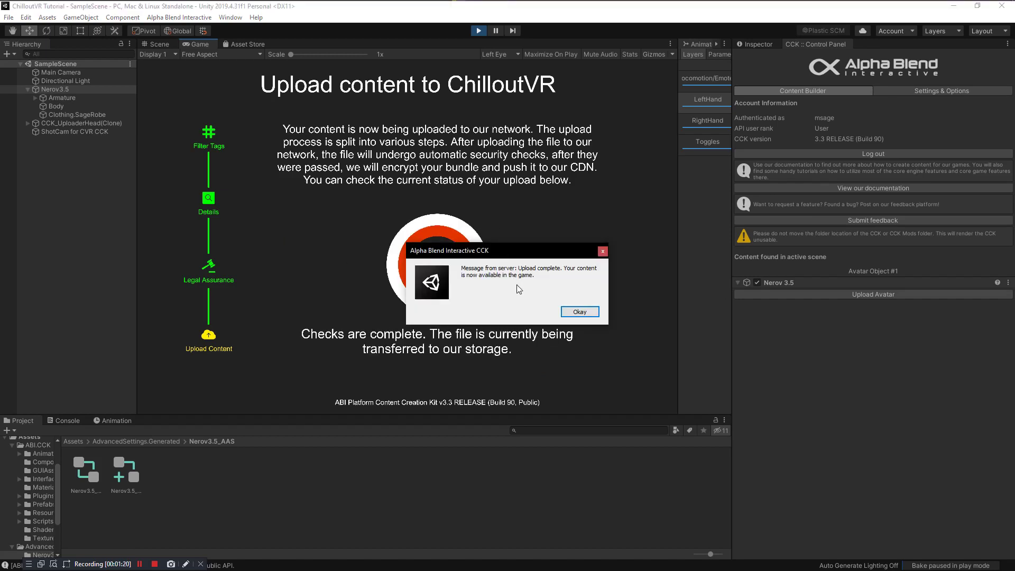
left_click_drag(524, 252, 451, 231)
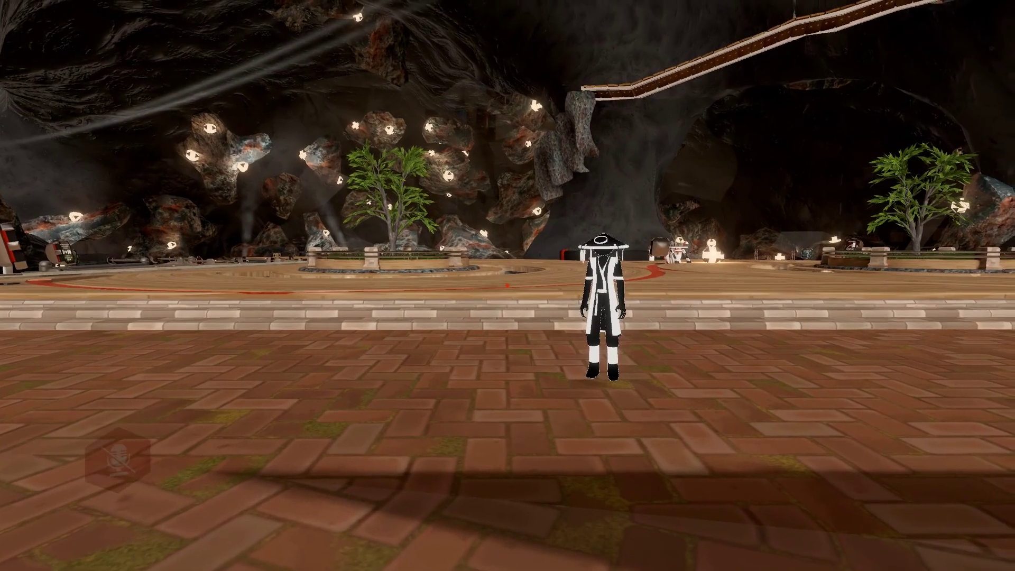
Step: Check the Tara Nero entry's details in the Avatars menu, then close the menu
key("Escape")
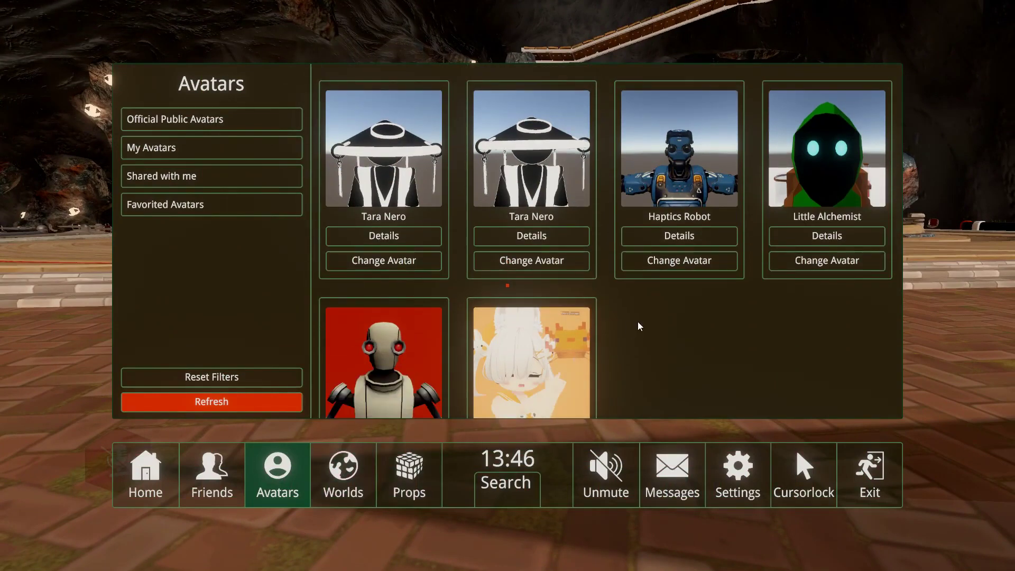
left_click(550, 309)
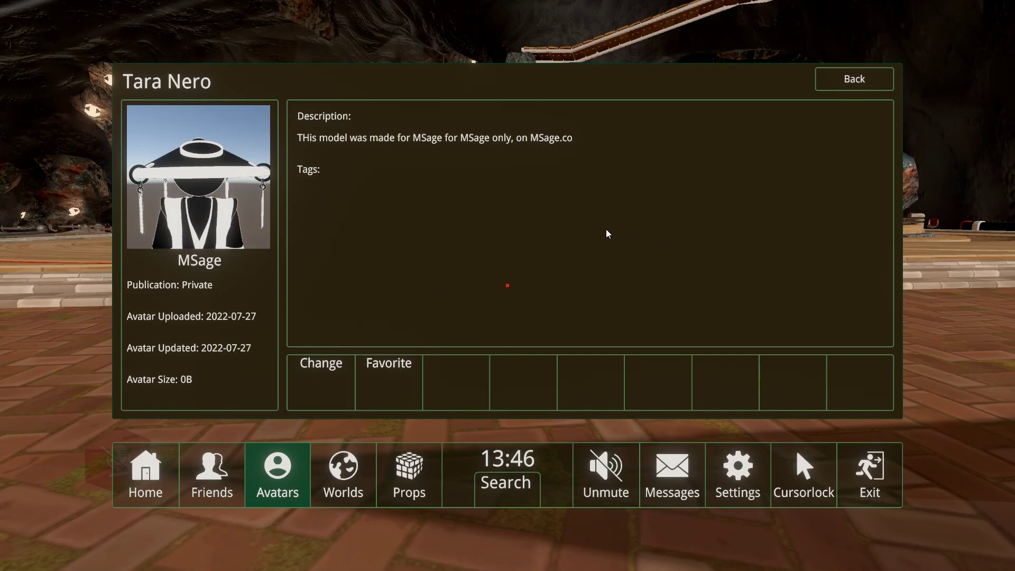
key("Escape")
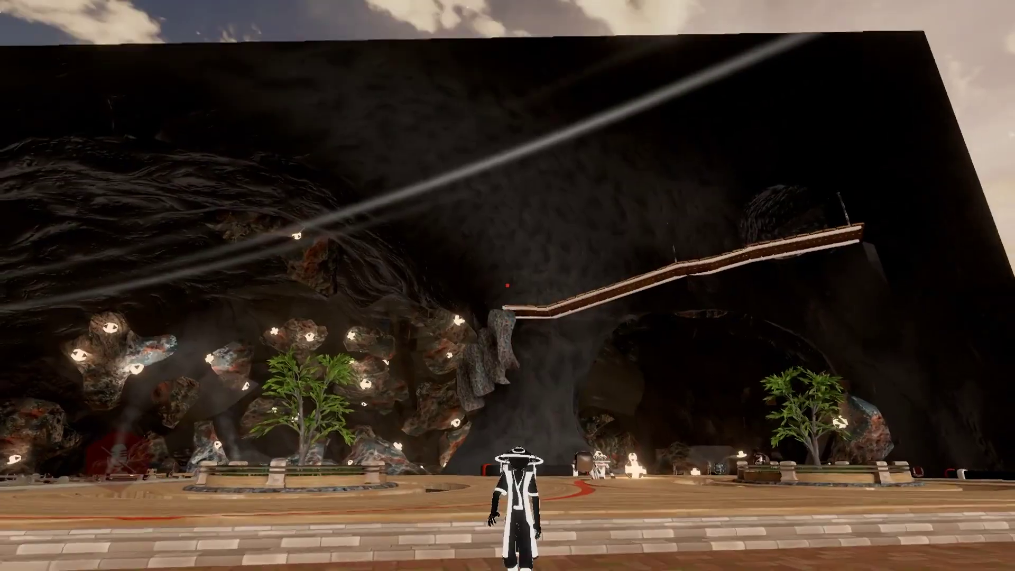
Step: Walk around the plaza in front of the mirror with WASD, then bring up the quick menu
key("w")
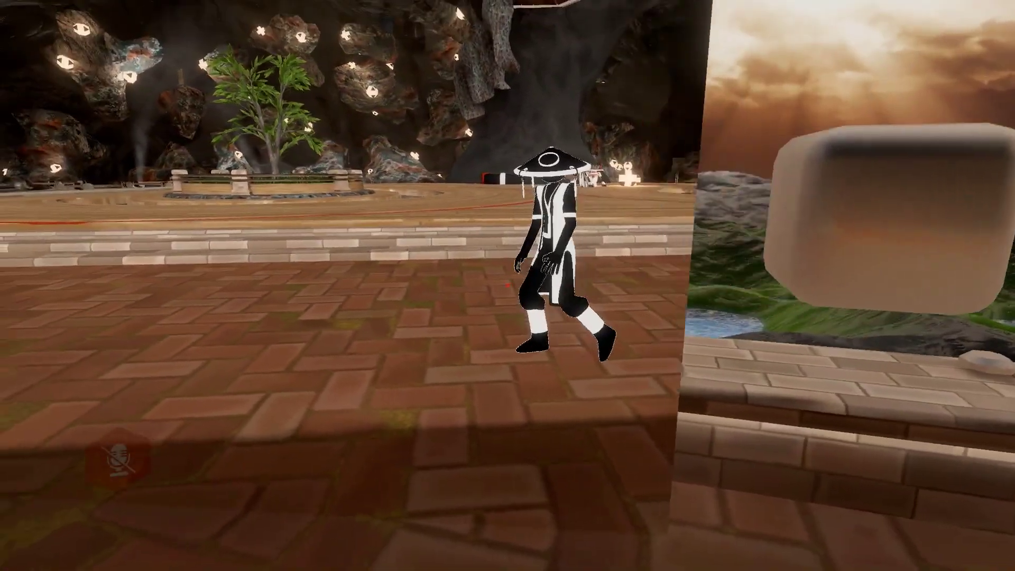
key("a")
key("s")
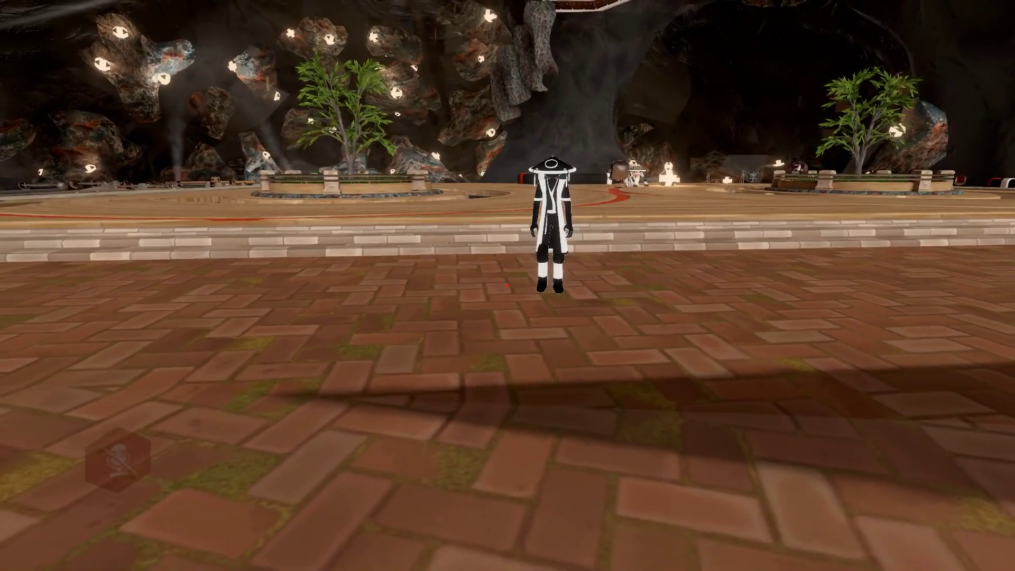
key("w")
key("s")
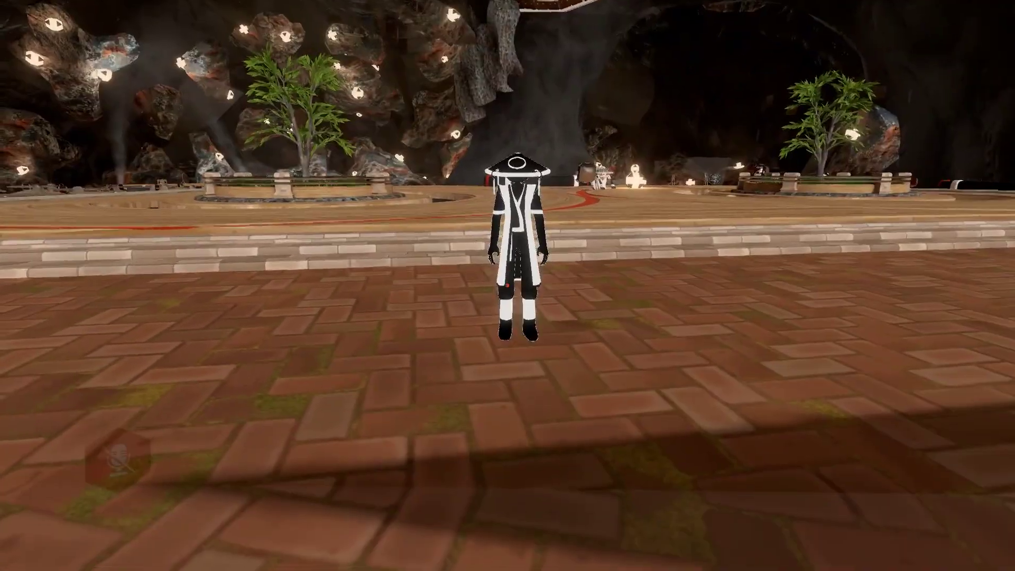
key("Tab")
key("Tab")
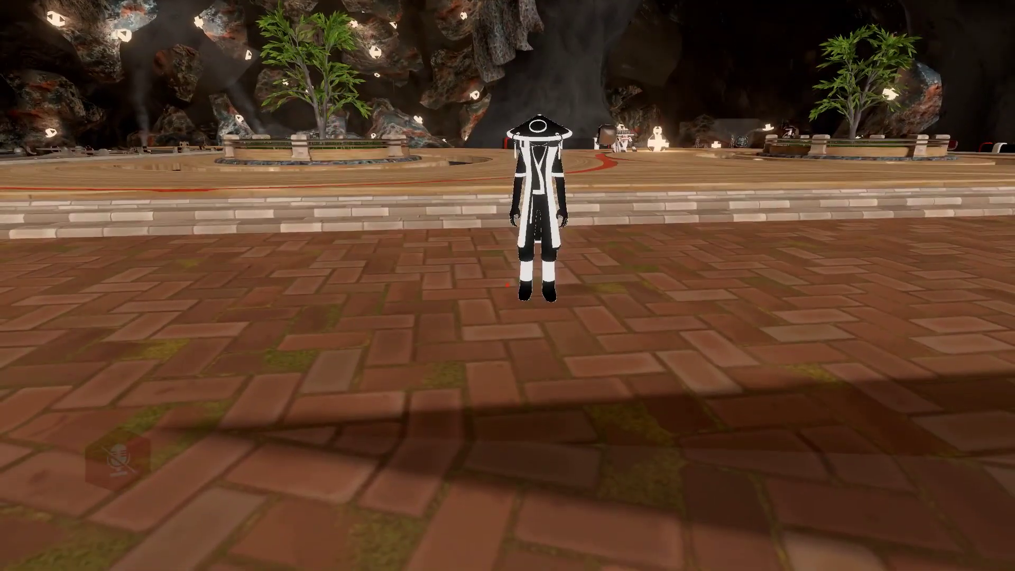
key("Escape")
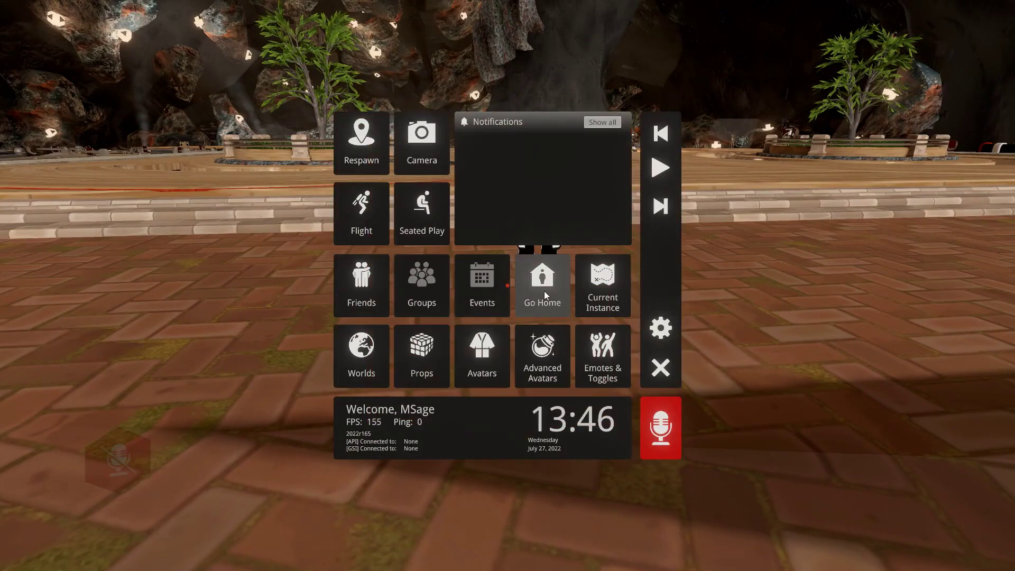
Step: Make the avatar perform the Bow emote from Emotes & Toggles
left_click(616, 352)
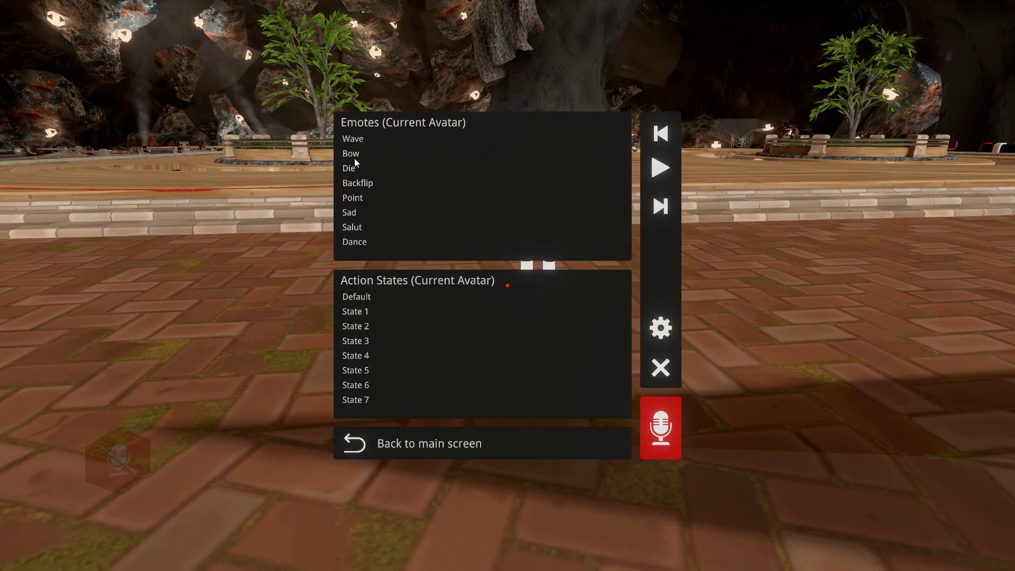
left_click(373, 164)
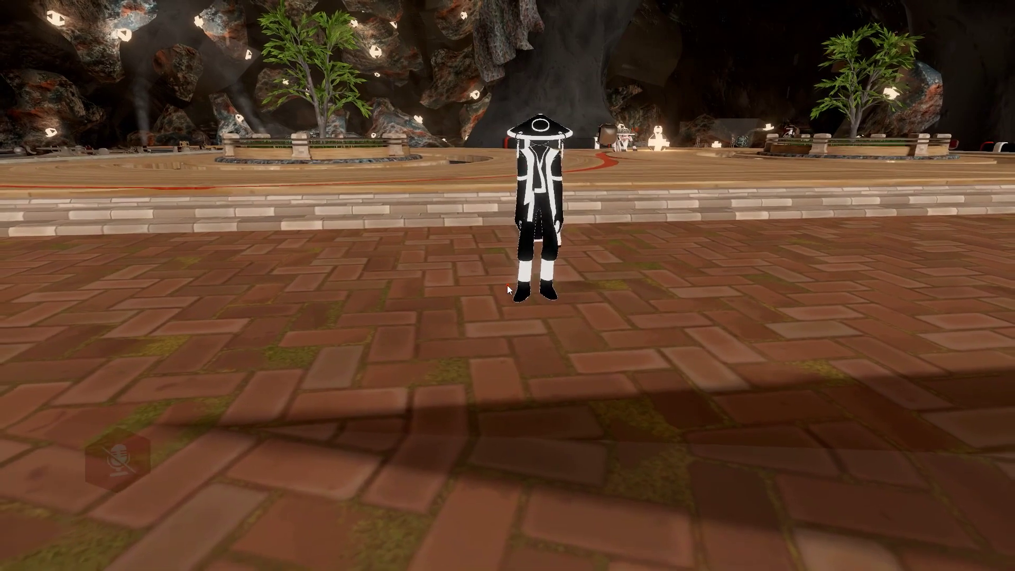
key("Tab")
Step: View the Advanced Avatars page, then close the quick menu and walk forward
left_click(379, 442)
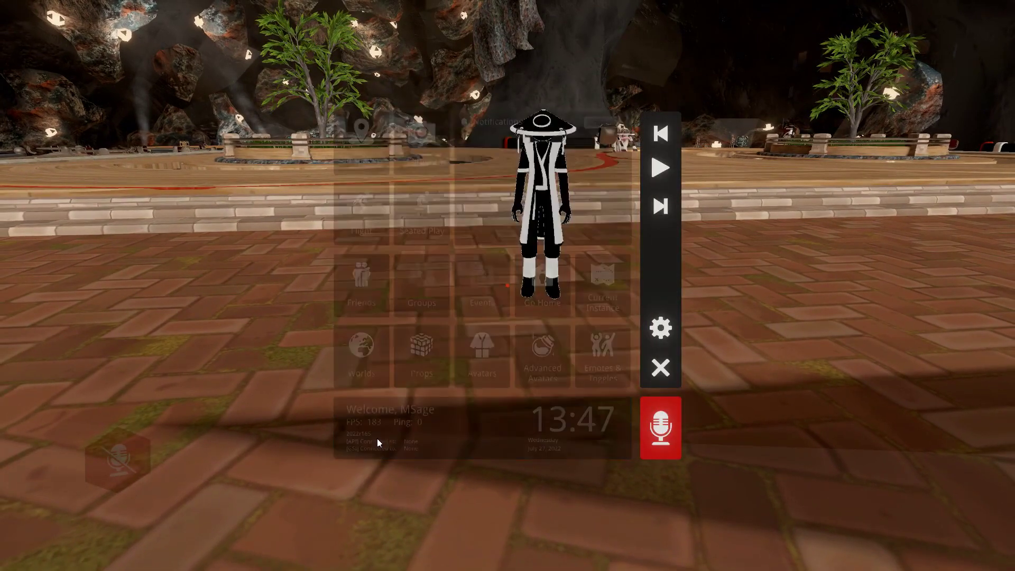
left_click(539, 357)
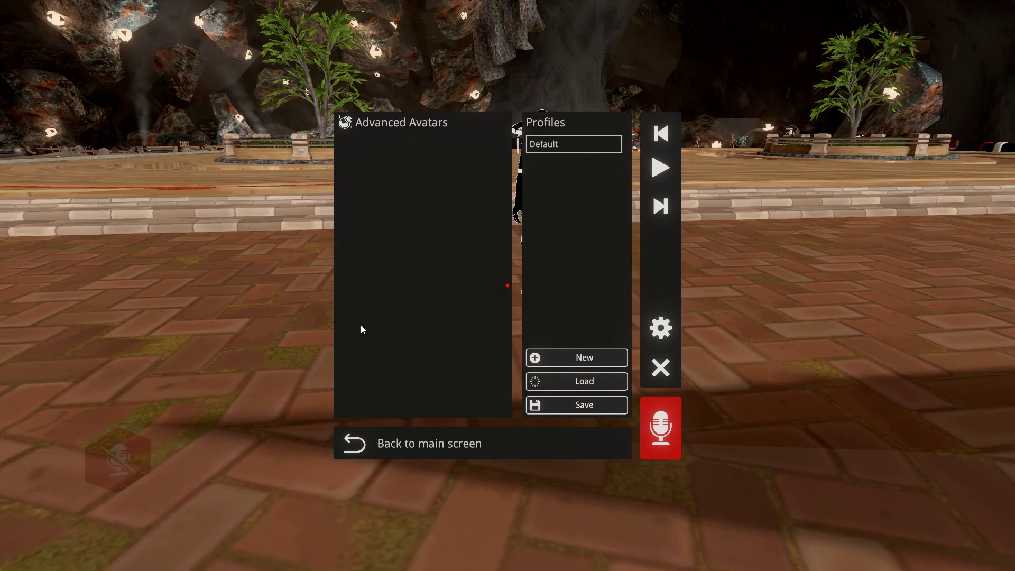
key("Tab")
key("w")
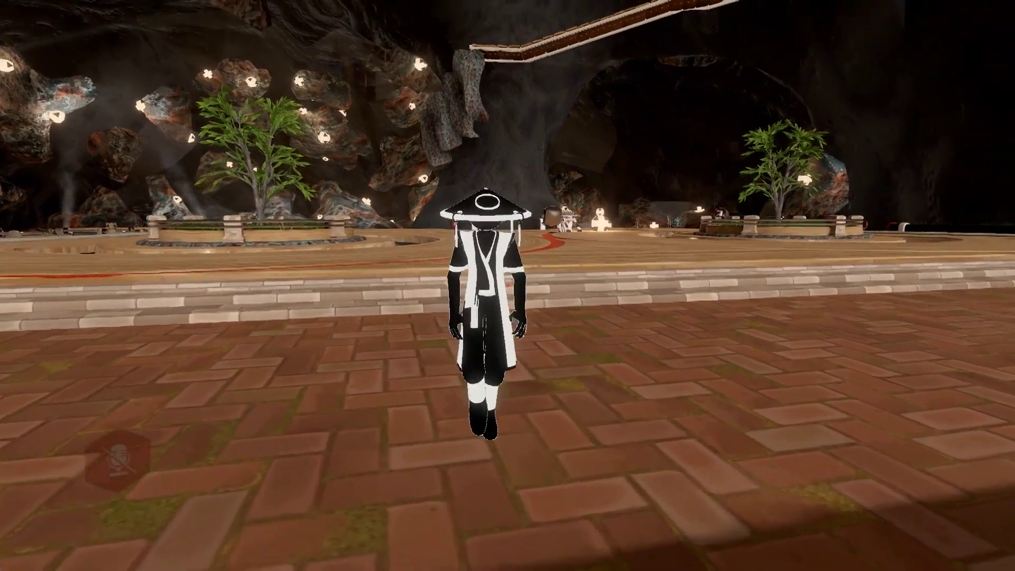